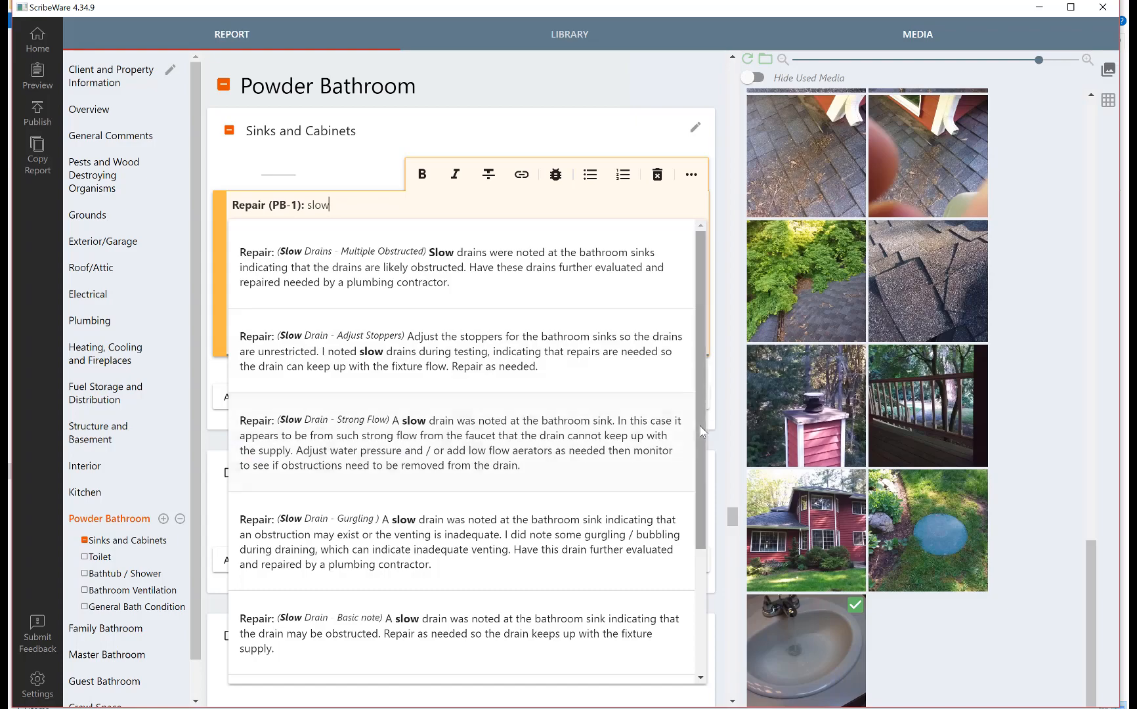
# - Attach the sink photo to Powder Bathroom's Sinks and Cabinets and fill the repair observation with the library's "Slow Drain - Basic note" using "slow"
pyautogui.scroll(-1, 549, 527)
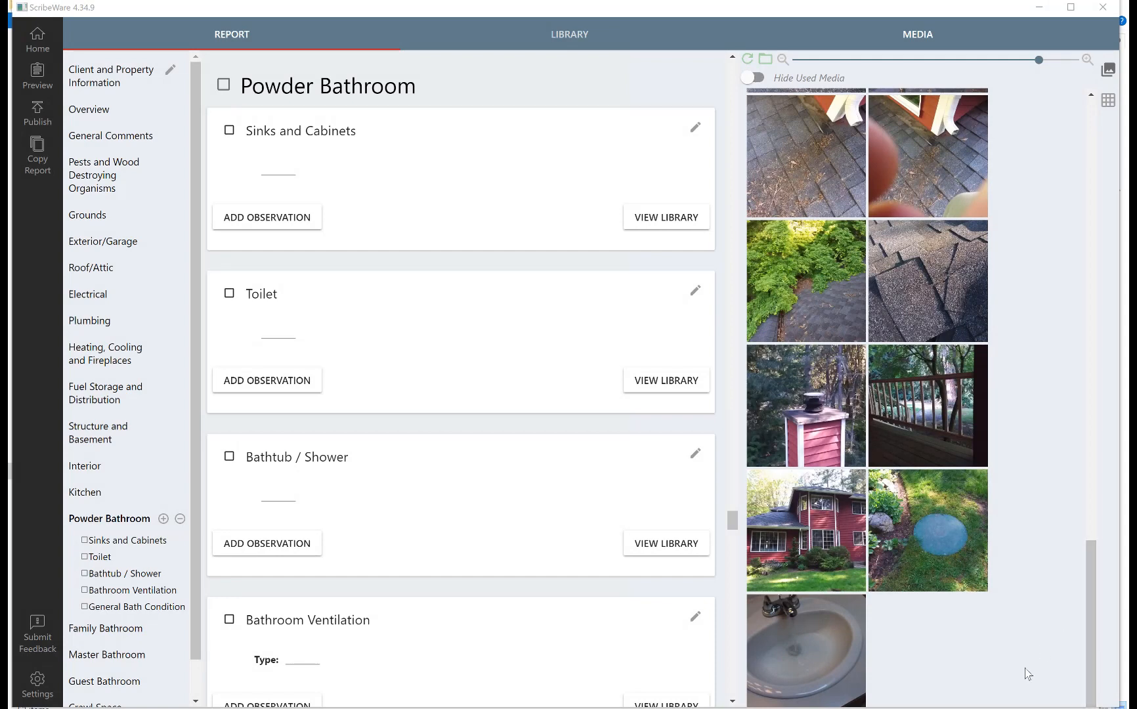
pyautogui.moveTo(832, 683); pyautogui.dragTo(355, 144)
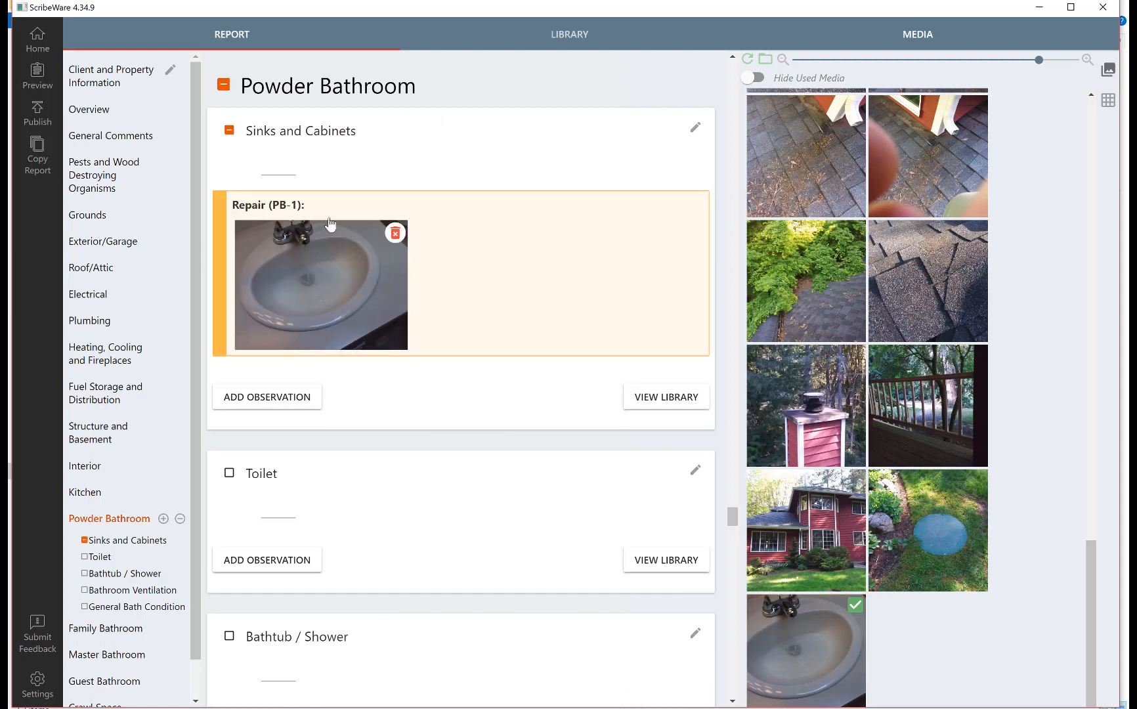
pyautogui.click(324, 208)
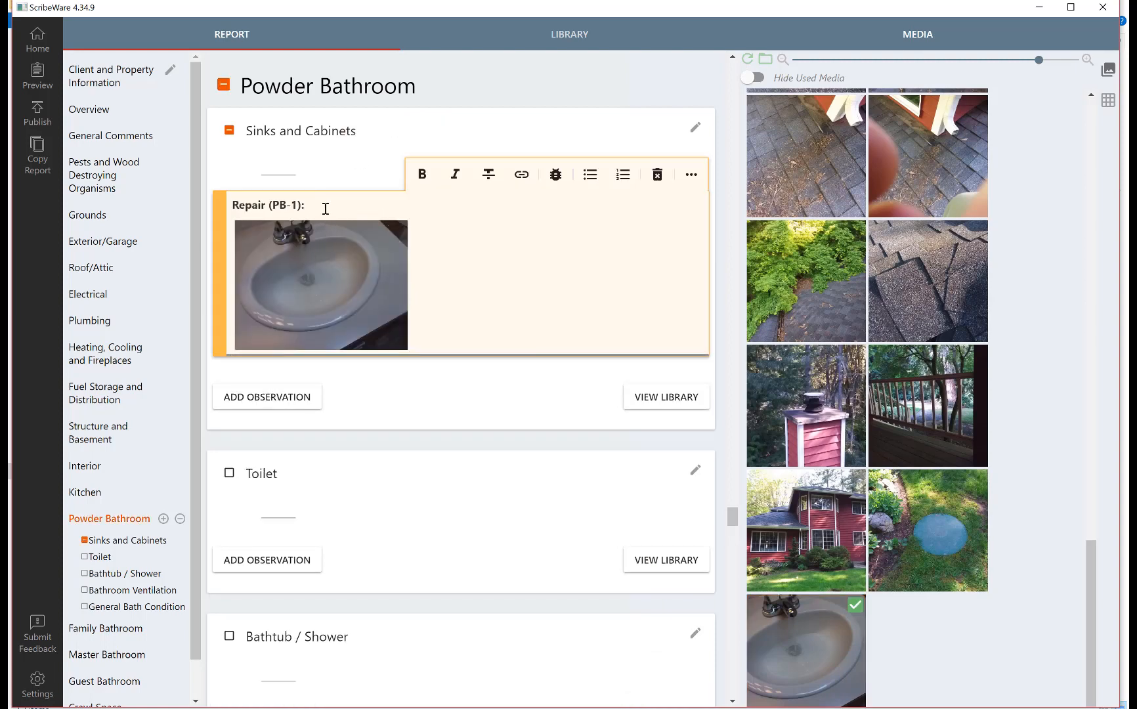
pyautogui.write('slow')
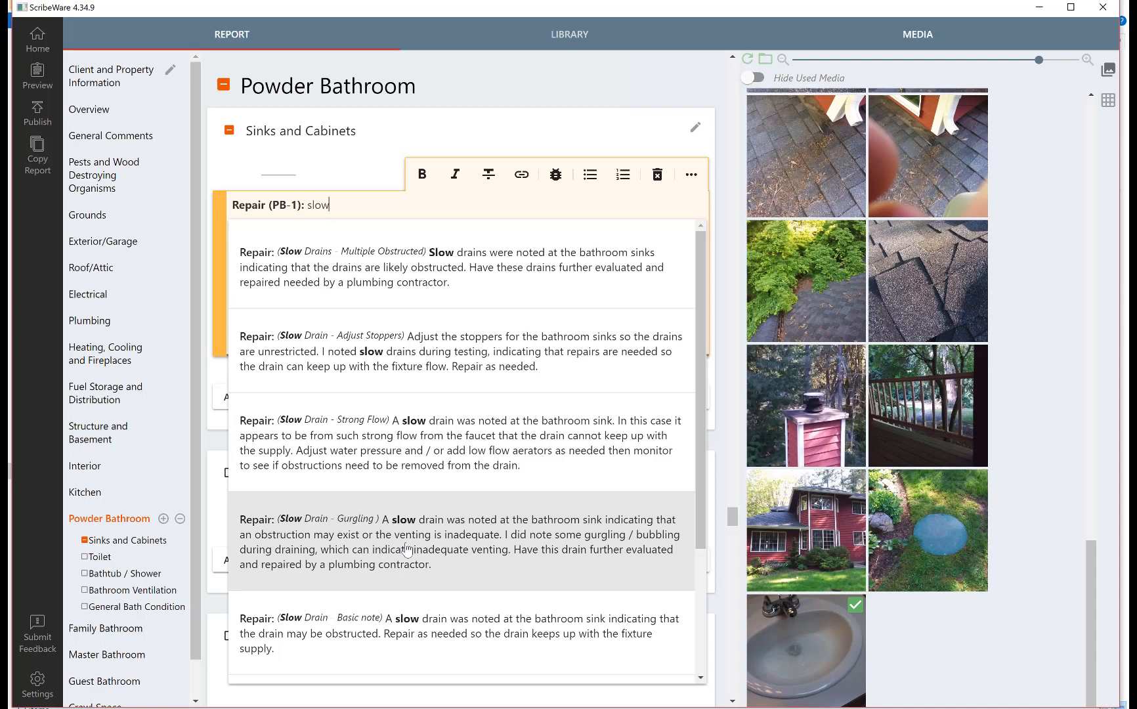
pyautogui.click(428, 636)
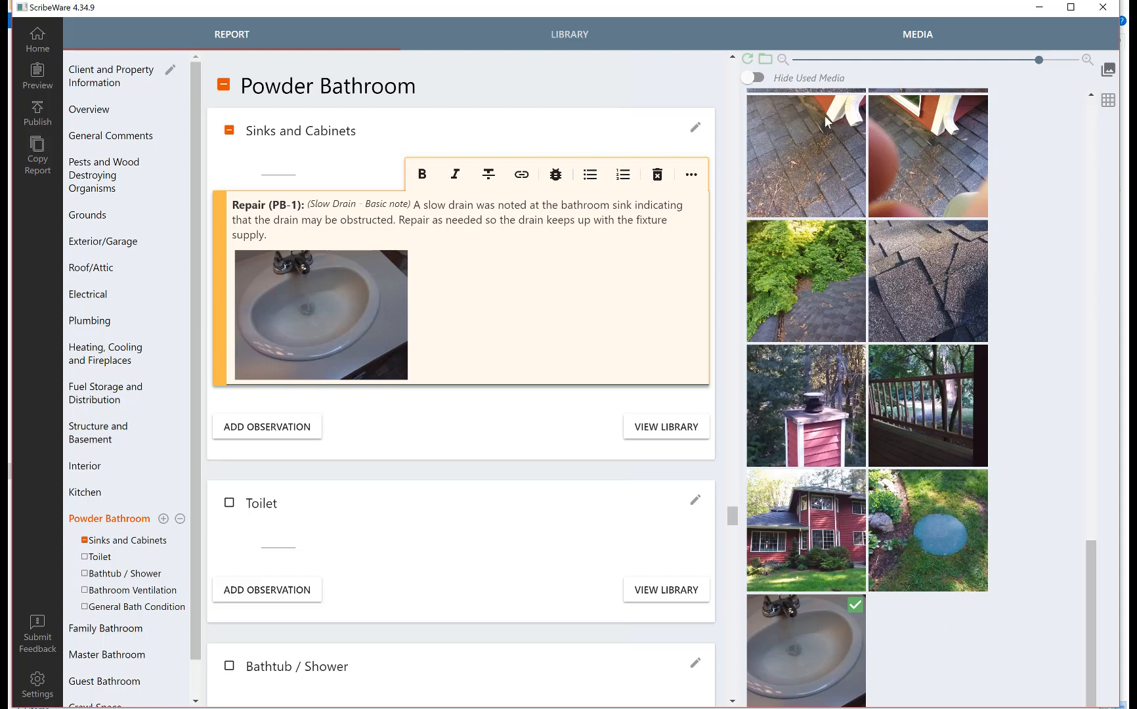
# - Hide the photos already used in the report from the media library
pyautogui.click(758, 81)
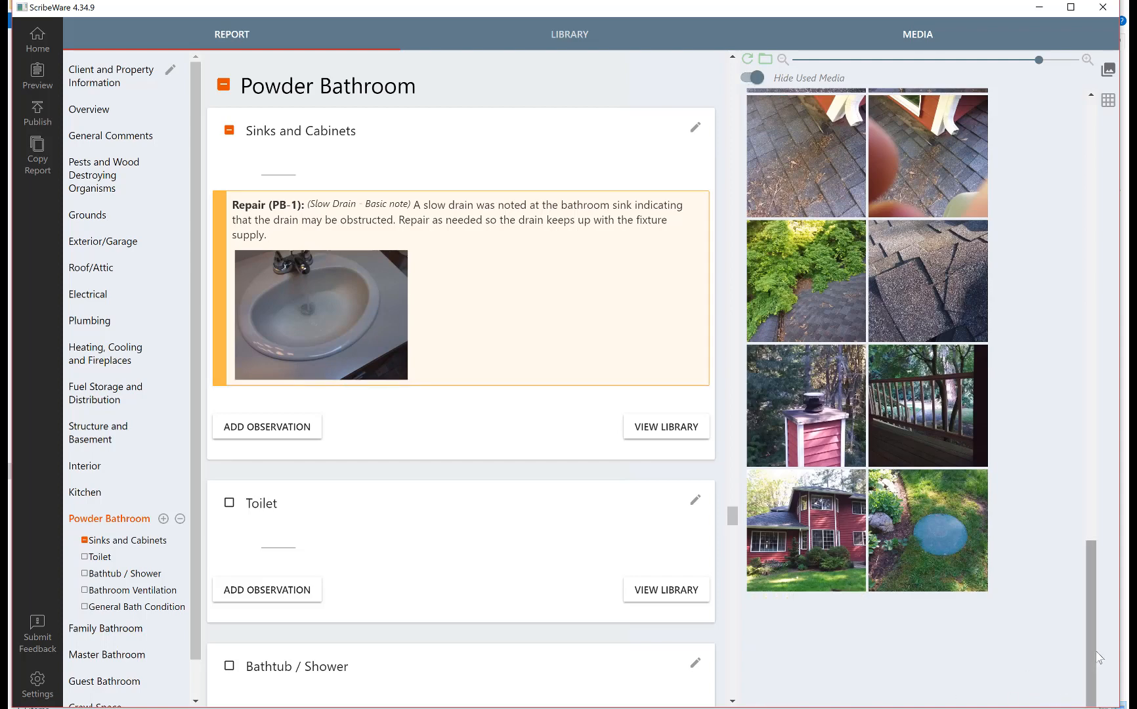
pyautogui.moveTo(1089, 653); pyautogui.dragTo(1088, 641)
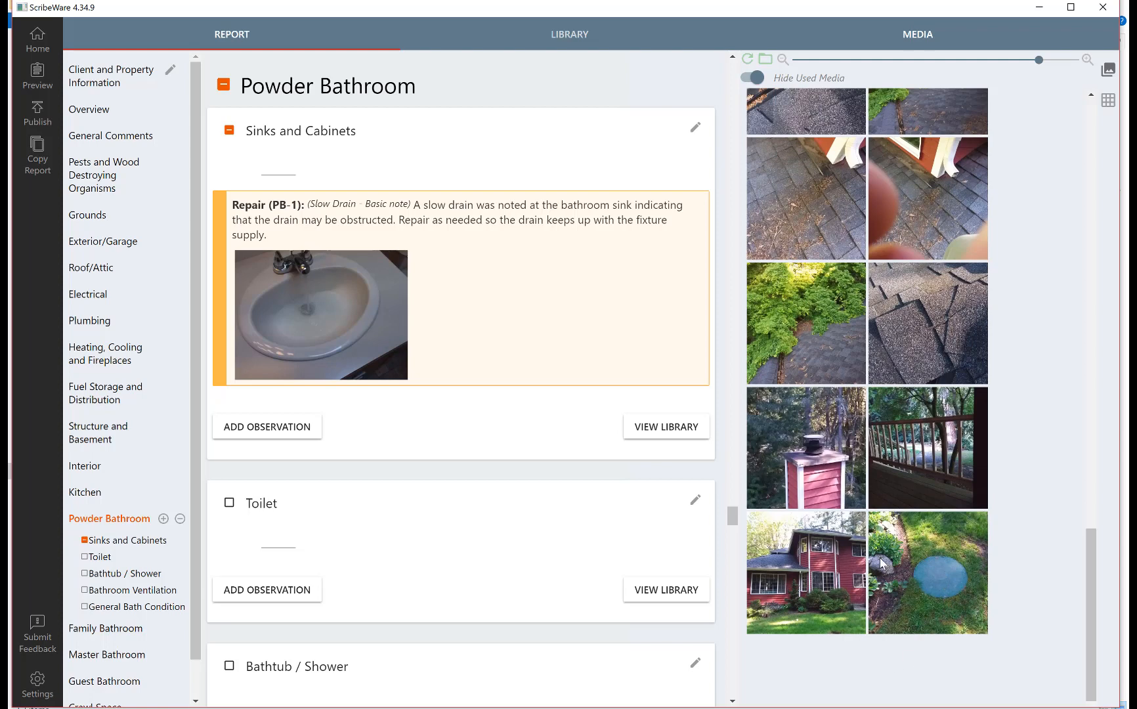
# - From the frequently used observations, add the EPA septic homeowners guide note and the "Septic Note For Sellers" to the report
pyautogui.click(94, 326)
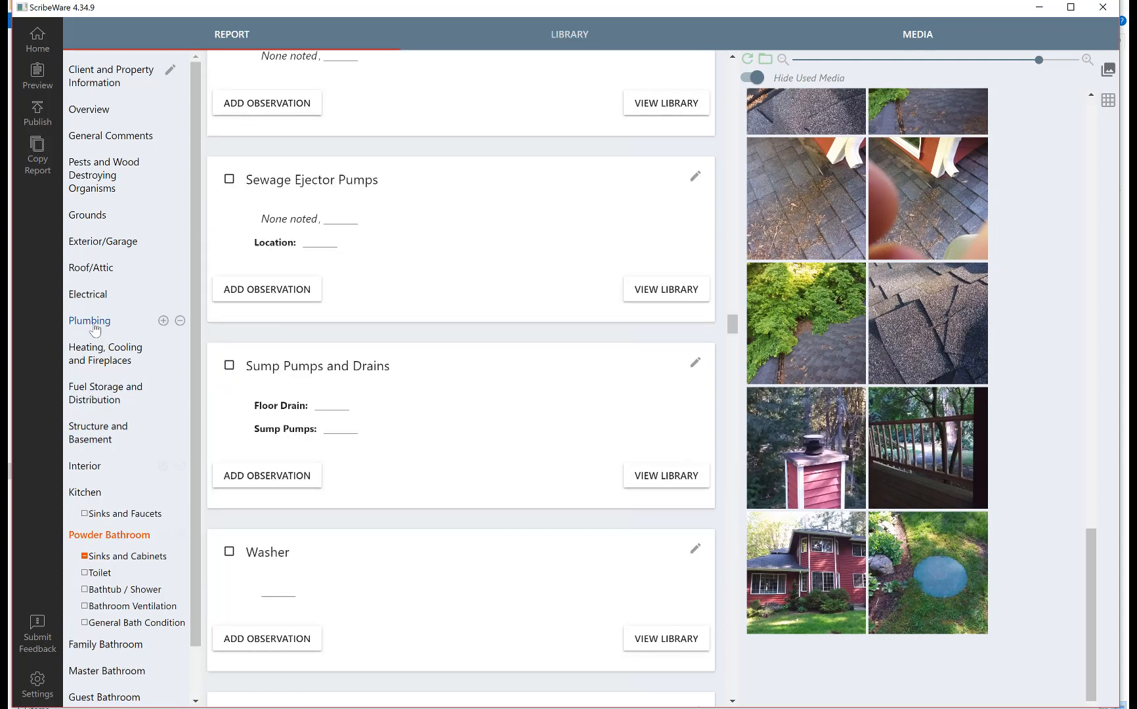
pyautogui.click(98, 76)
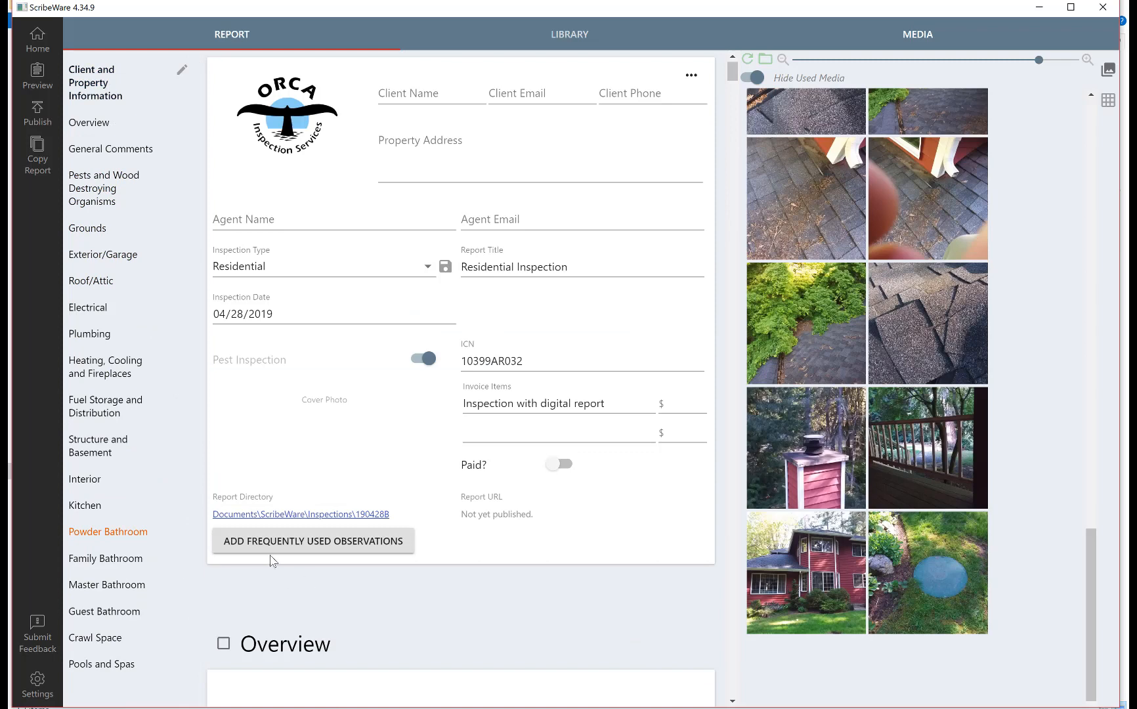
pyautogui.click(311, 550)
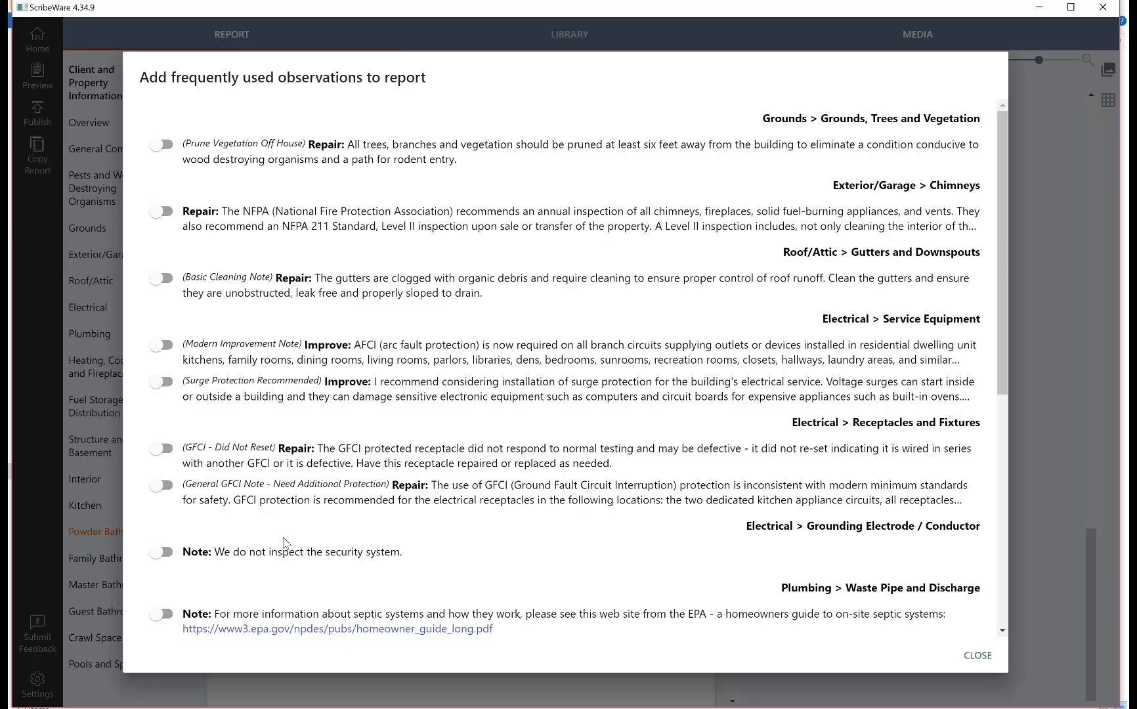
pyautogui.scroll(-3, 295, 538)
pyautogui.scroll(-2, 286, 535)
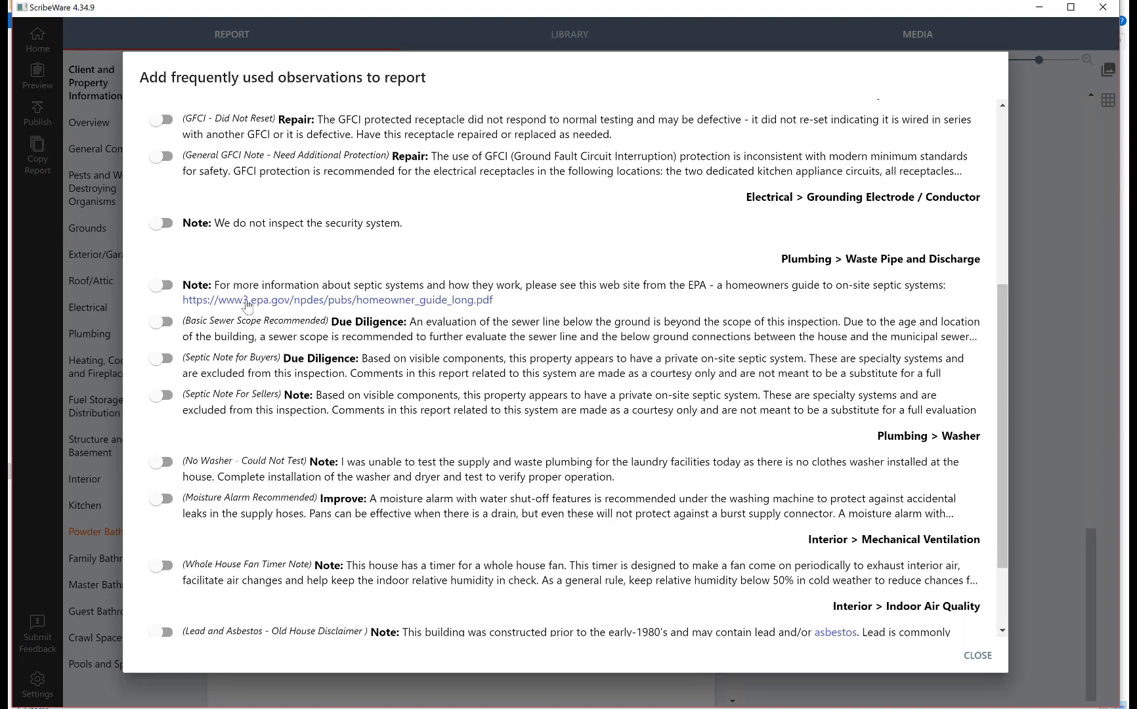
pyautogui.click(170, 287)
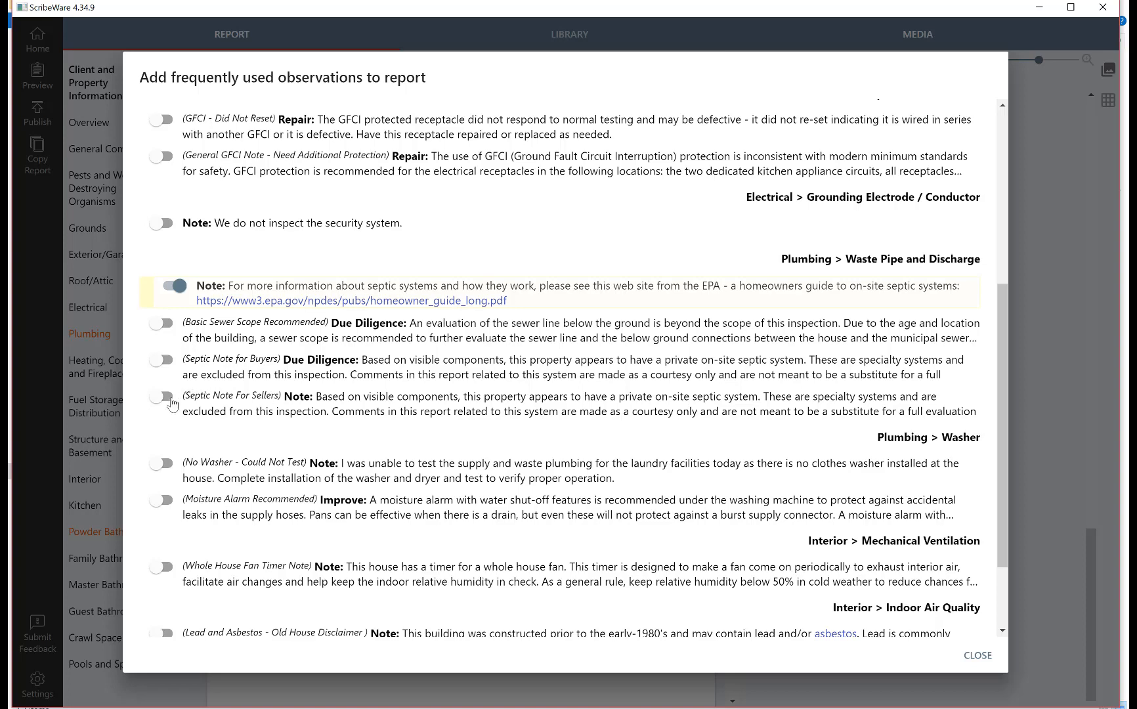
pyautogui.click(169, 397)
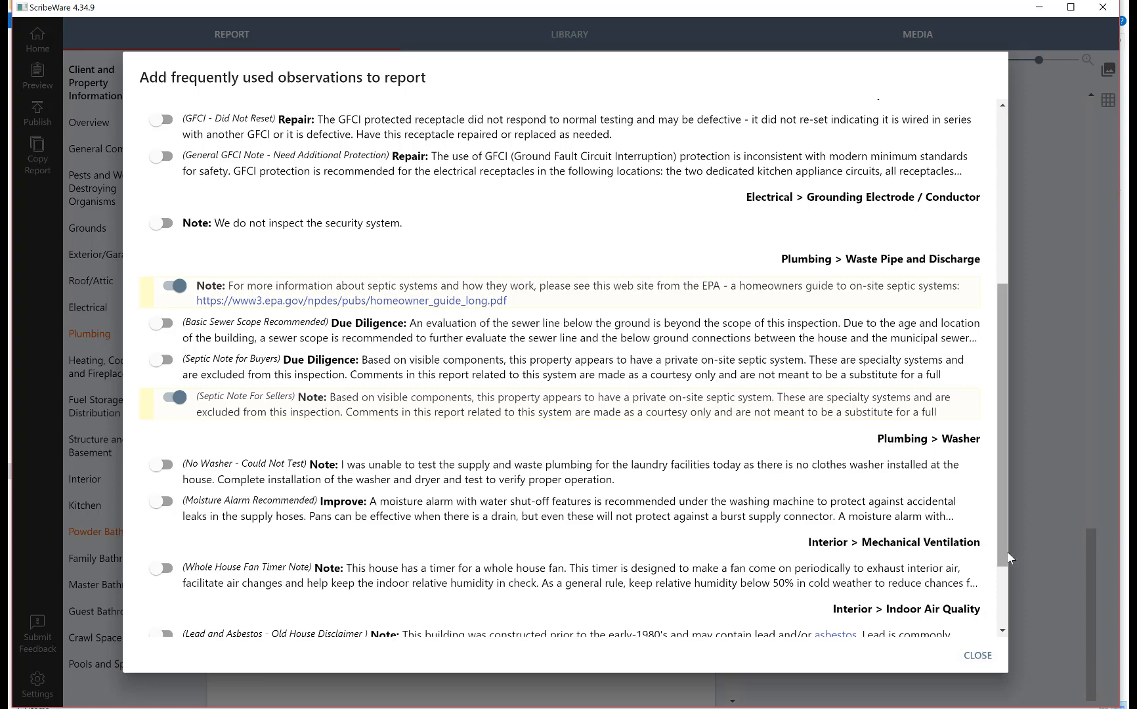
# - Add the frequently used observations "Prune Vegetation Off House" and gutter "Basic Cleaning Note", and close the list
pyautogui.click(1002, 630)
pyautogui.moveTo(999, 626); pyautogui.dragTo(985, 287)
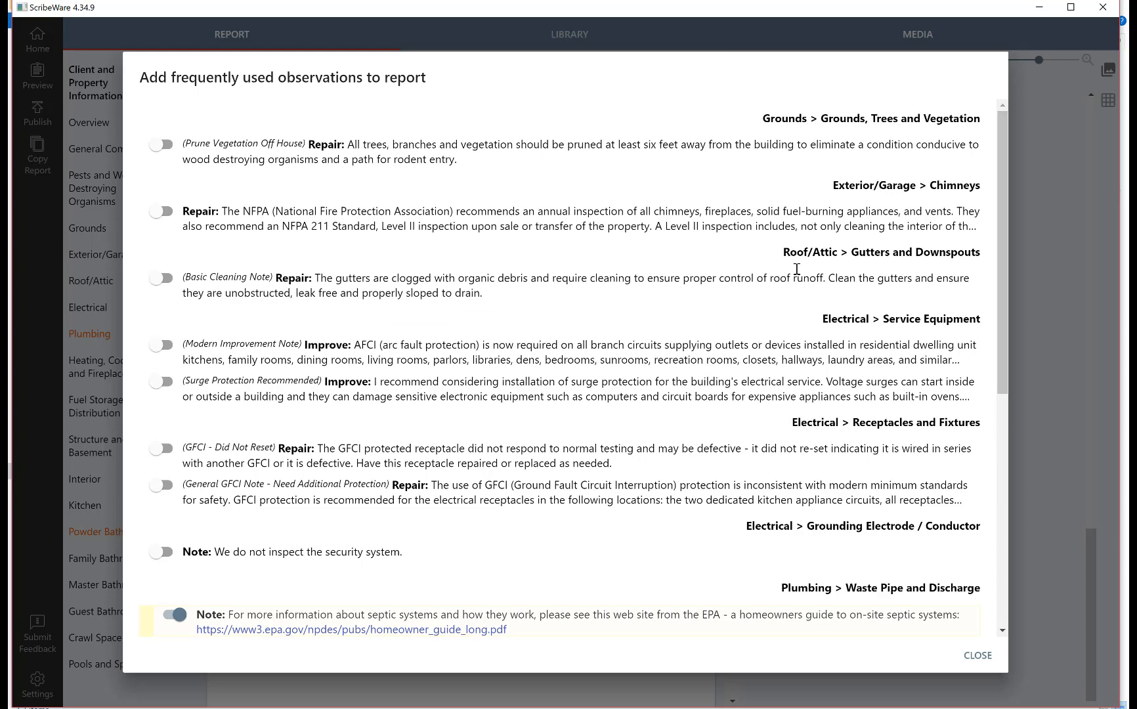
pyautogui.click(164, 145)
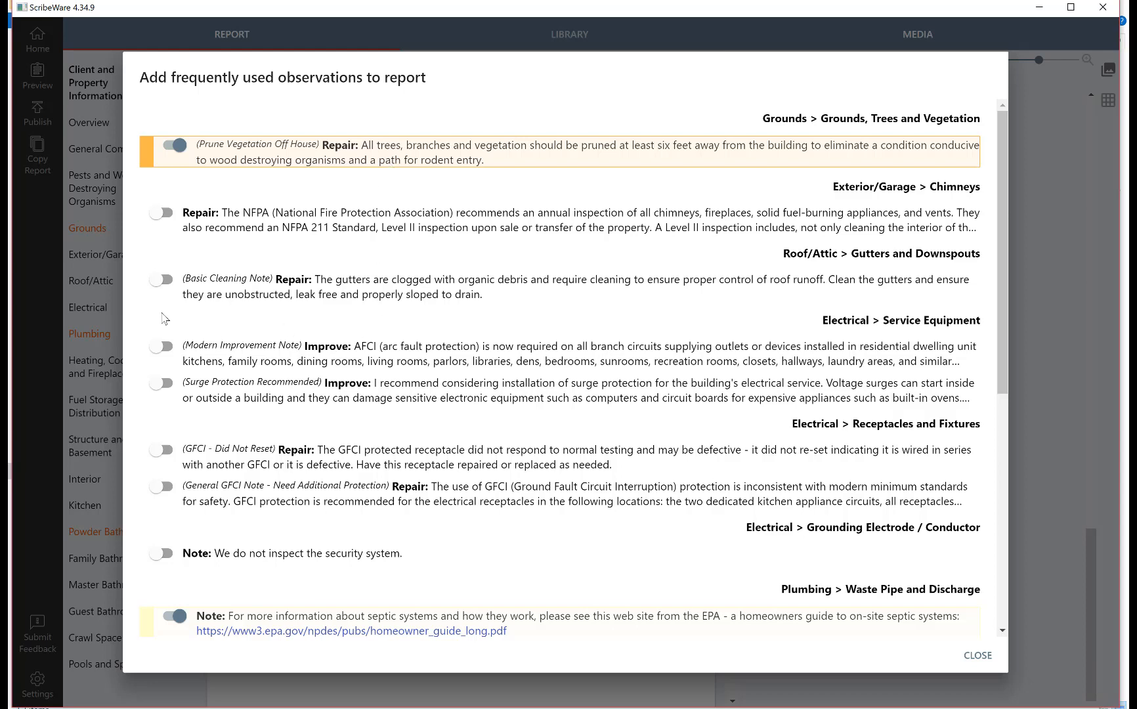
pyautogui.click(168, 280)
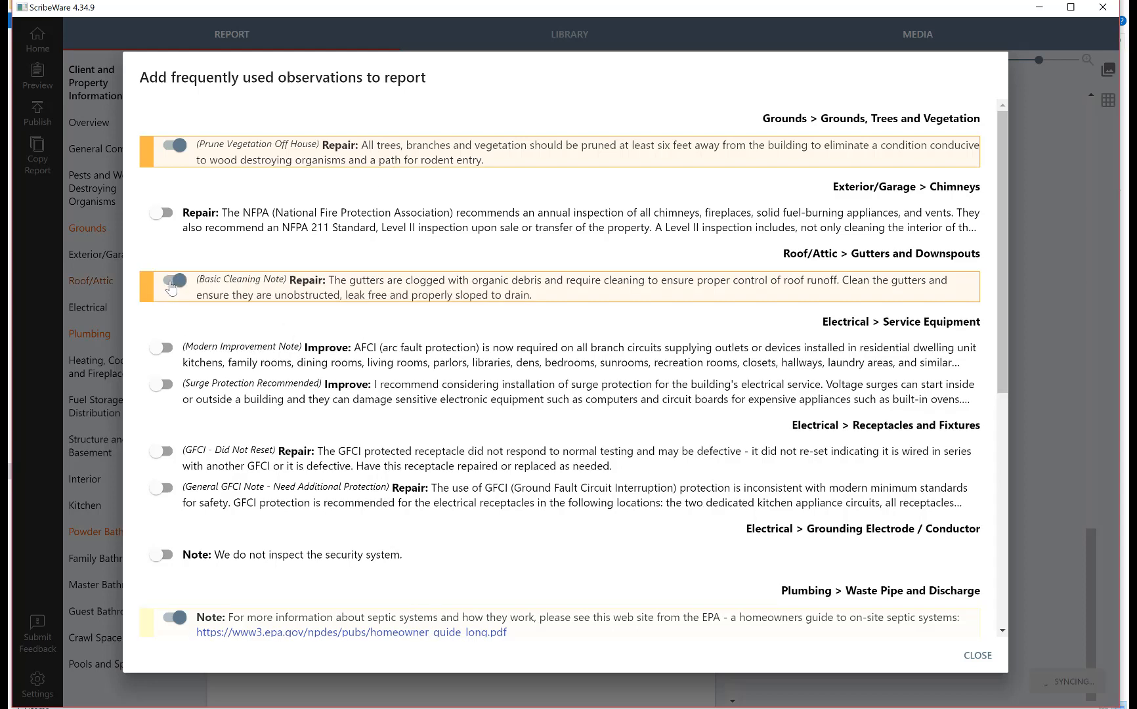
pyautogui.click(976, 655)
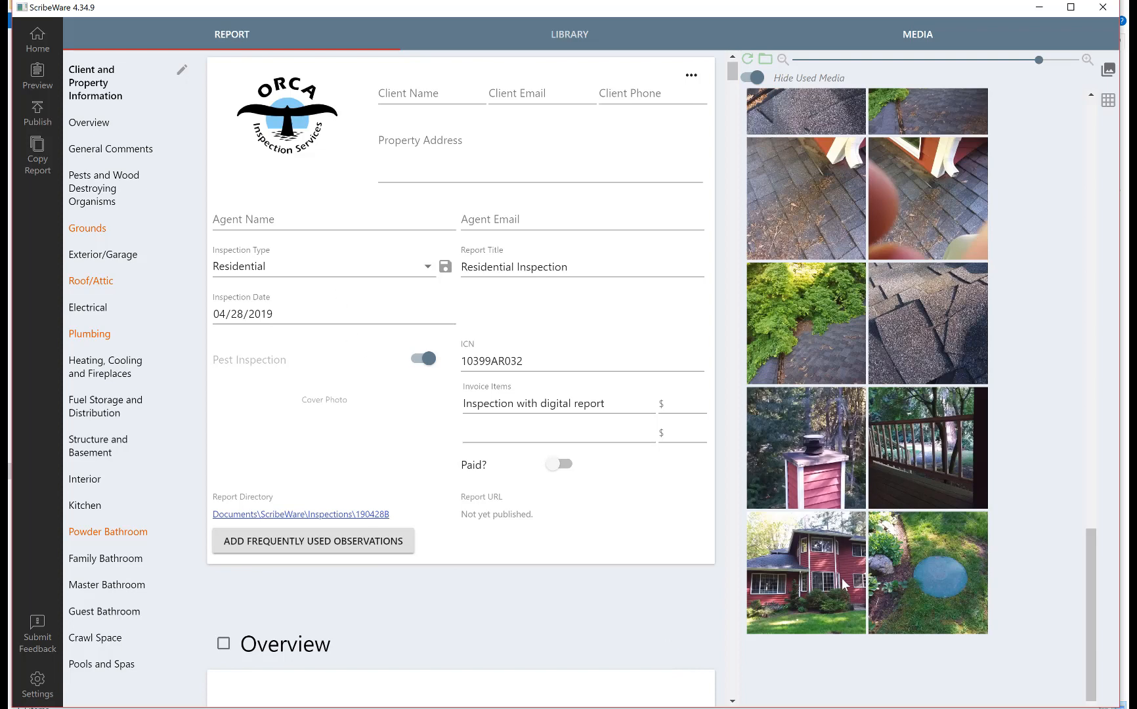
# - Set the red house photo as the cover photo and attach the lawn tank lid photo to the "Septic Note For Sellers" under Plumbing
pyautogui.moveTo(829, 583); pyautogui.dragTo(296, 391)
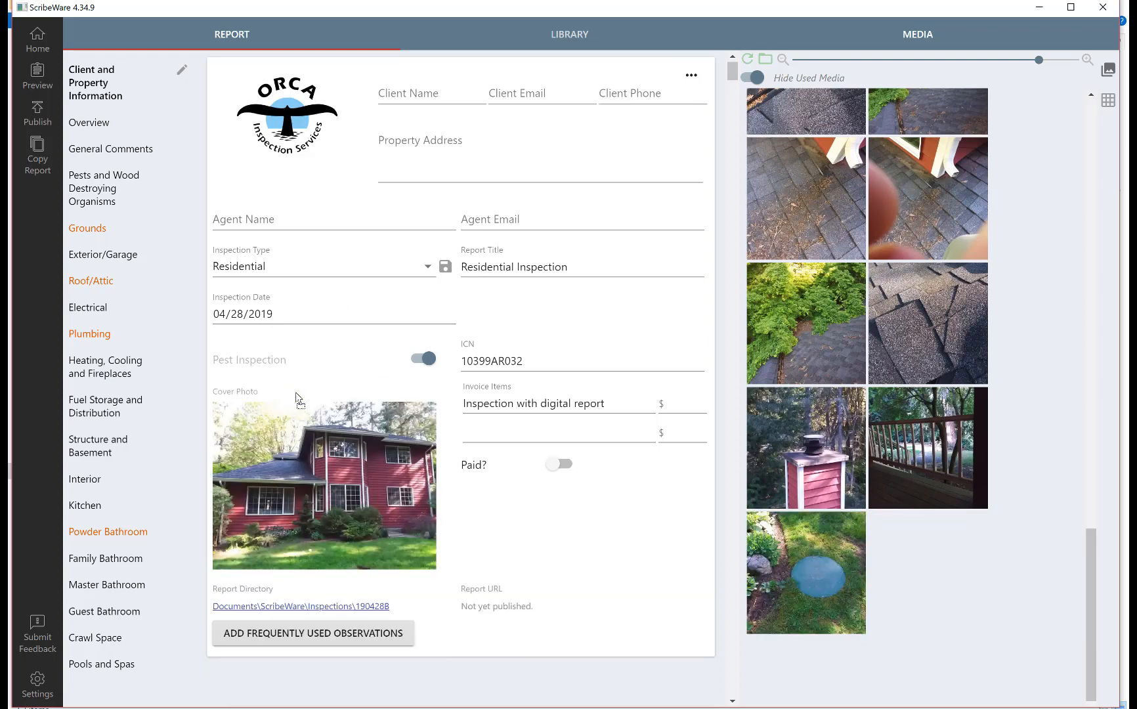
pyautogui.click(89, 332)
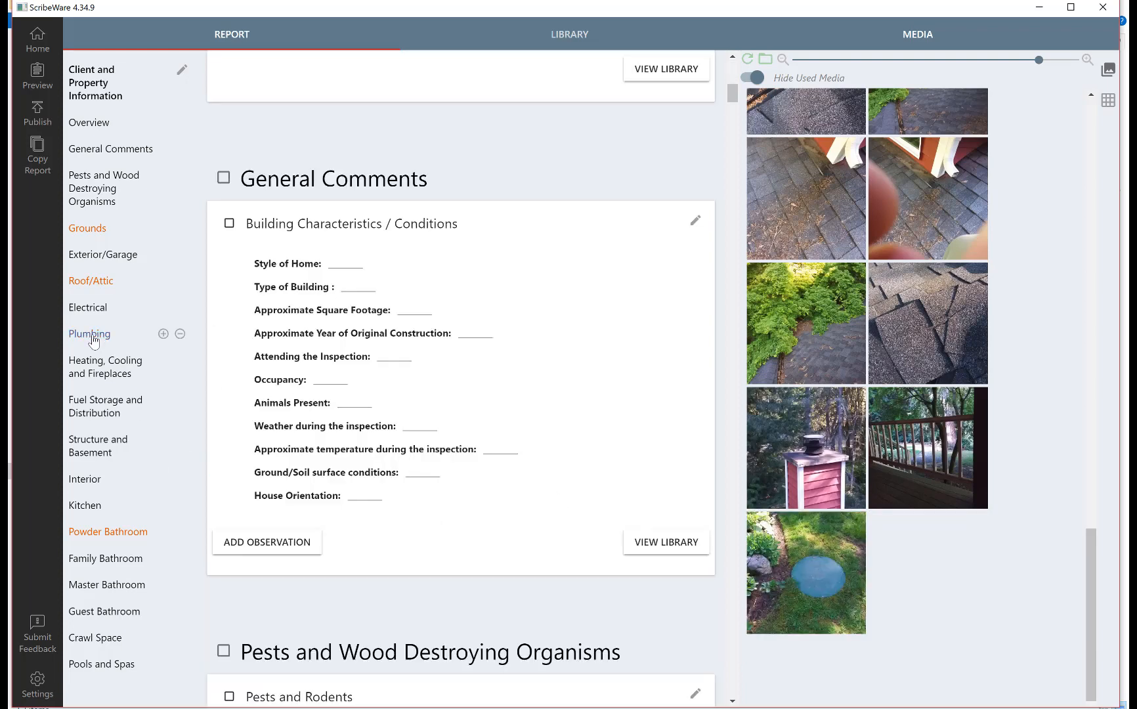
pyautogui.scroll(-5, 359, 361)
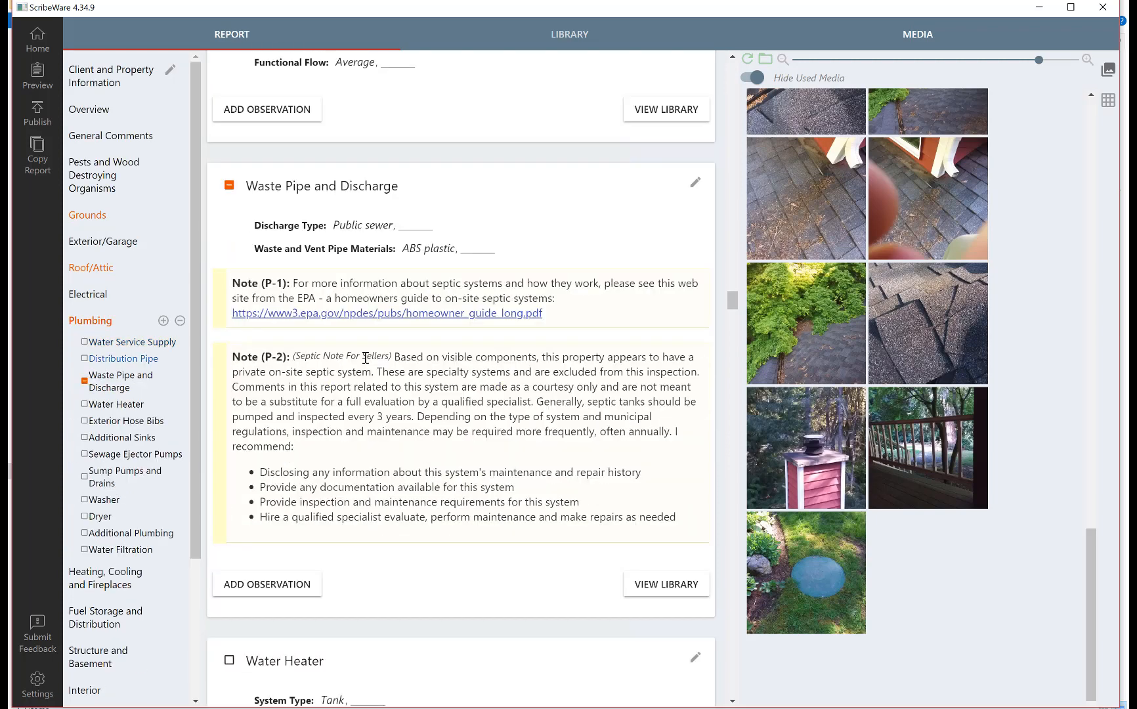
pyautogui.moveTo(817, 579); pyautogui.dragTo(427, 360)
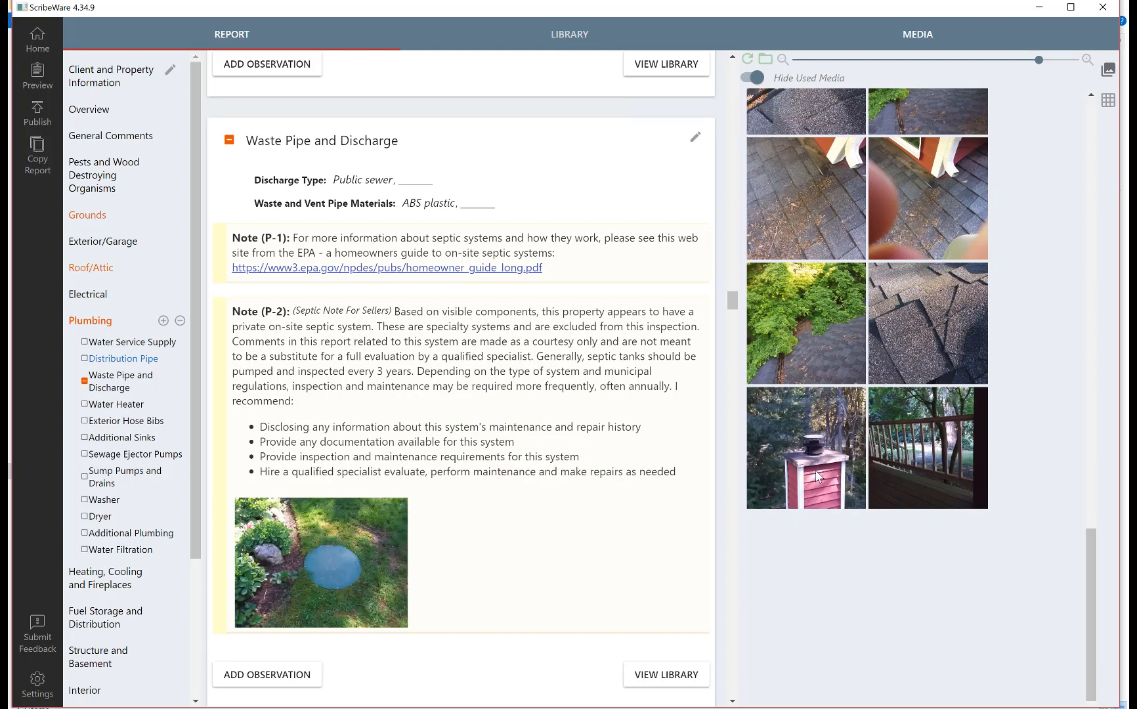
# - Add a Chimneys repair observation under Exterior/Garage, using "level" to find the NFPA annual inspection text, and attach the chimney photo
pyautogui.click(95, 245)
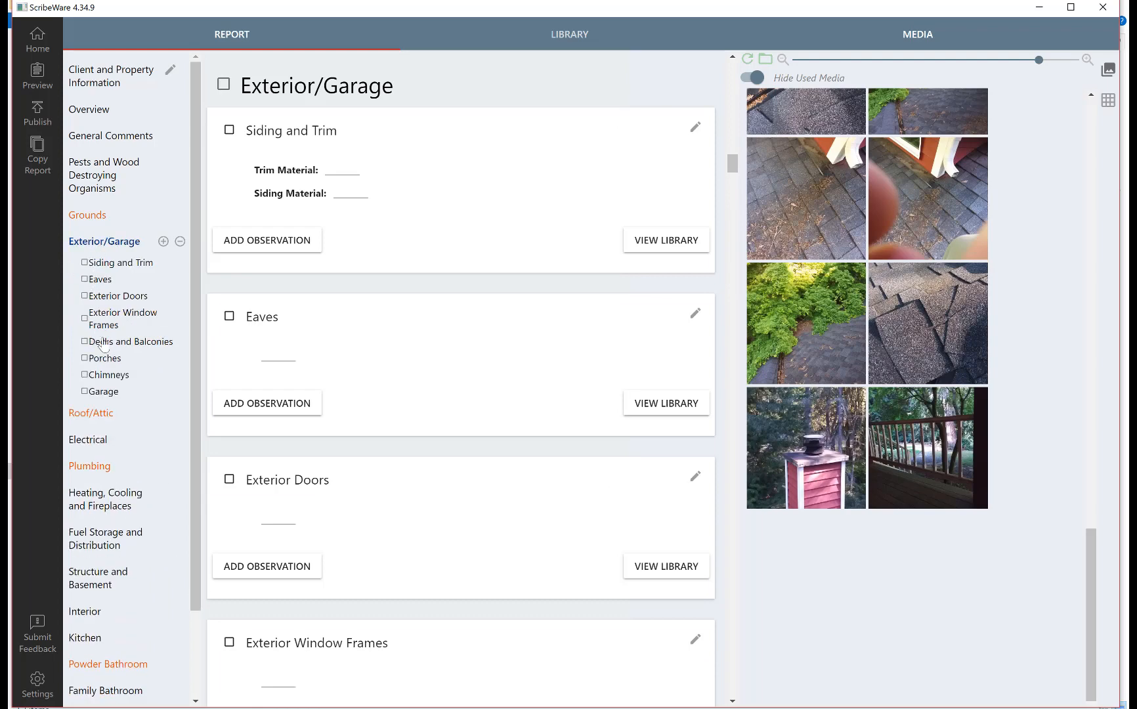
pyautogui.click(109, 379)
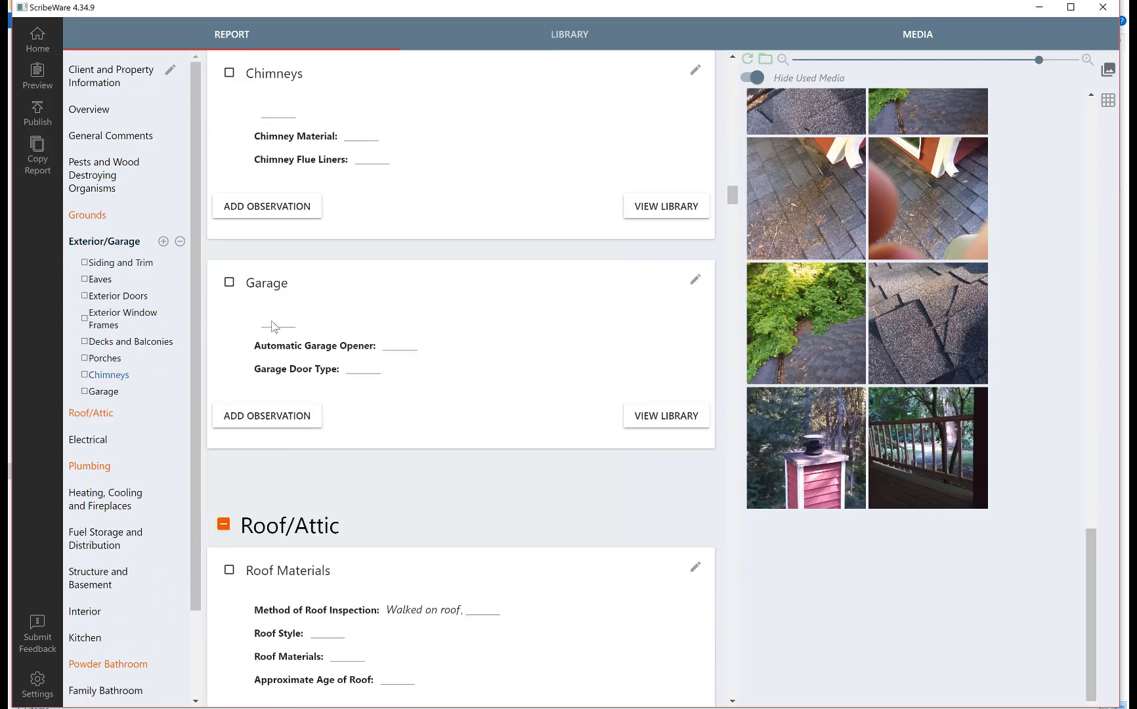
pyautogui.click(286, 208)
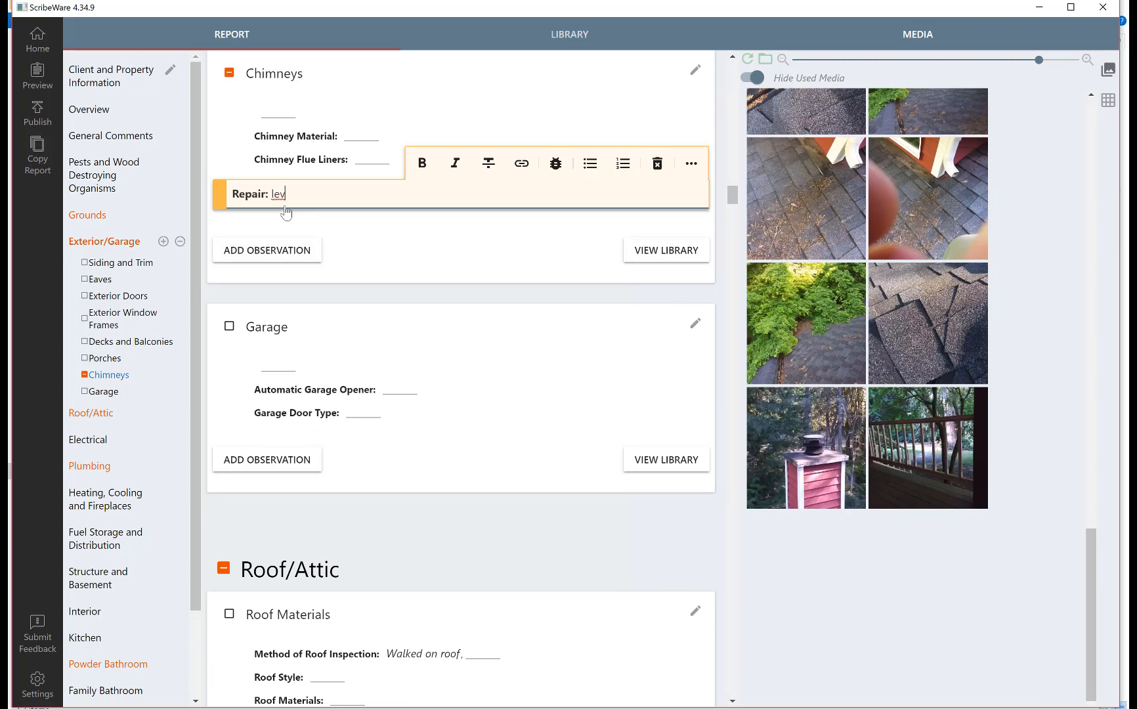
pyautogui.write('level')
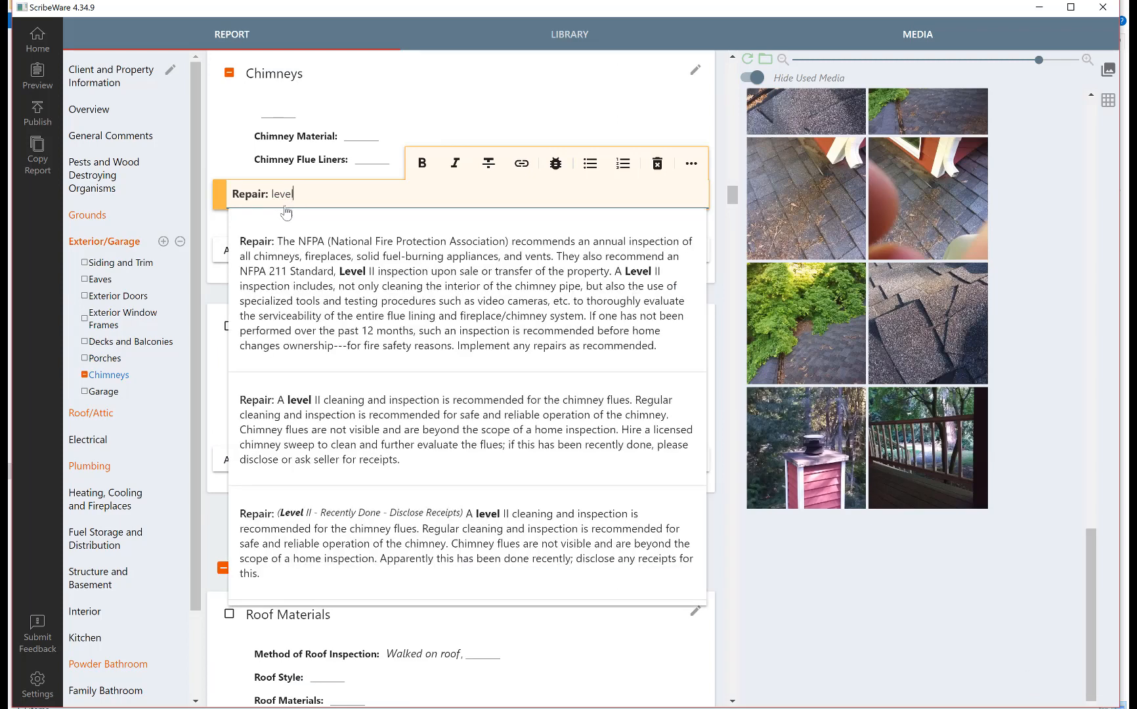
pyautogui.click(659, 283)
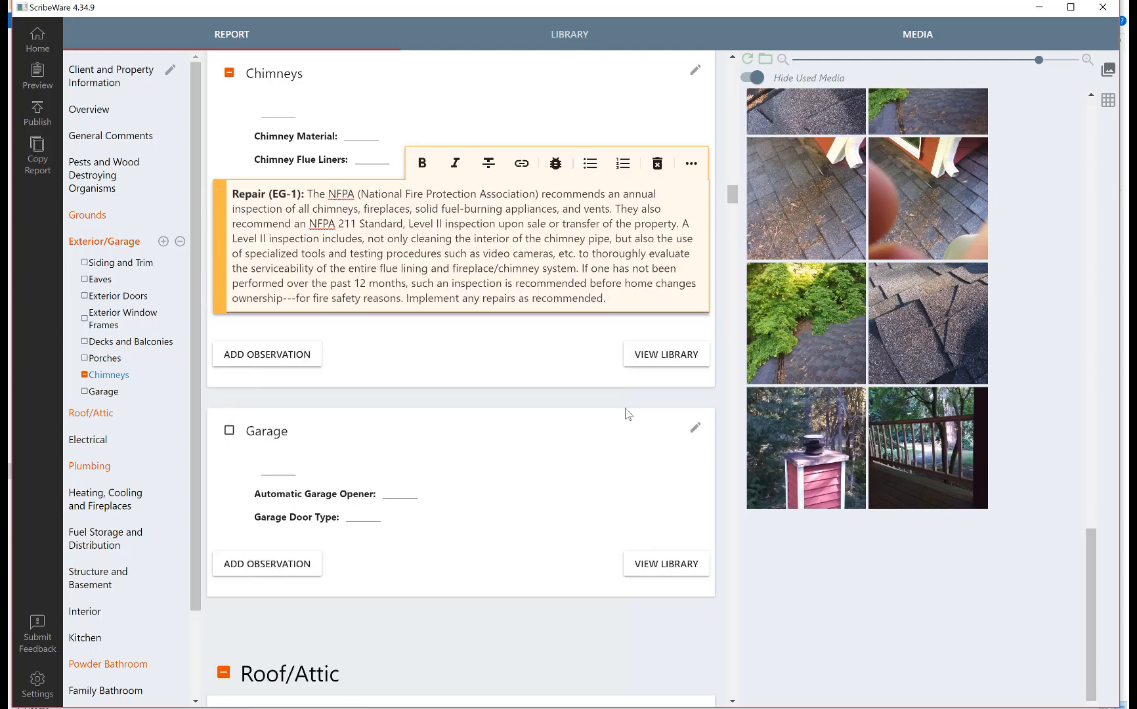
pyautogui.moveTo(810, 457); pyautogui.dragTo(405, 234)
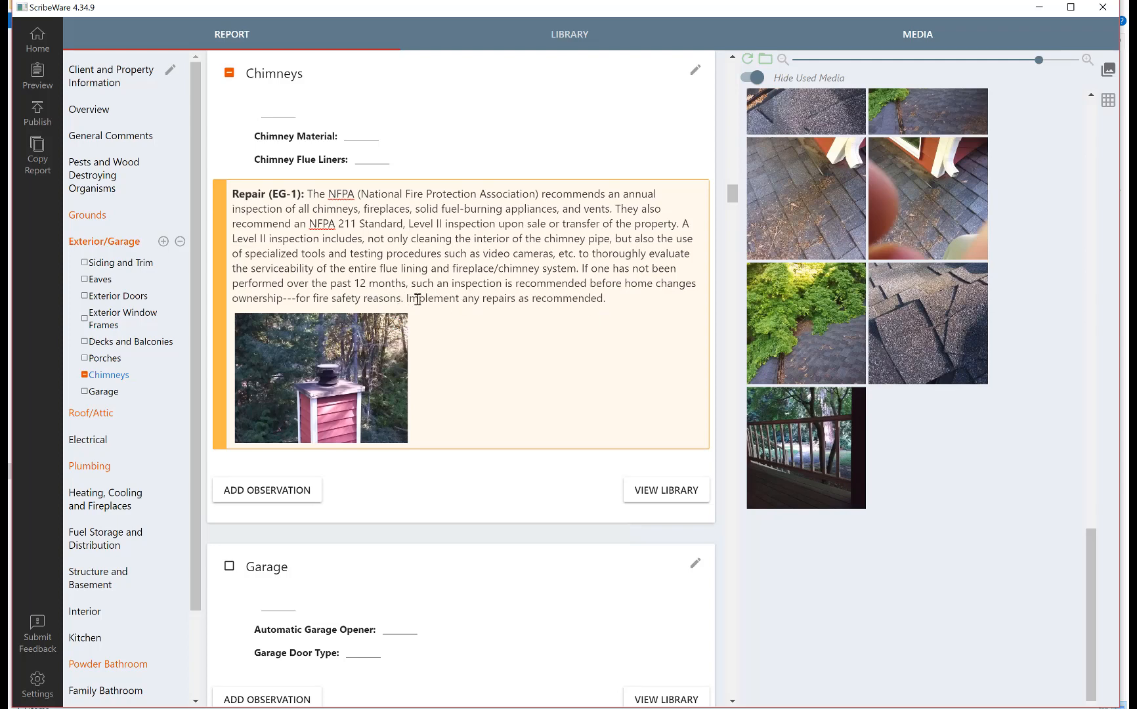
pyautogui.click(481, 441)
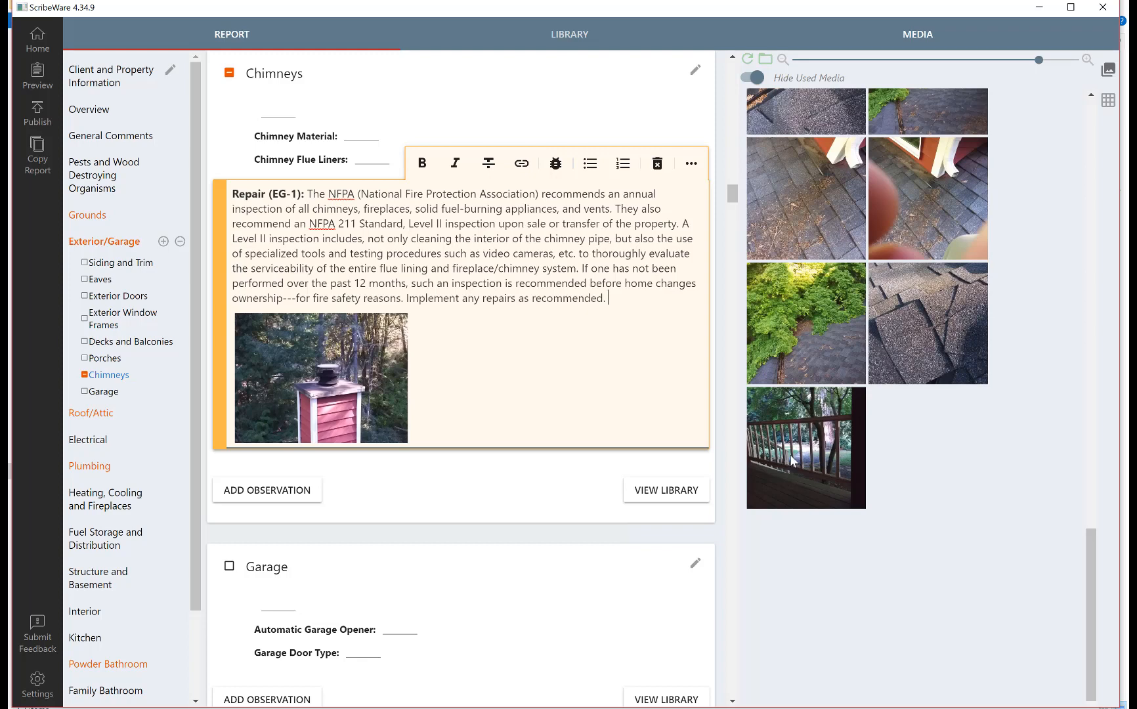
# - Add a Porches observation, using "guard" to find the text on guardrail openings larger than 4 inches, and attach the porch railing photo
pyautogui.click(103, 359)
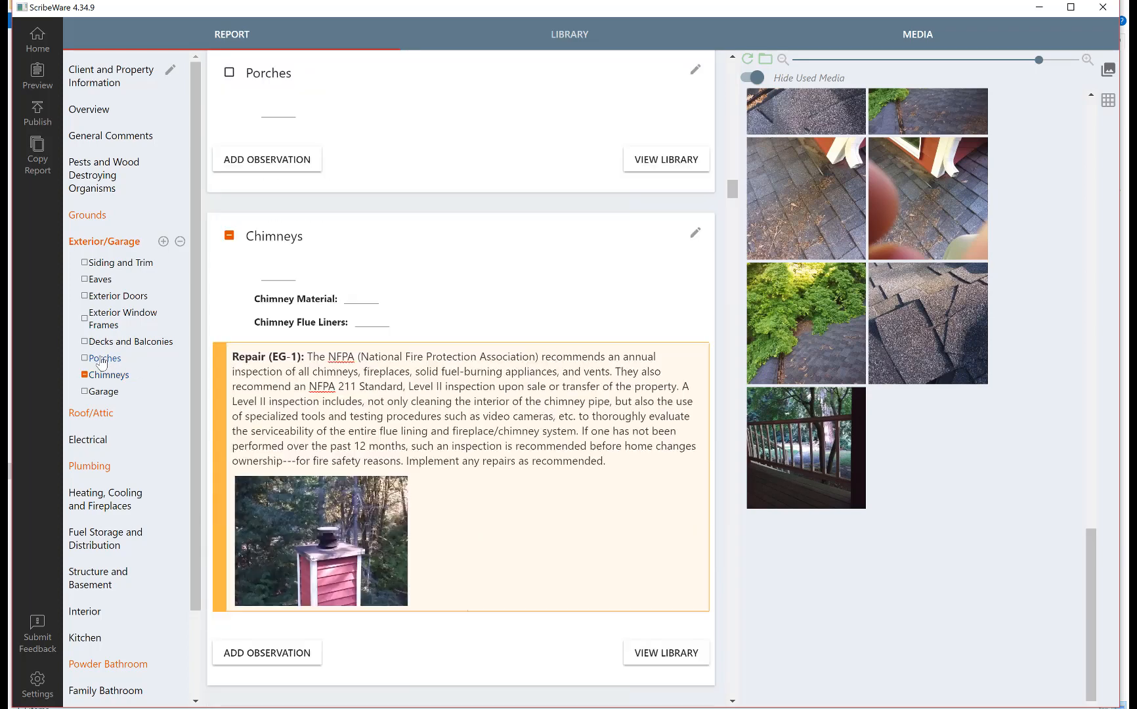
pyautogui.click(304, 159)
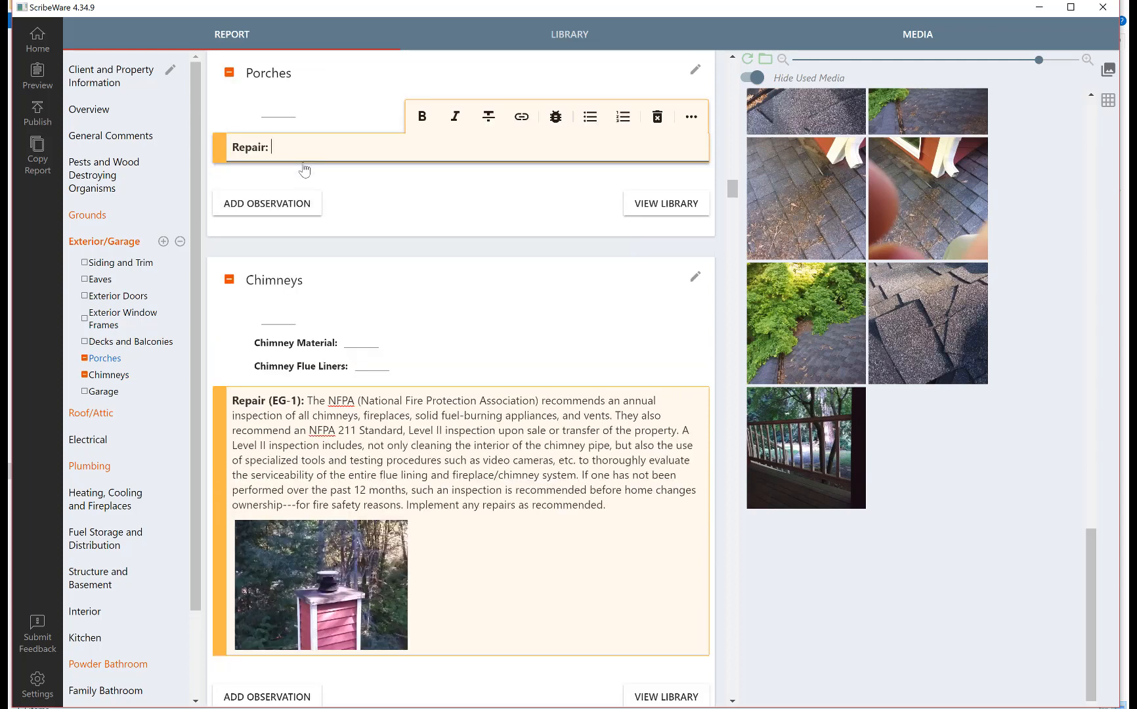
pyautogui.write('guard')
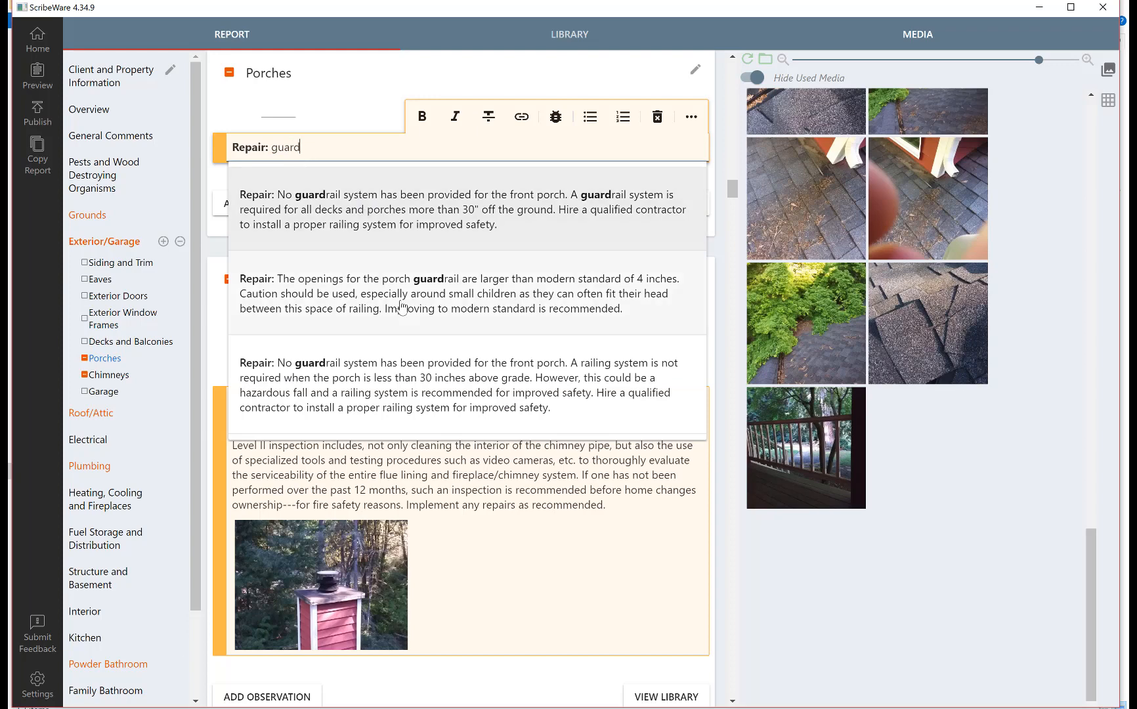
pyautogui.click(455, 305)
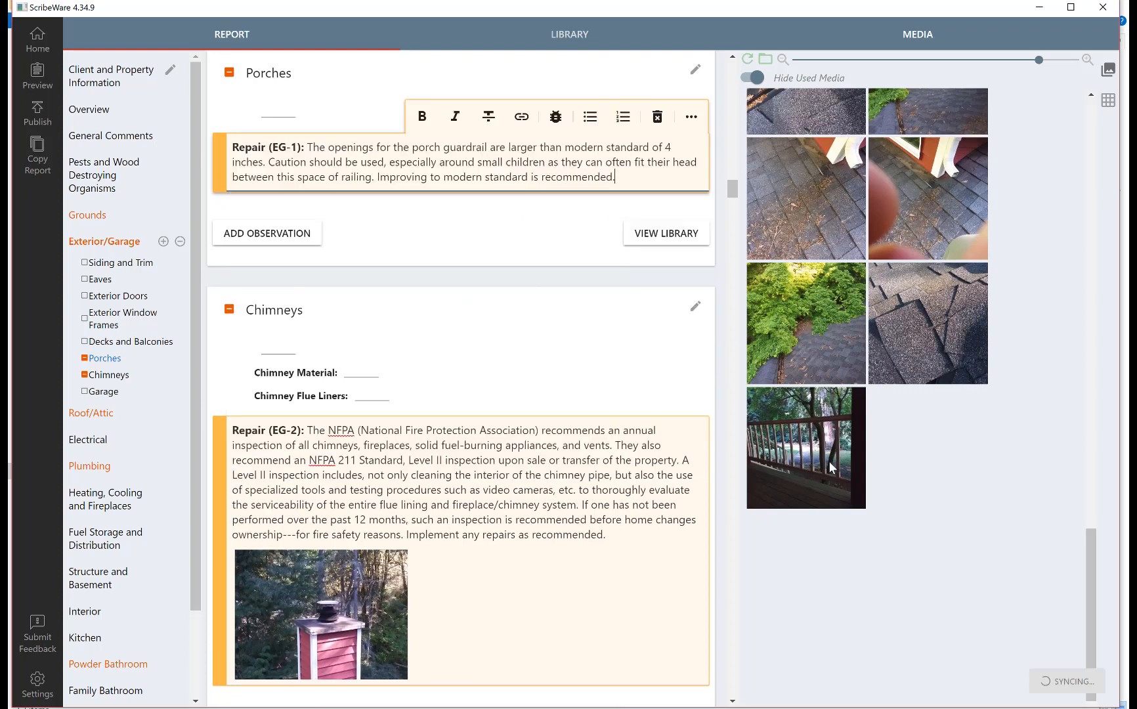
pyautogui.moveTo(830, 467); pyautogui.dragTo(404, 173)
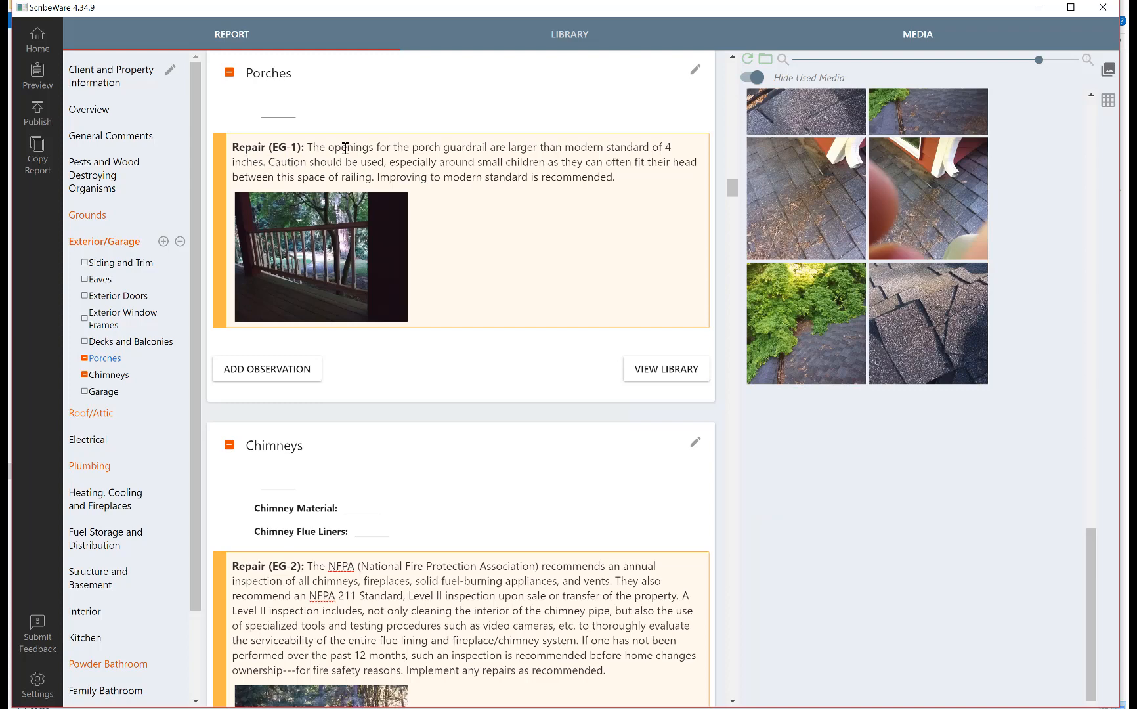
# - Change the category of the porch guardrail observation to Improve
pyautogui.click(256, 152)
pyautogui.click(262, 248)
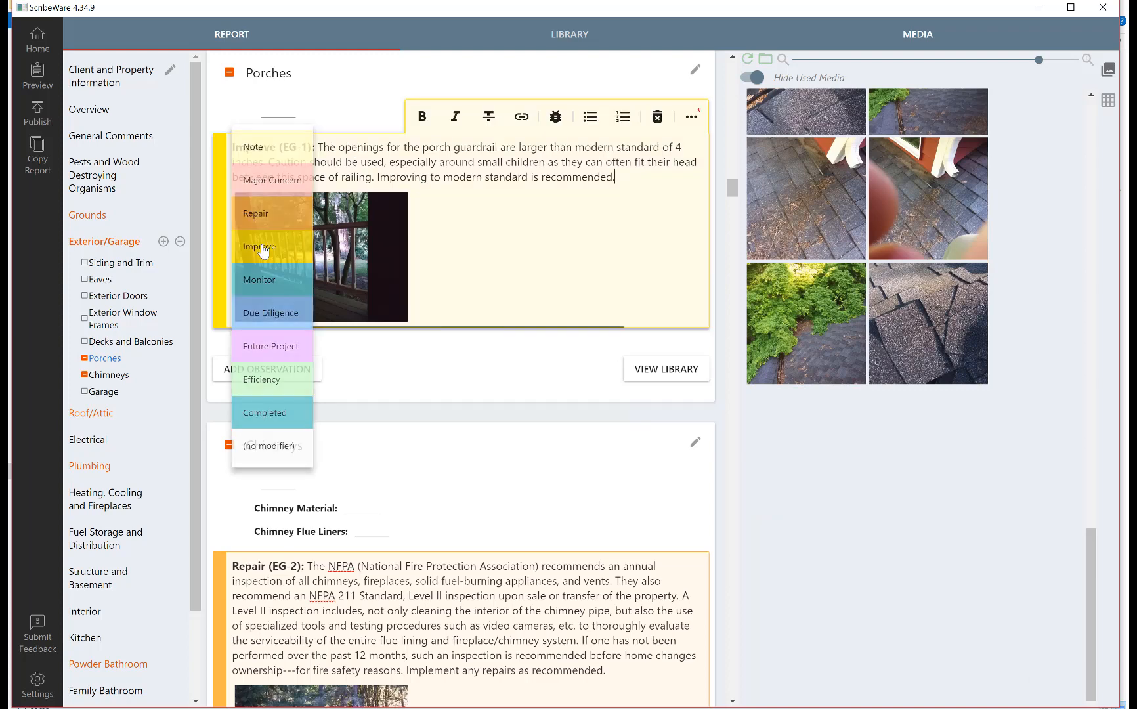
pyautogui.click(624, 148)
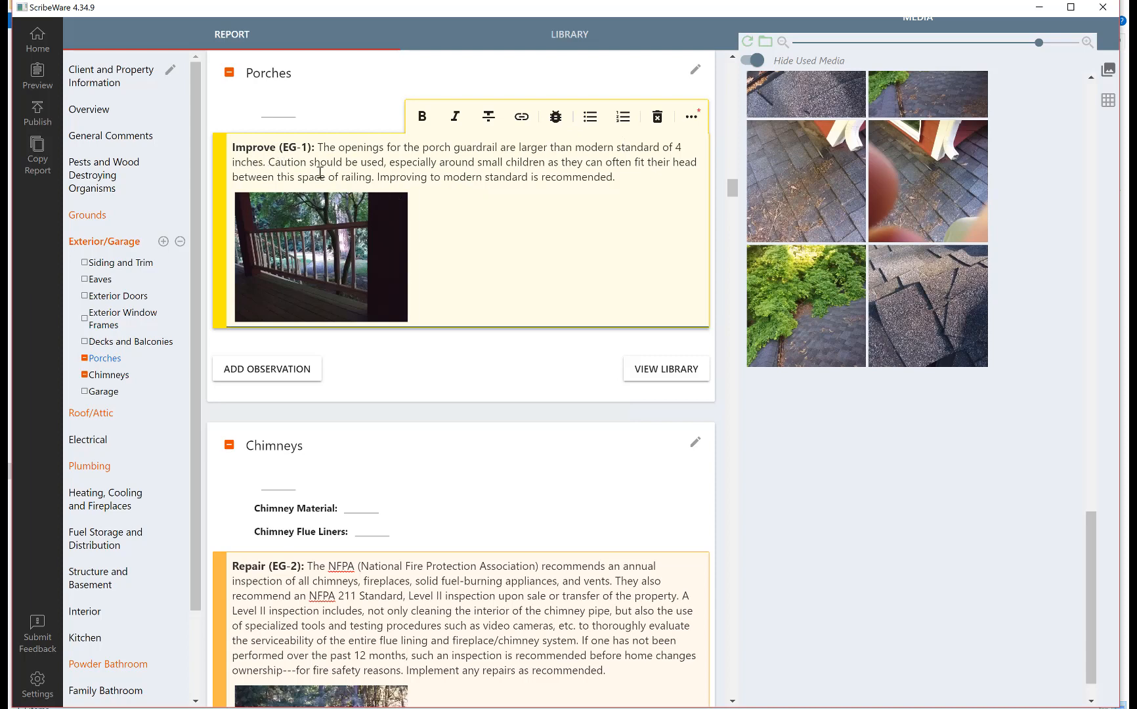
# - Update the library entry of the porch guardrail observation with its current Improve version and check the available categories without changing it
pyautogui.click(695, 125)
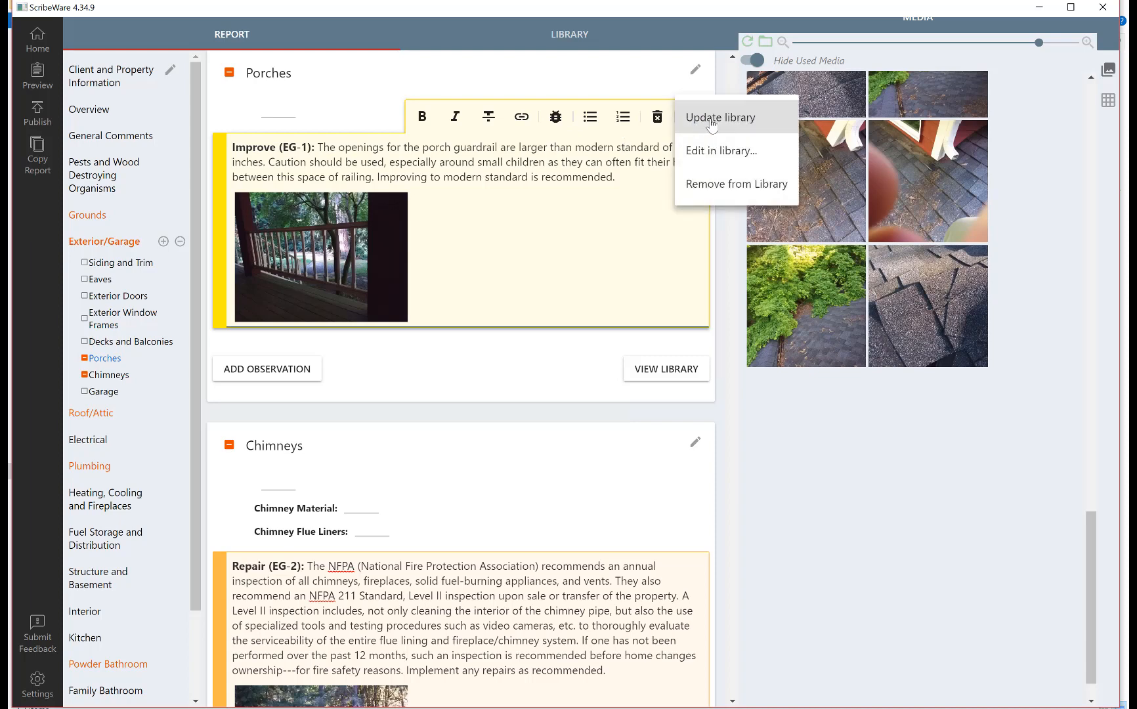
pyautogui.click(711, 121)
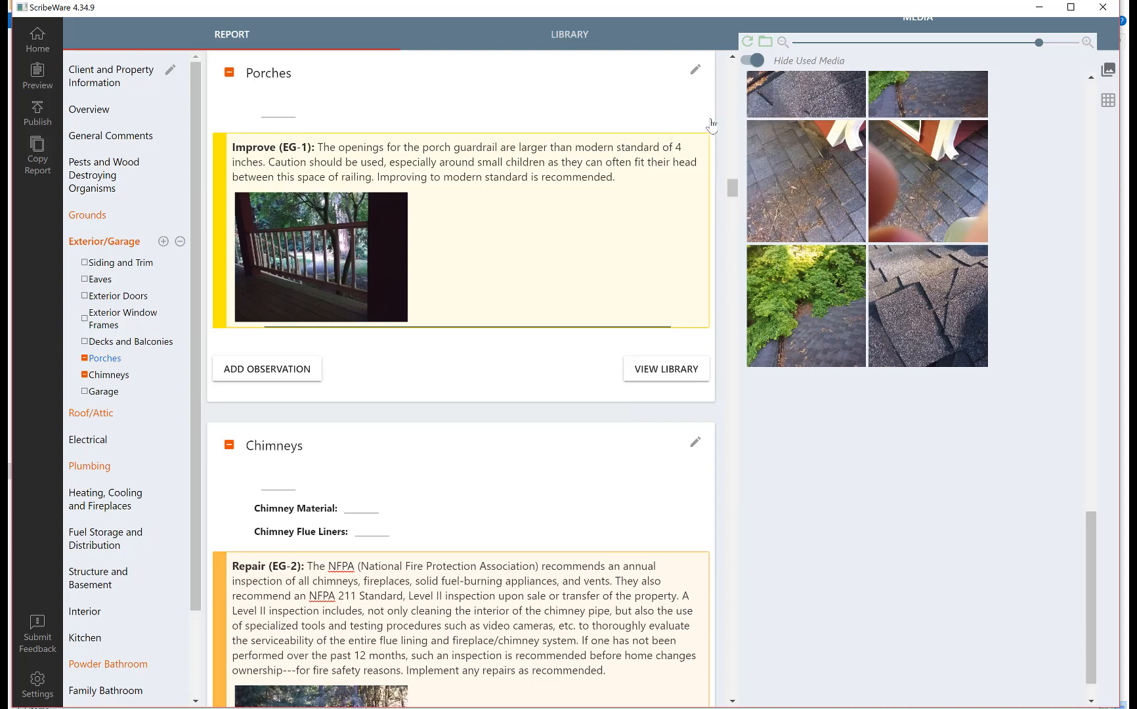
pyautogui.click(511, 200)
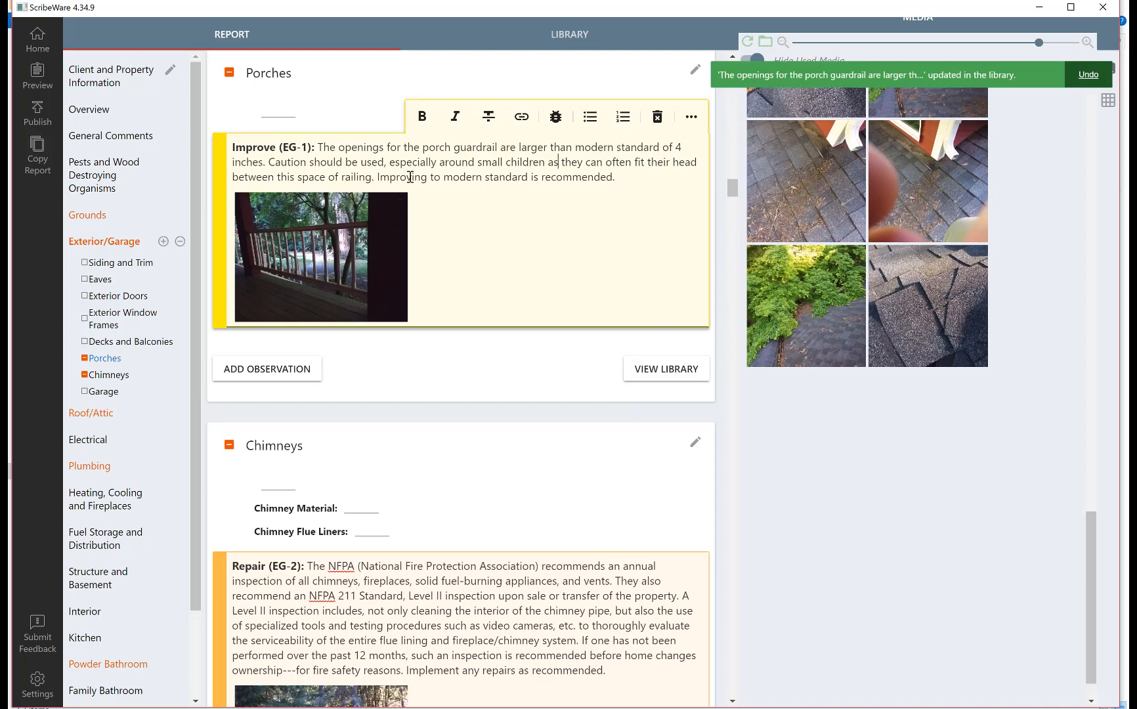
pyautogui.click(247, 150)
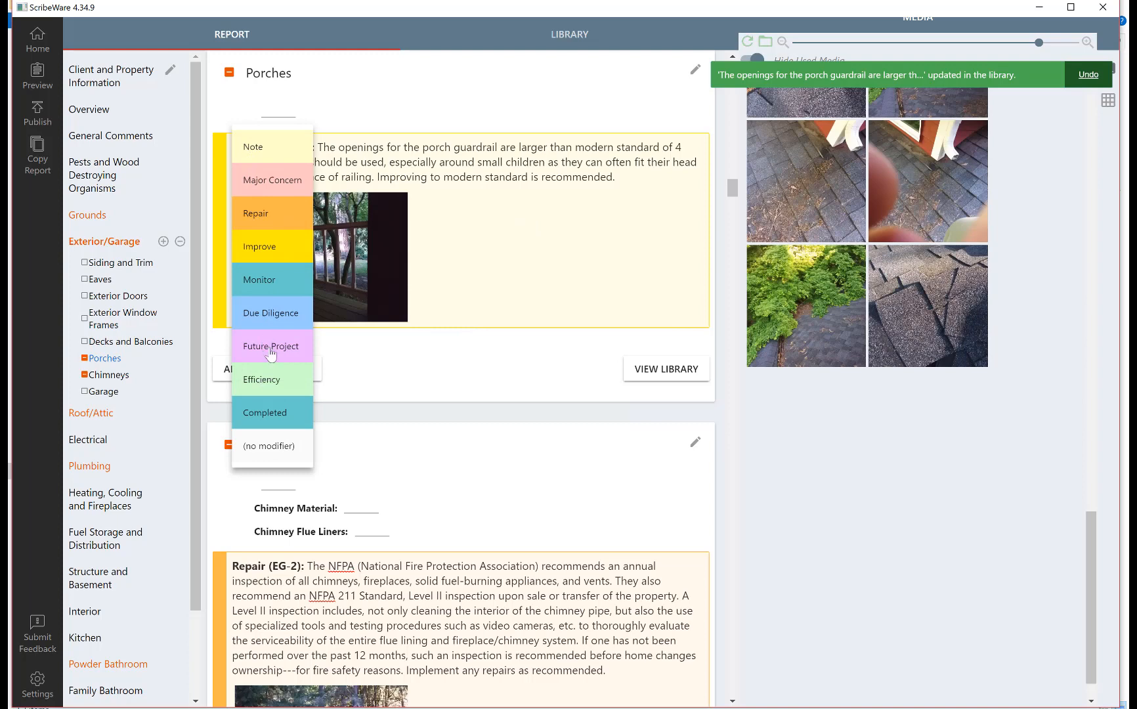
pyautogui.click(415, 161)
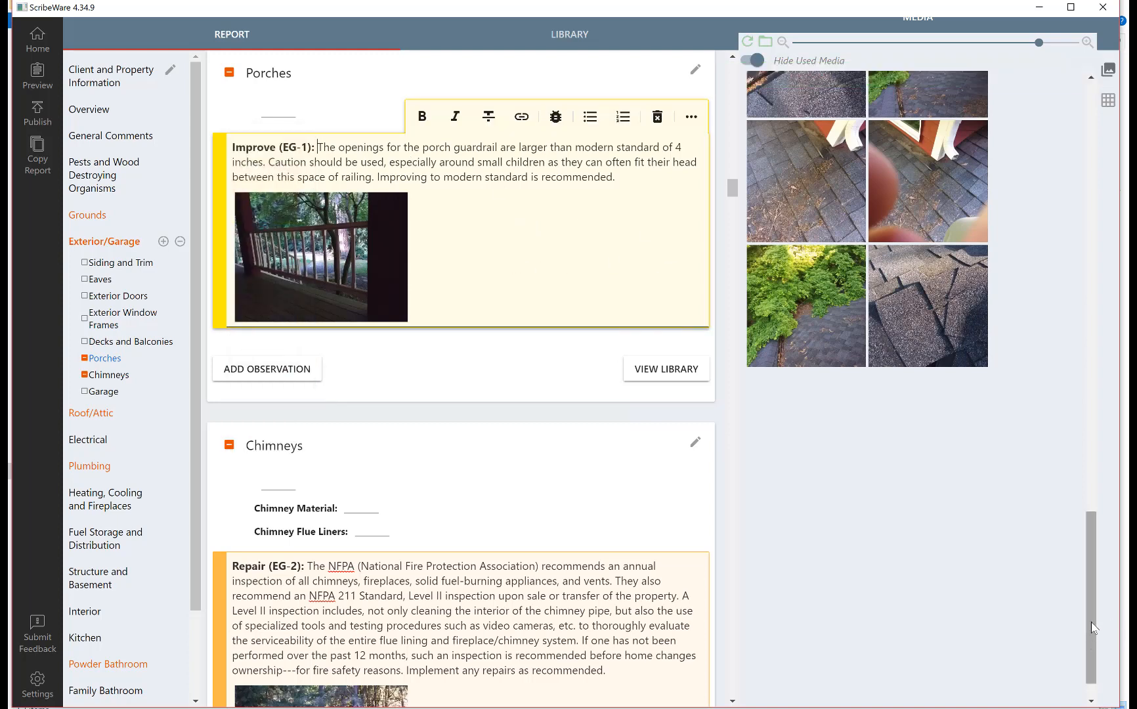
# - Attach the two photos of vegetation on the roof and the photo of the tree beside the porch to "Prune Vegetation Off House" under Grounds
pyautogui.moveTo(1091, 622); pyautogui.dragTo(1091, 584)
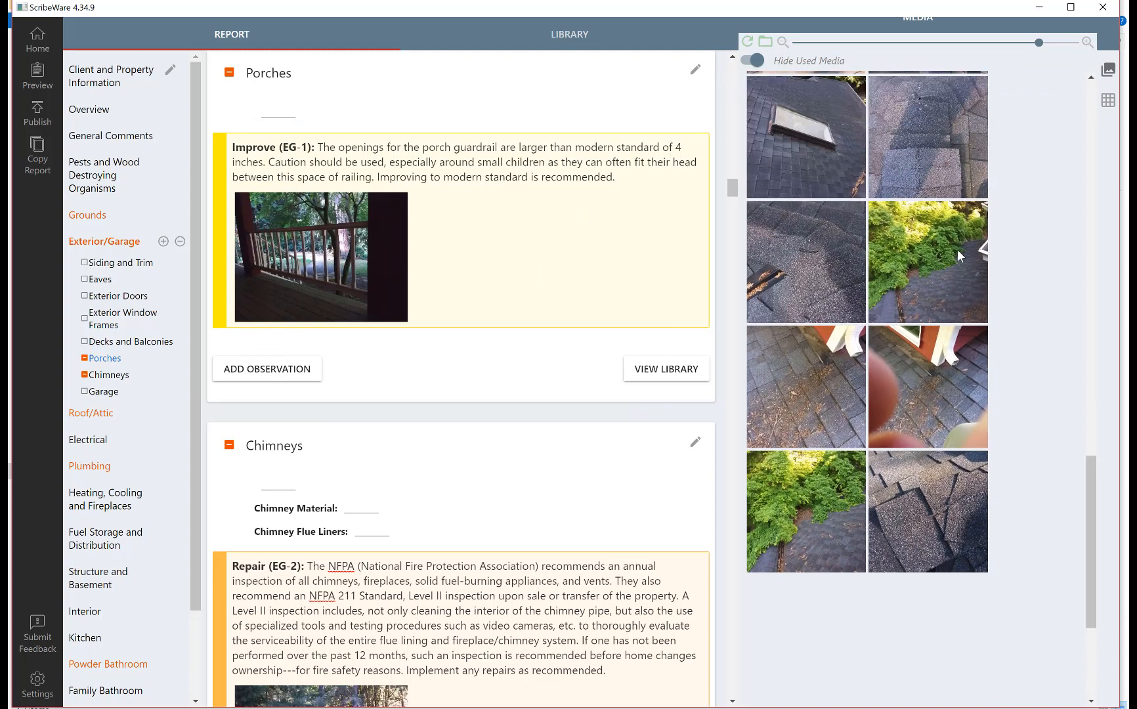
pyautogui.click(95, 222)
pyautogui.scroll(-5, 542, 403)
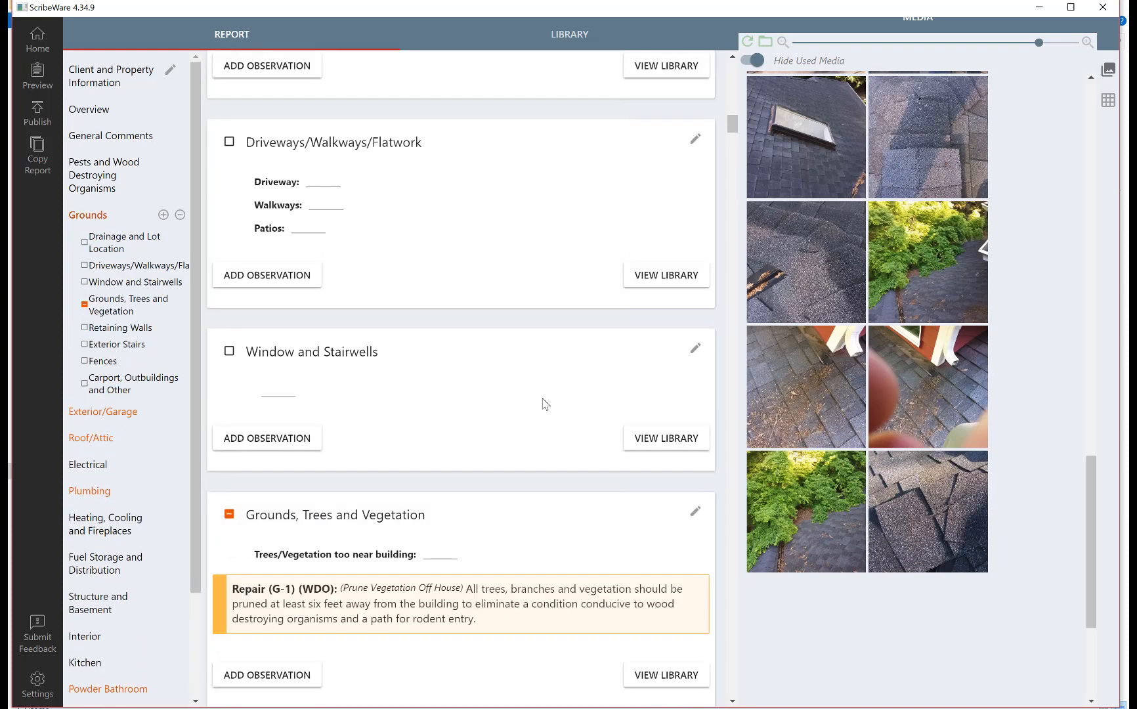
pyautogui.scroll(-4, 542, 403)
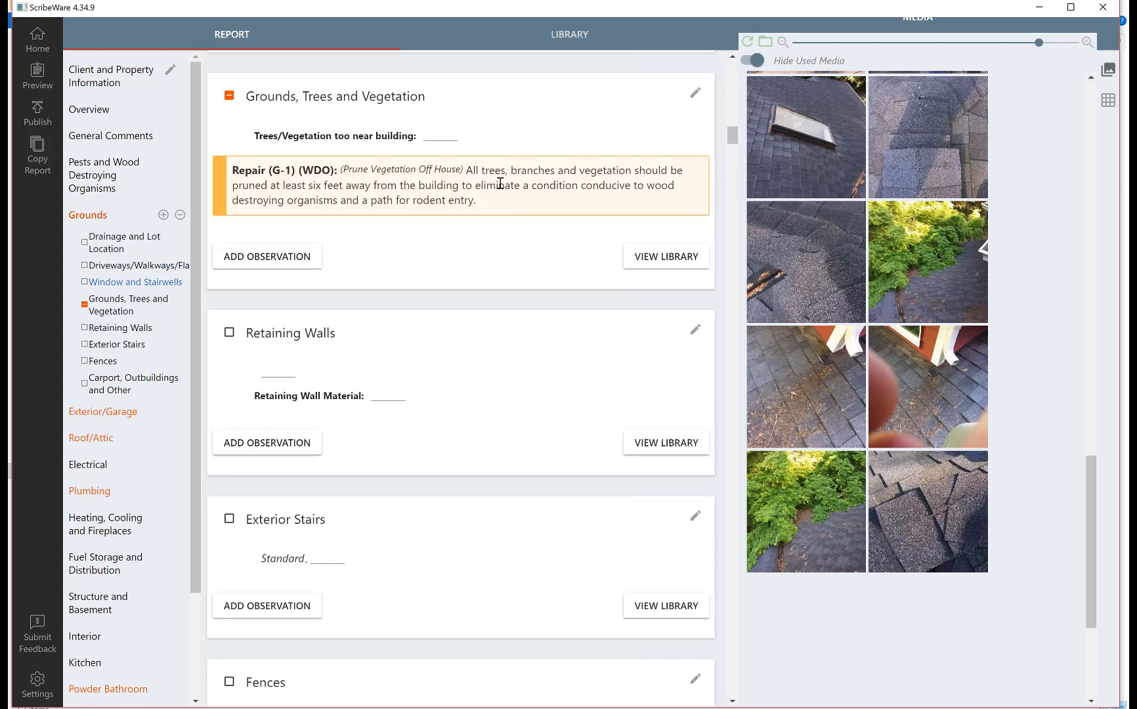
pyautogui.click(816, 502)
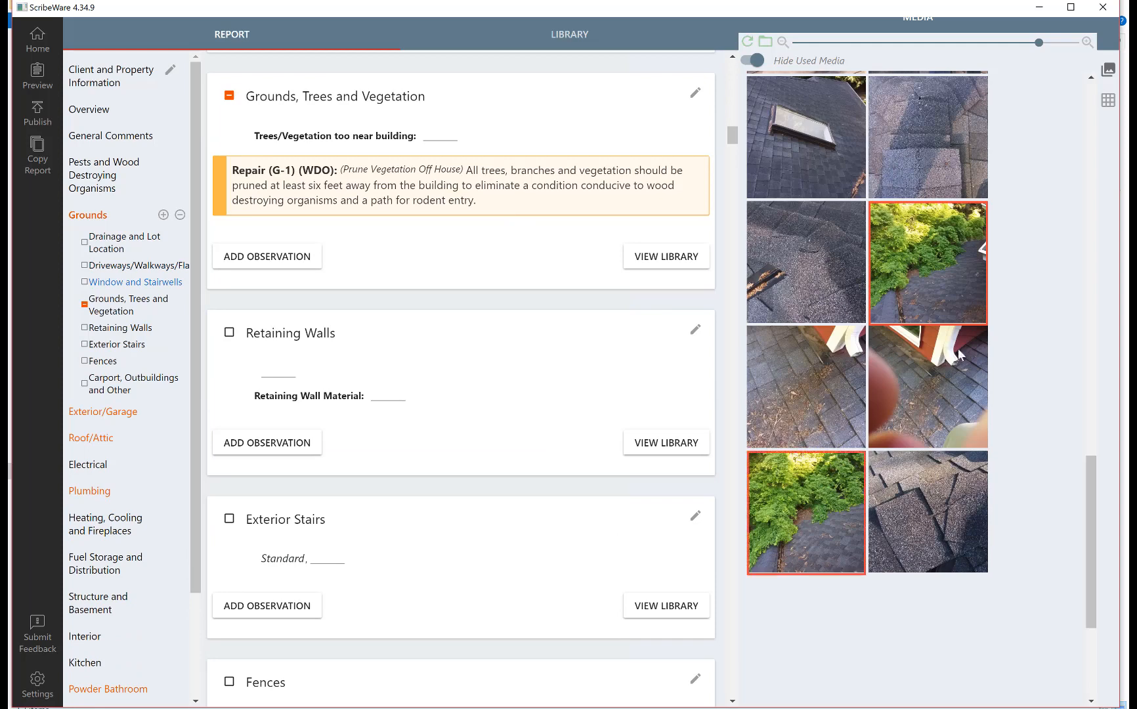
pyautogui.moveTo(940, 265); pyautogui.dragTo(400, 186)
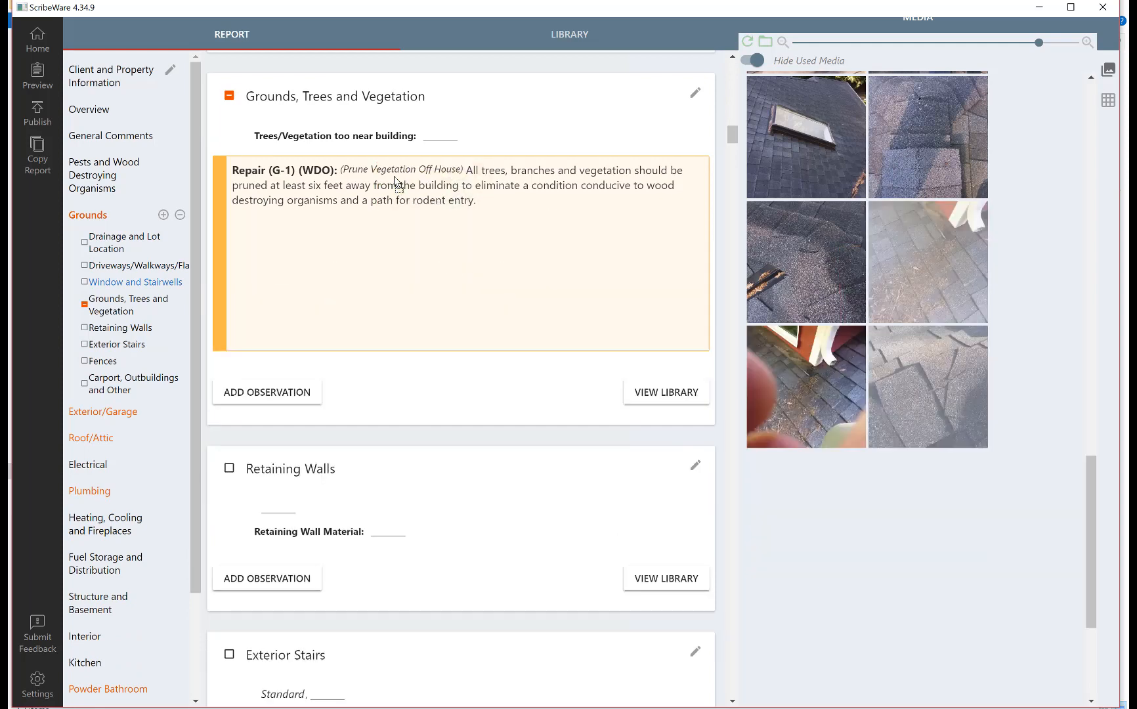
pyautogui.moveTo(1090, 533); pyautogui.dragTo(1076, 124)
pyautogui.moveTo(830, 121); pyautogui.dragTo(466, 221)
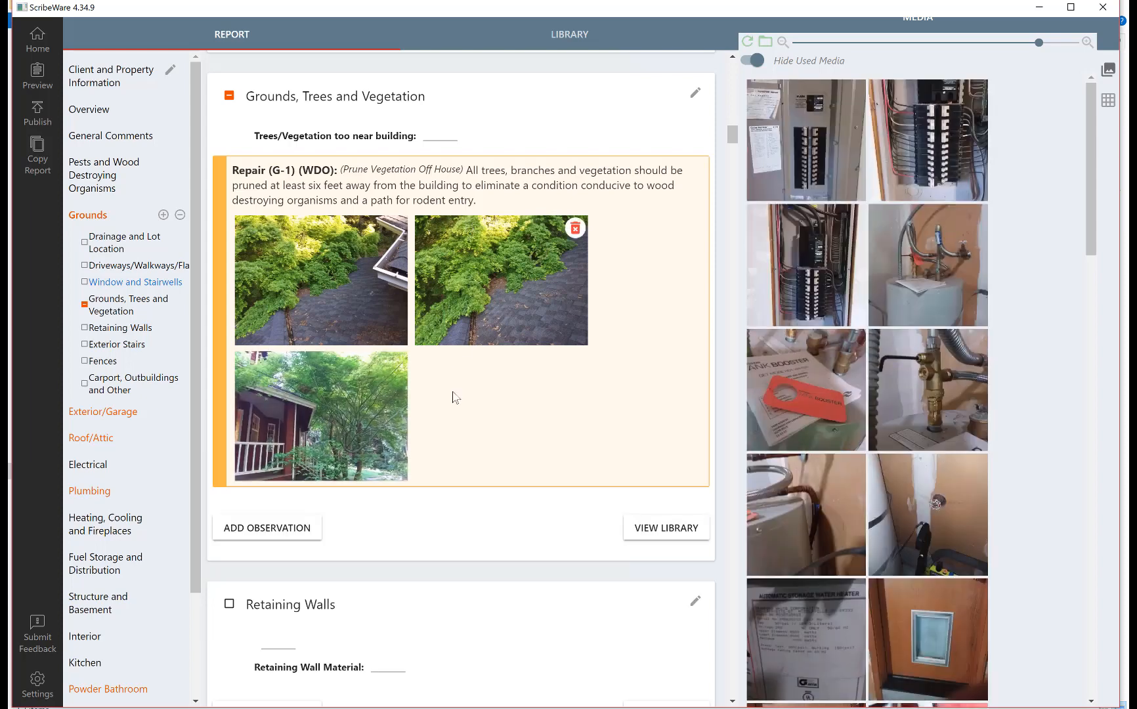
# - Add a Water Heater observation under Plumbing, using "mixing" to find the "Tank Booster Installed" text
pyautogui.moveTo(1095, 237); pyautogui.dragTo(1093, 276)
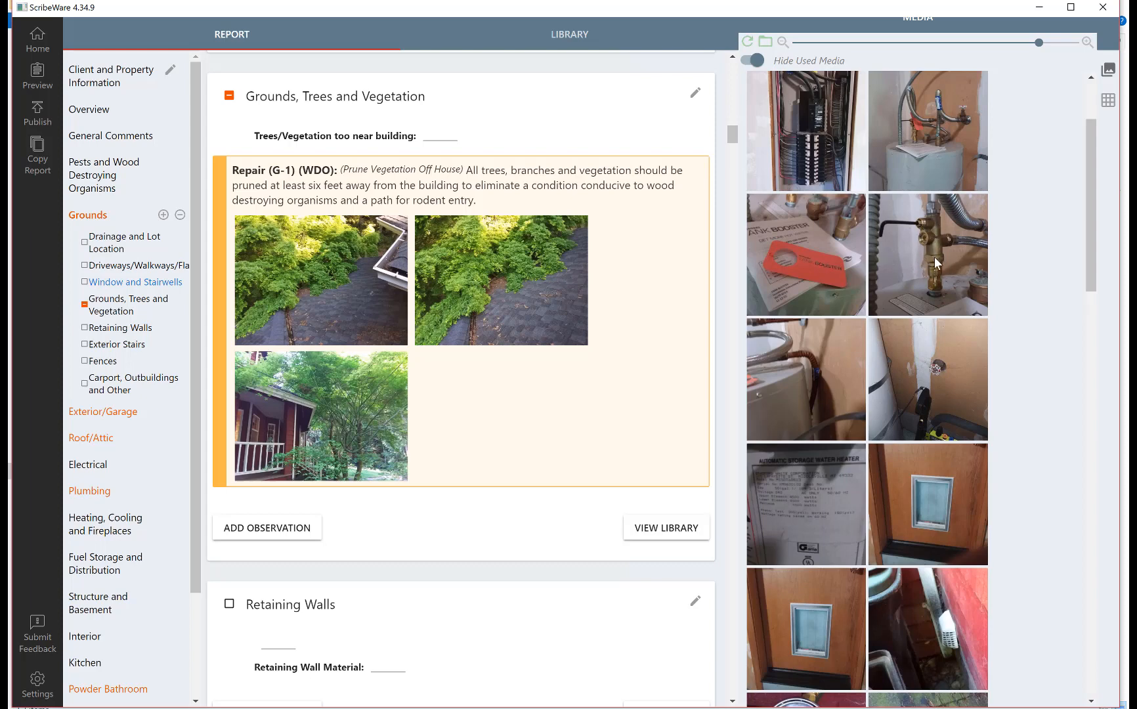
pyautogui.click(92, 491)
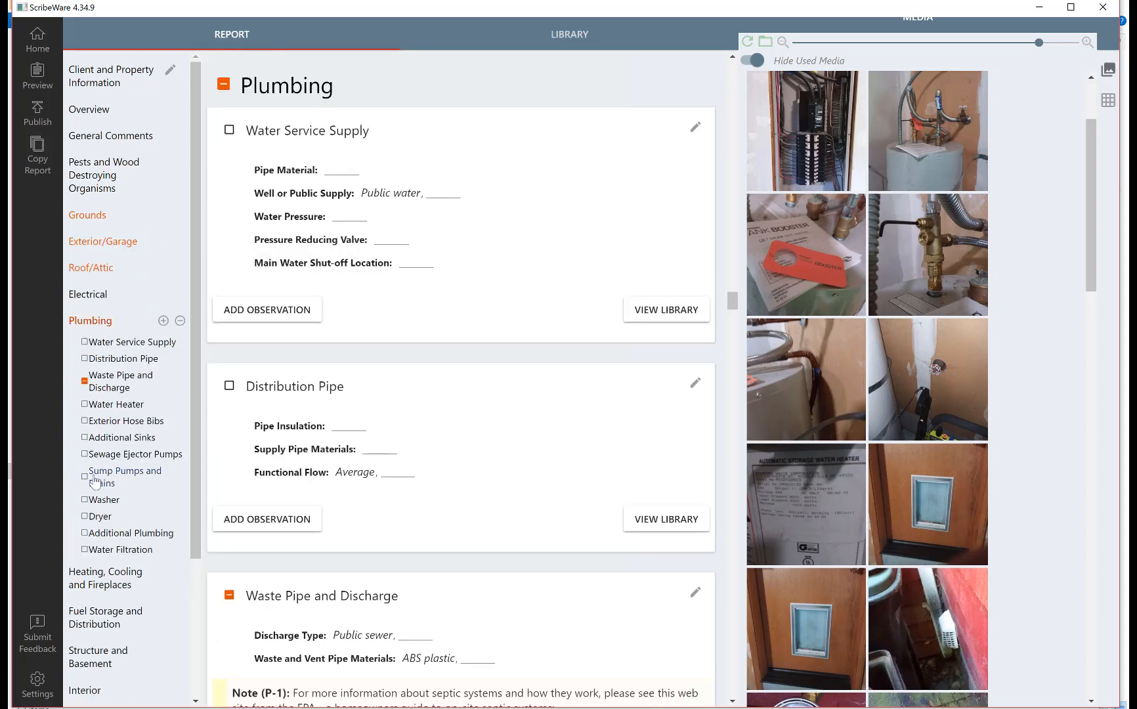
pyautogui.click(117, 404)
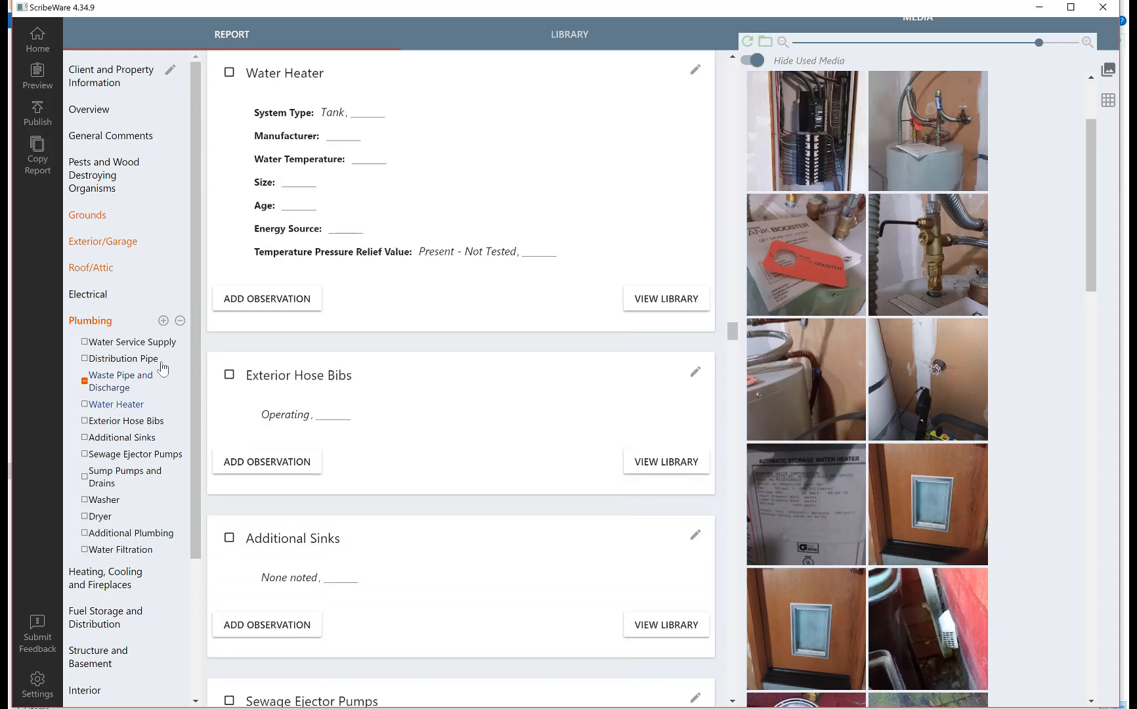
pyautogui.click(267, 300)
pyautogui.write('mi')
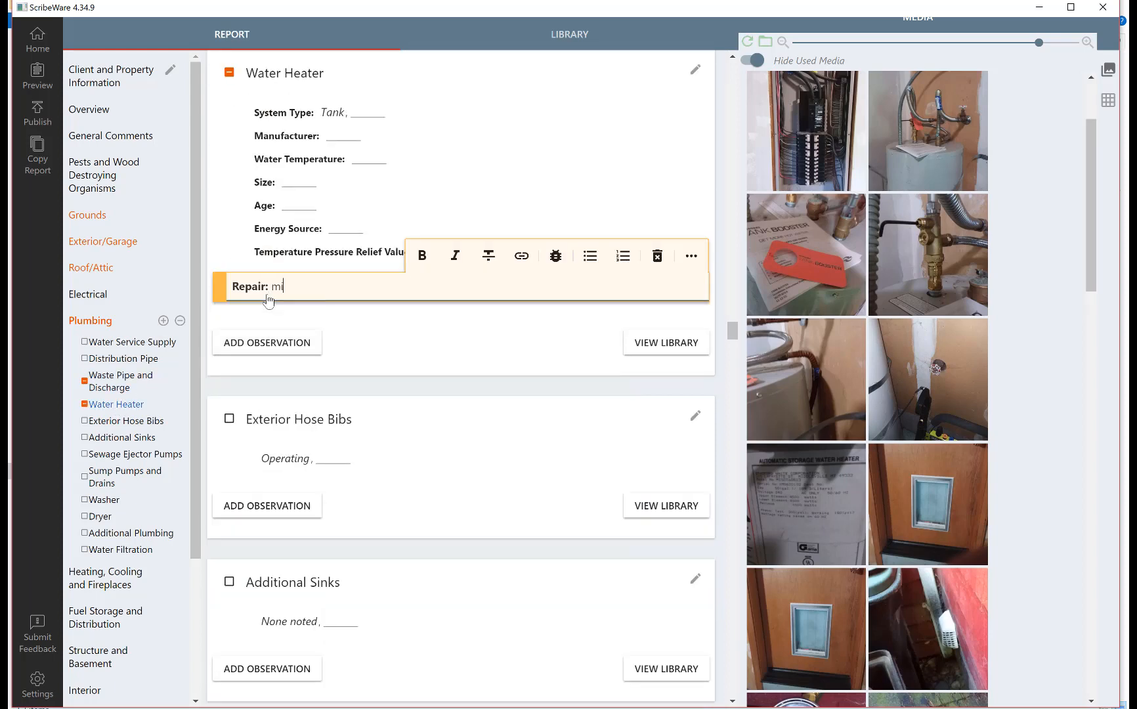
pyautogui.write('xing')
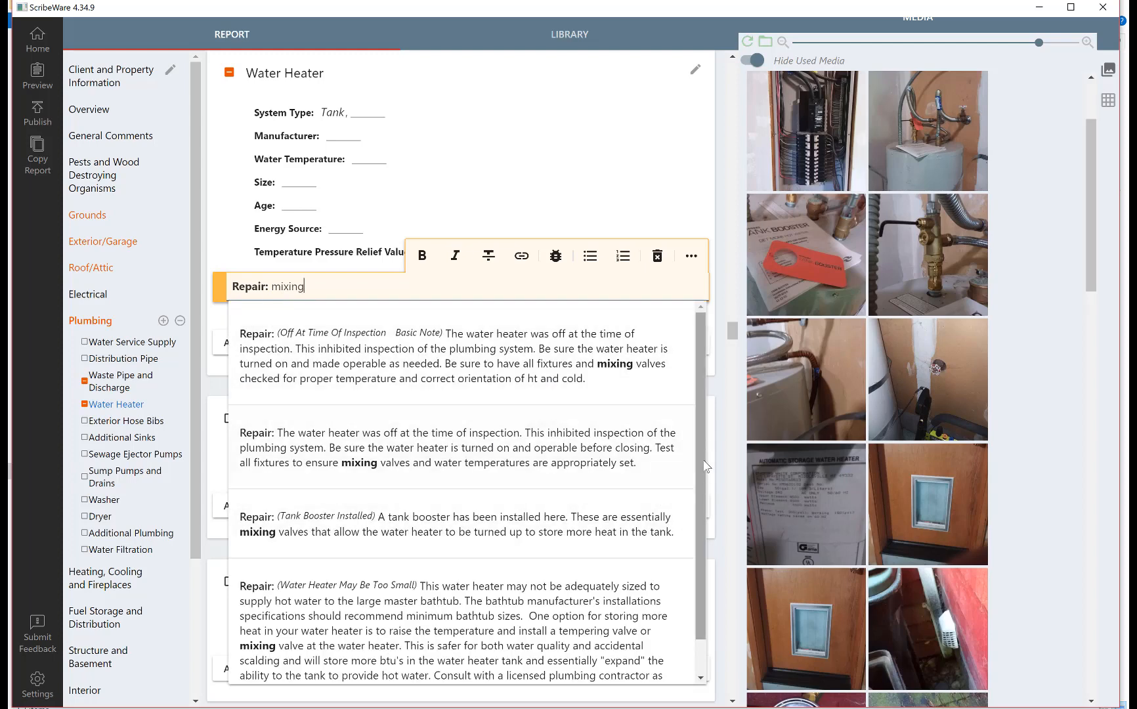
pyautogui.scroll(-1, 708, 515)
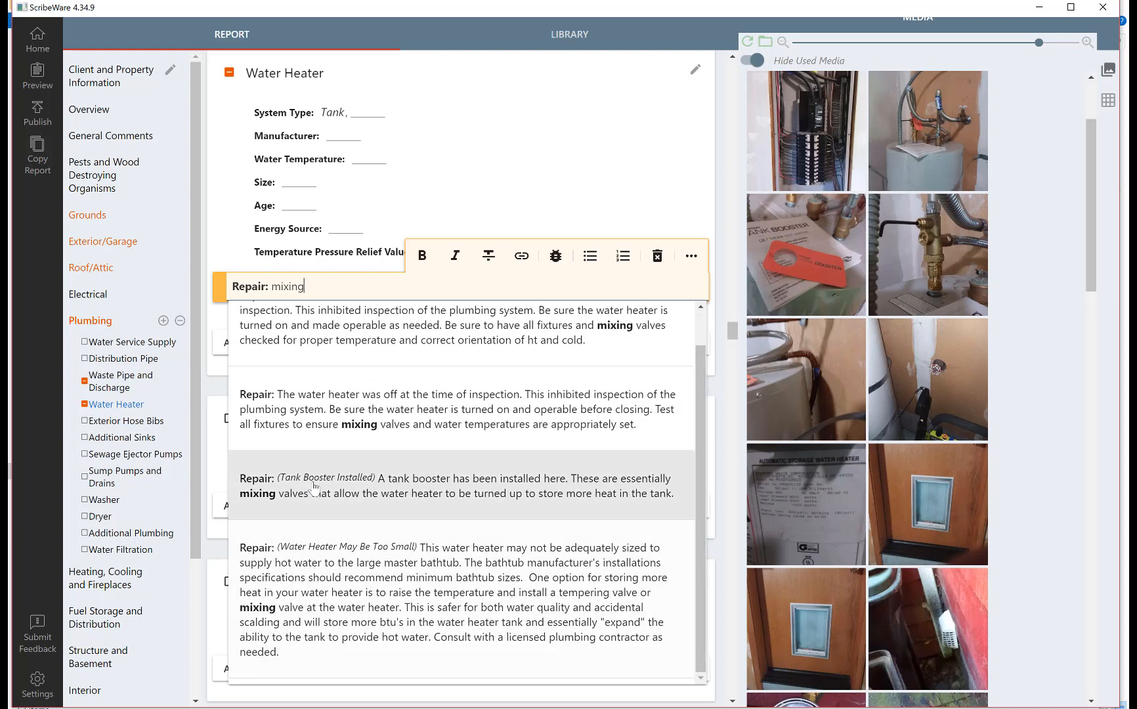
pyautogui.click(435, 489)
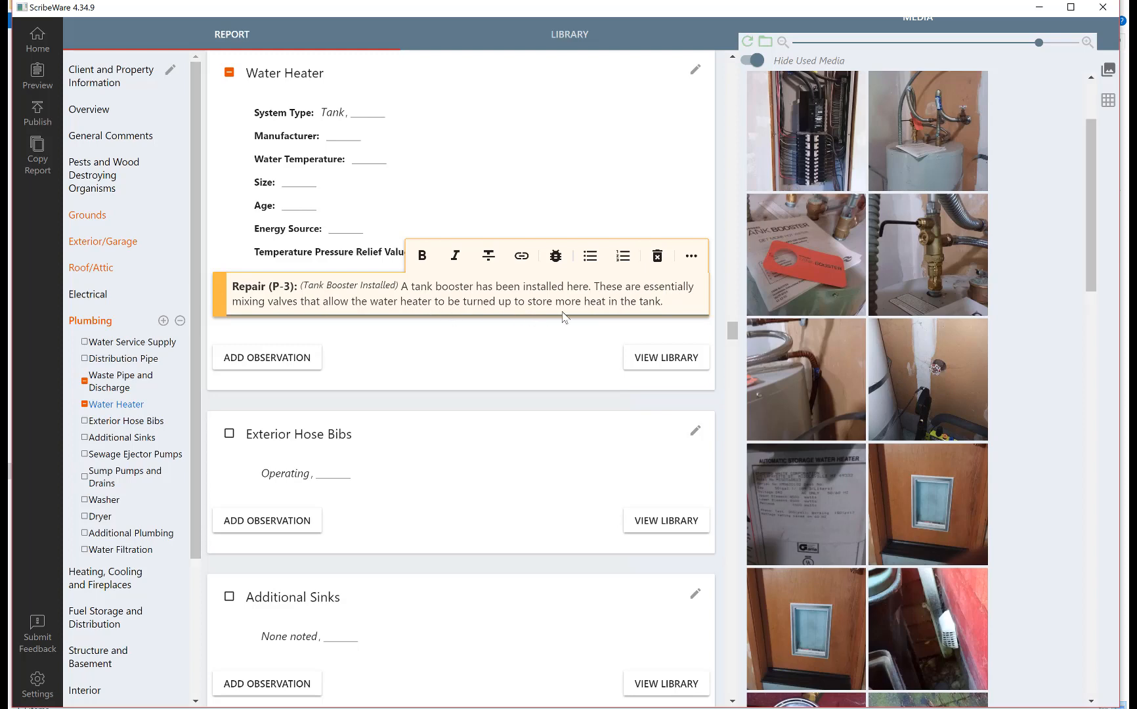
# - Change the category of the "Tank Booster Installed" observation to Note and update its library entry
pyautogui.click(254, 290)
pyautogui.click(254, 291)
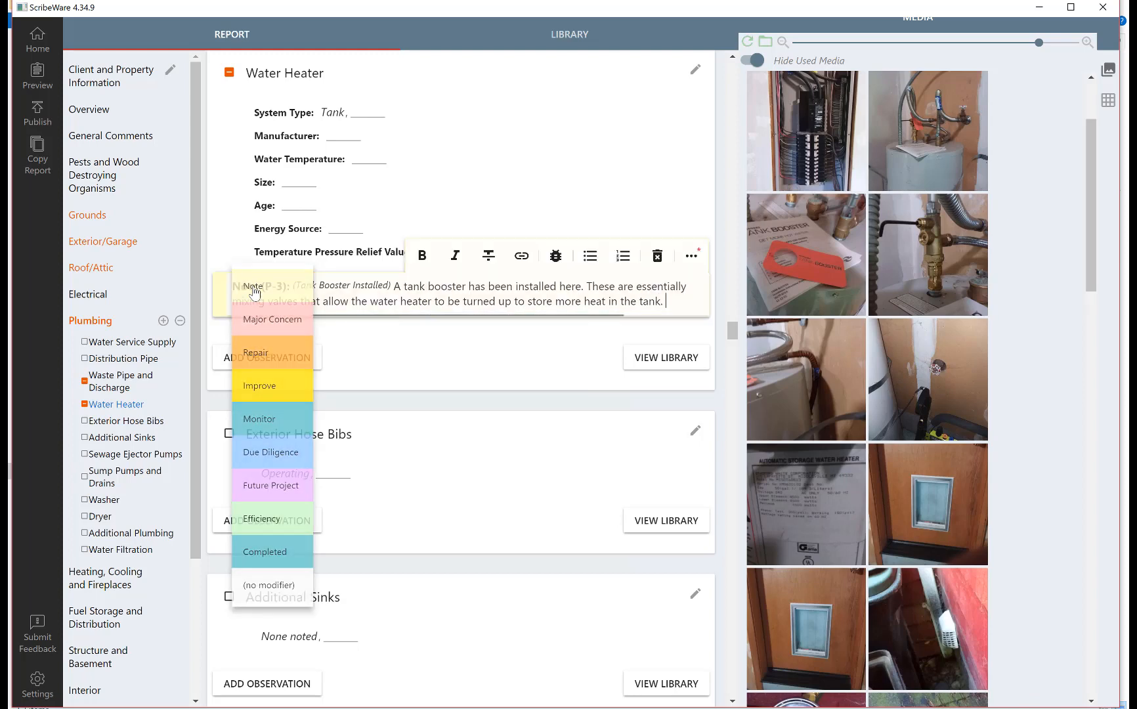
pyautogui.click(690, 258)
pyautogui.click(704, 259)
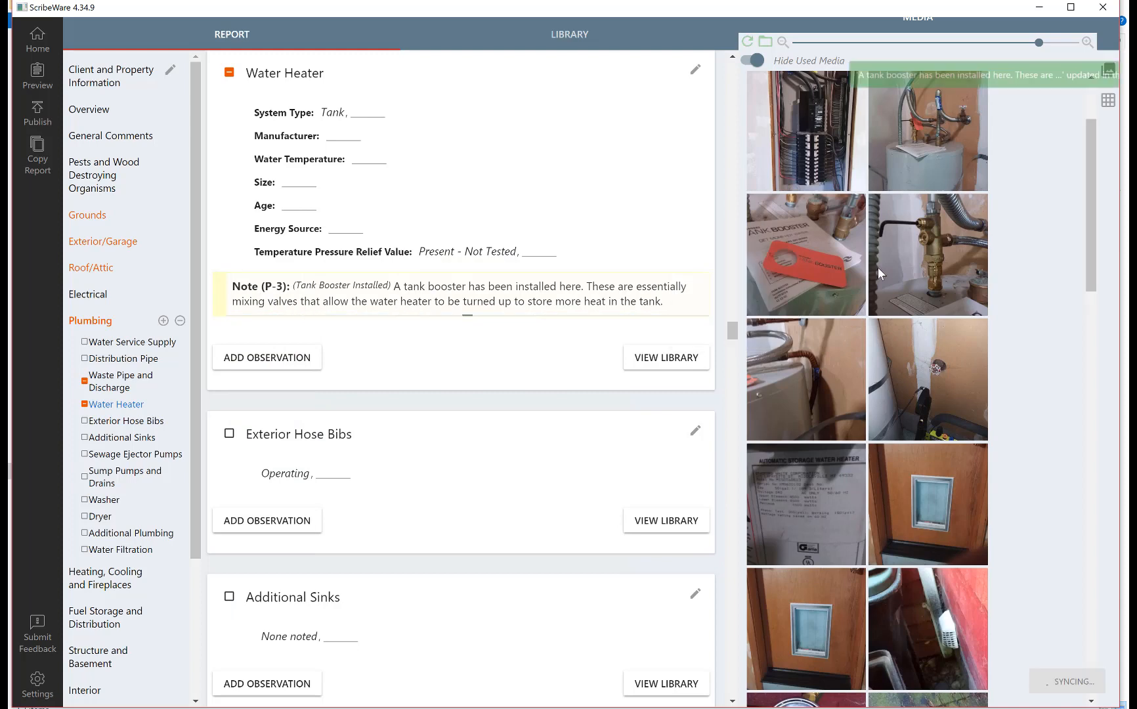
# - Attach the tank booster tag photo and the brass mixing valve photo to the "Tank Booster Installed" note
pyautogui.click(925, 245)
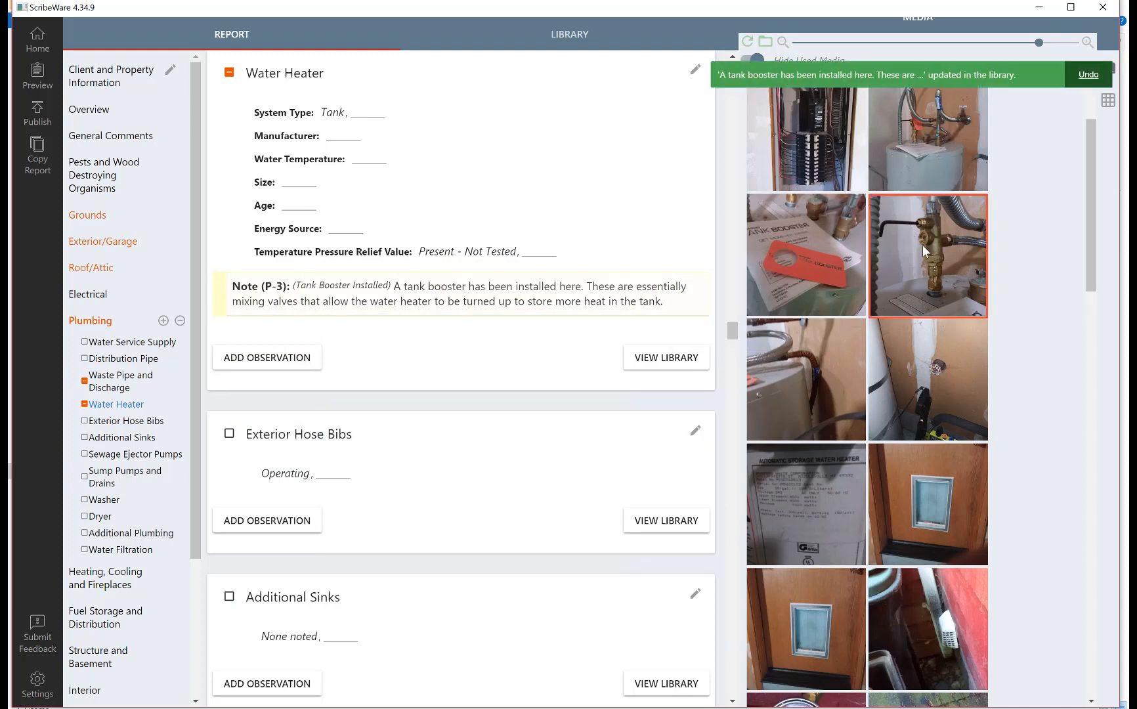
pyautogui.moveTo(797, 260); pyautogui.dragTo(443, 303)
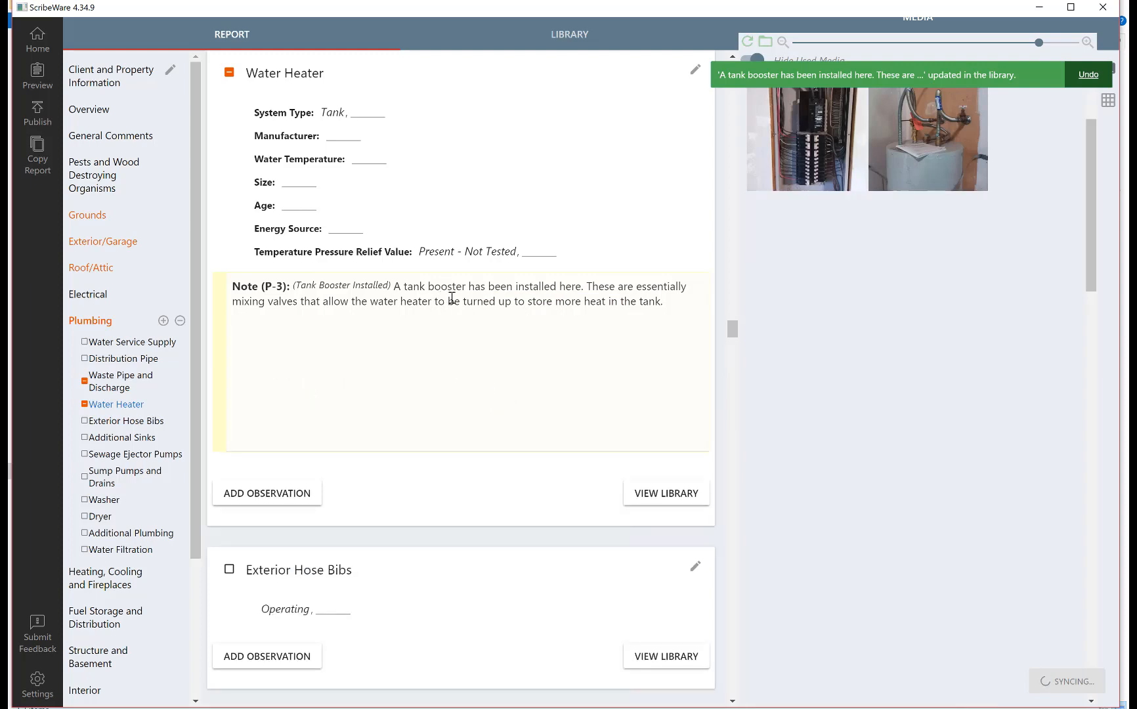
pyautogui.scroll(-2, 473, 327)
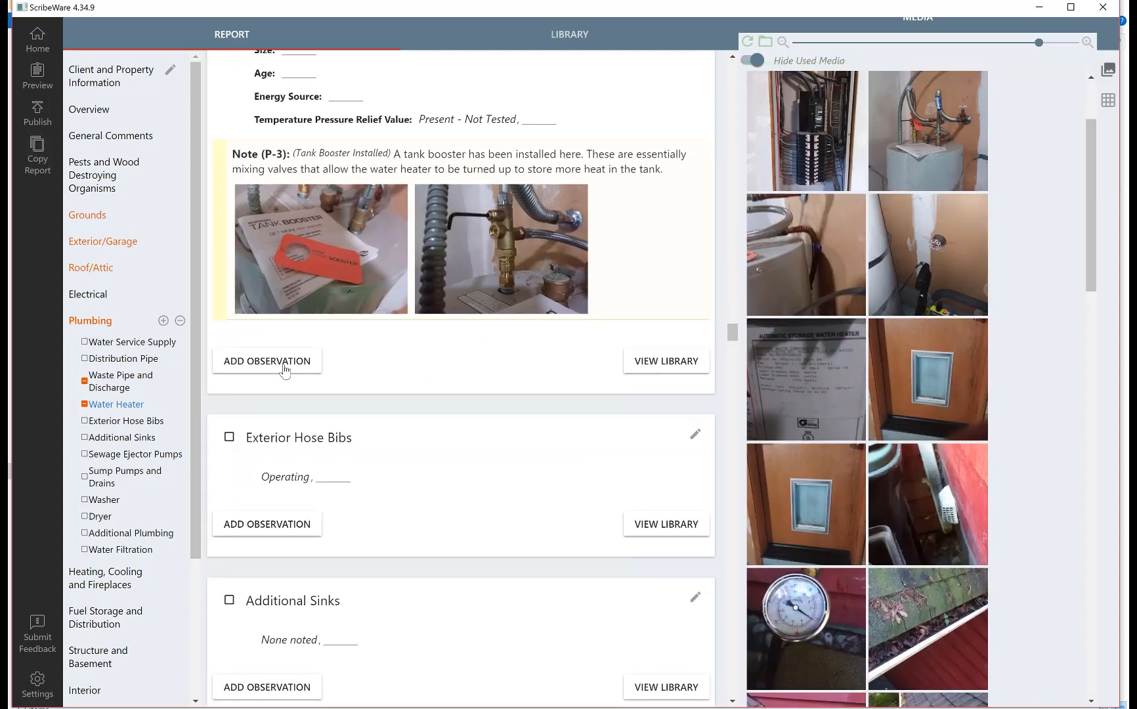
# - Add a Water Heater repair observation, using "expan" to find "Expansion Tank - None Noted", and attach the photo of the water heater's top piping
pyautogui.click(285, 369)
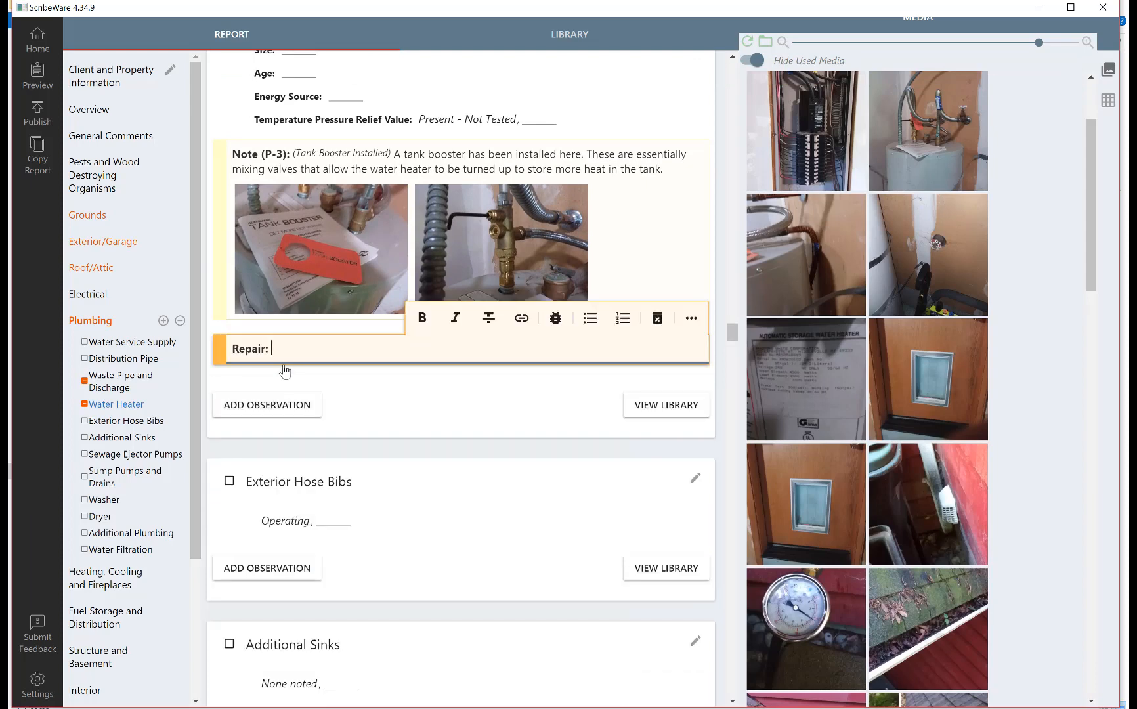
pyautogui.write('expan')
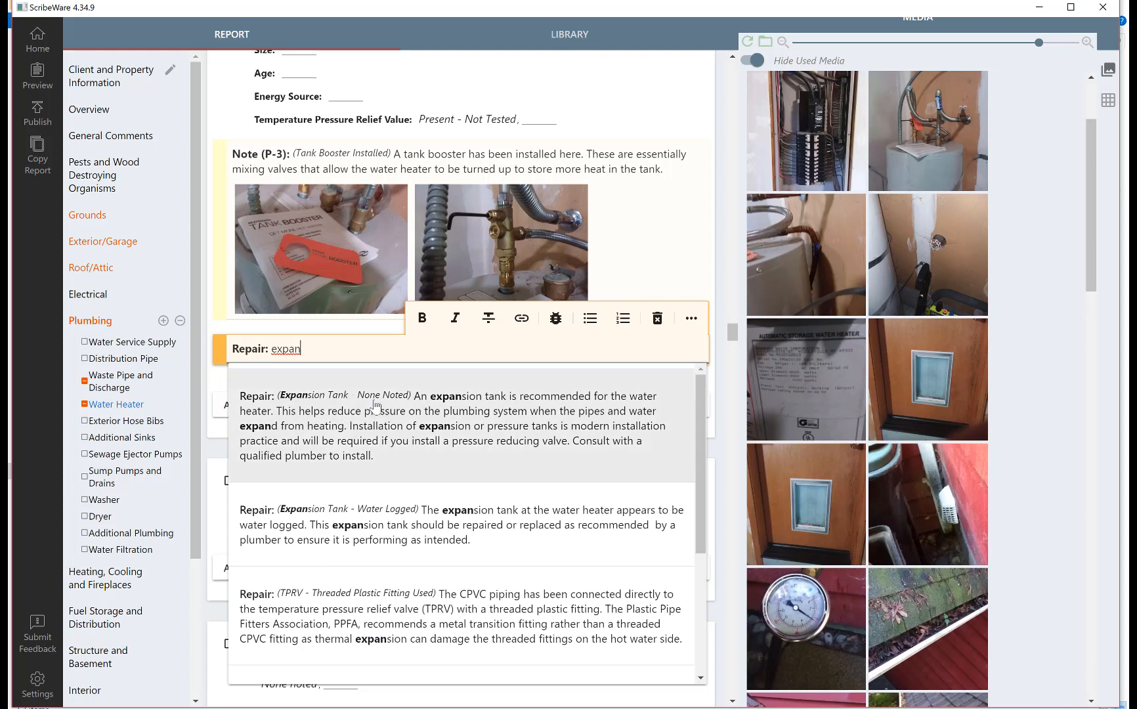
pyautogui.click(407, 412)
pyautogui.scroll(-1, 459, 405)
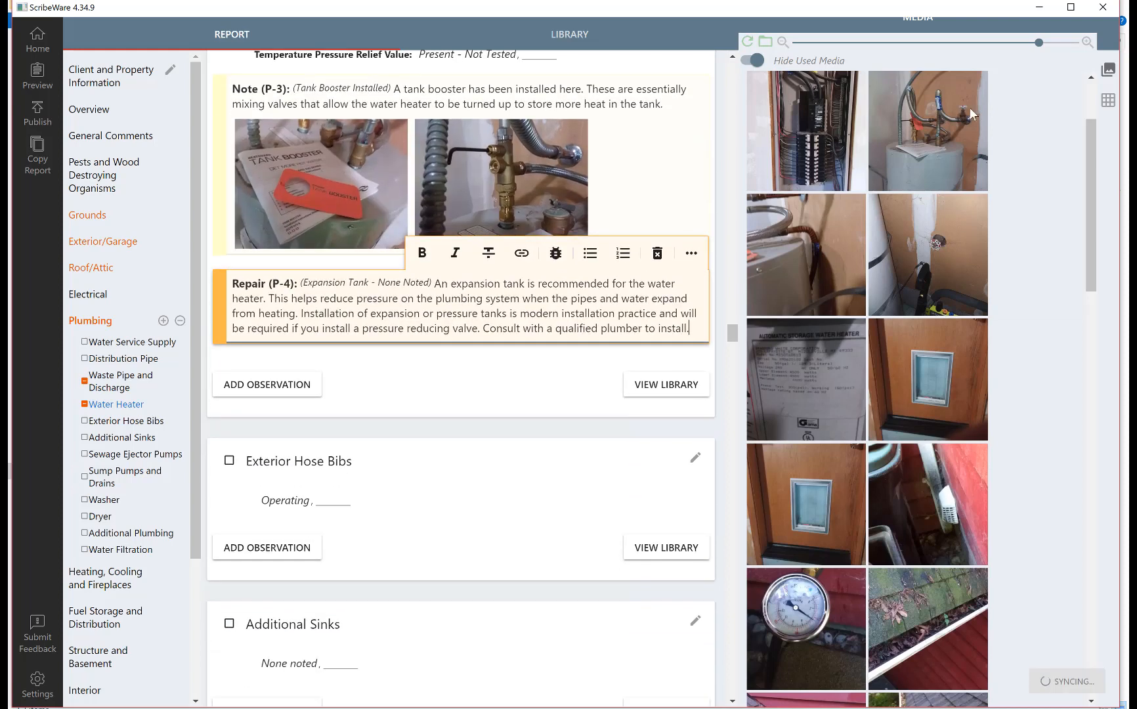
pyautogui.moveTo(947, 124); pyautogui.dragTo(473, 373)
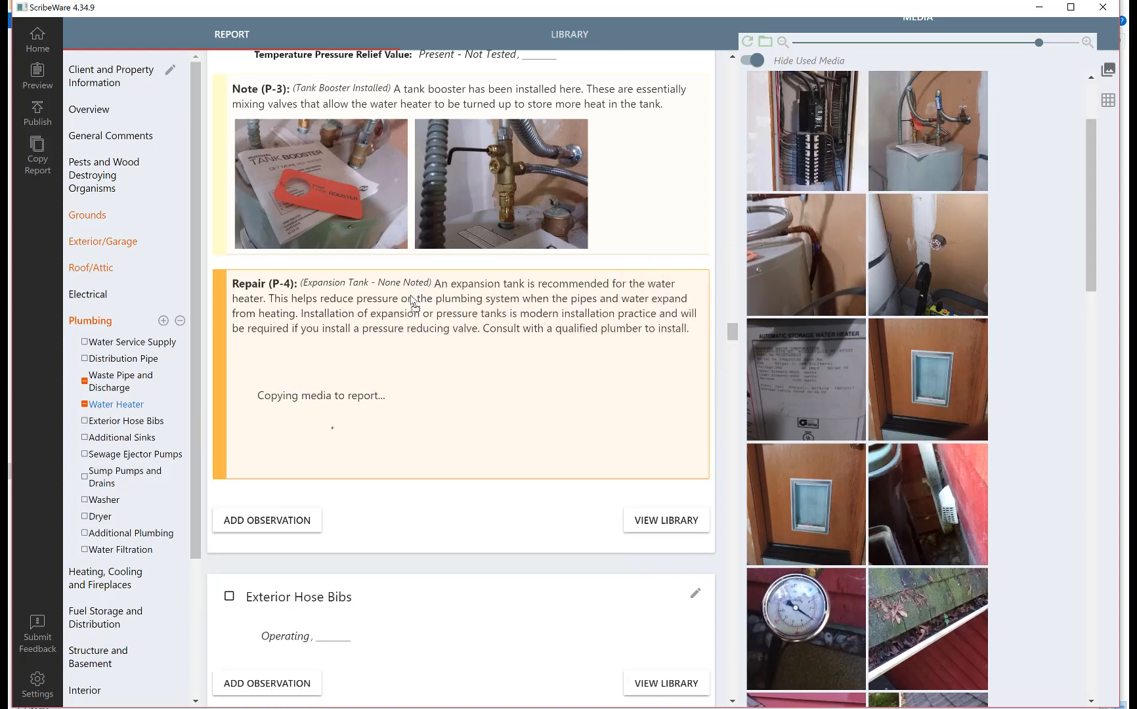
pyautogui.moveTo(589, 467); pyautogui.dragTo(602, 474)
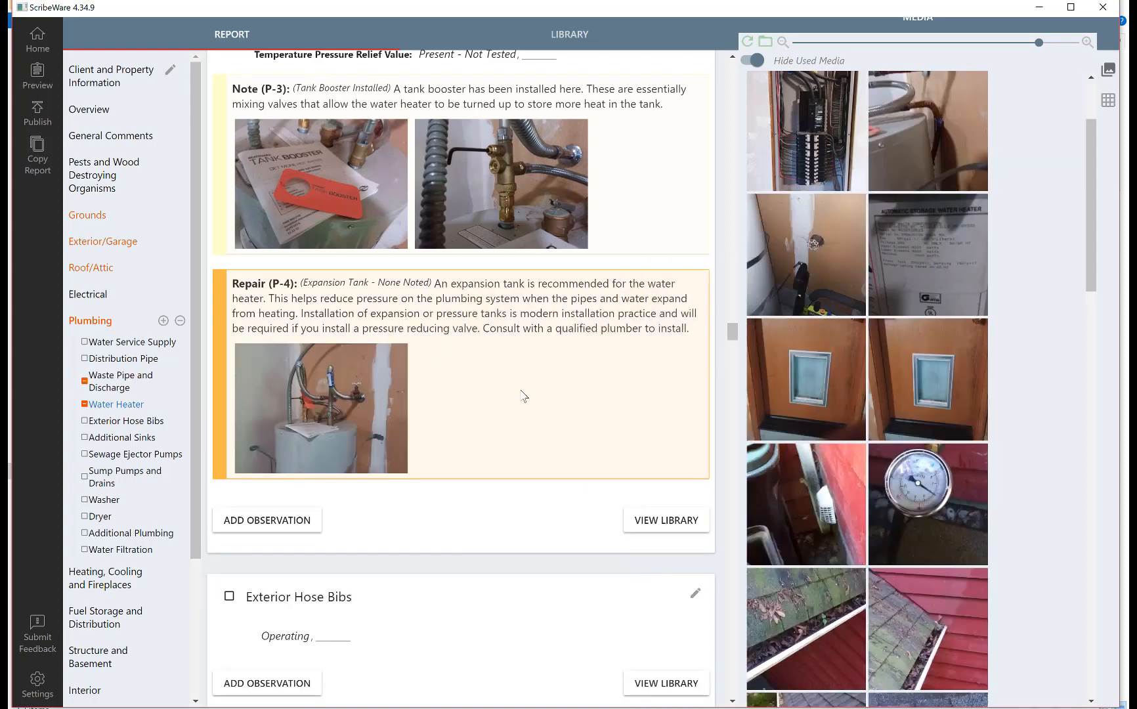
# - Add a Water Heater observation, using "close" to find the "Close to End of Life - 1" text, and attach the water heater data label photo
pyautogui.scroll(-2, 550, 368)
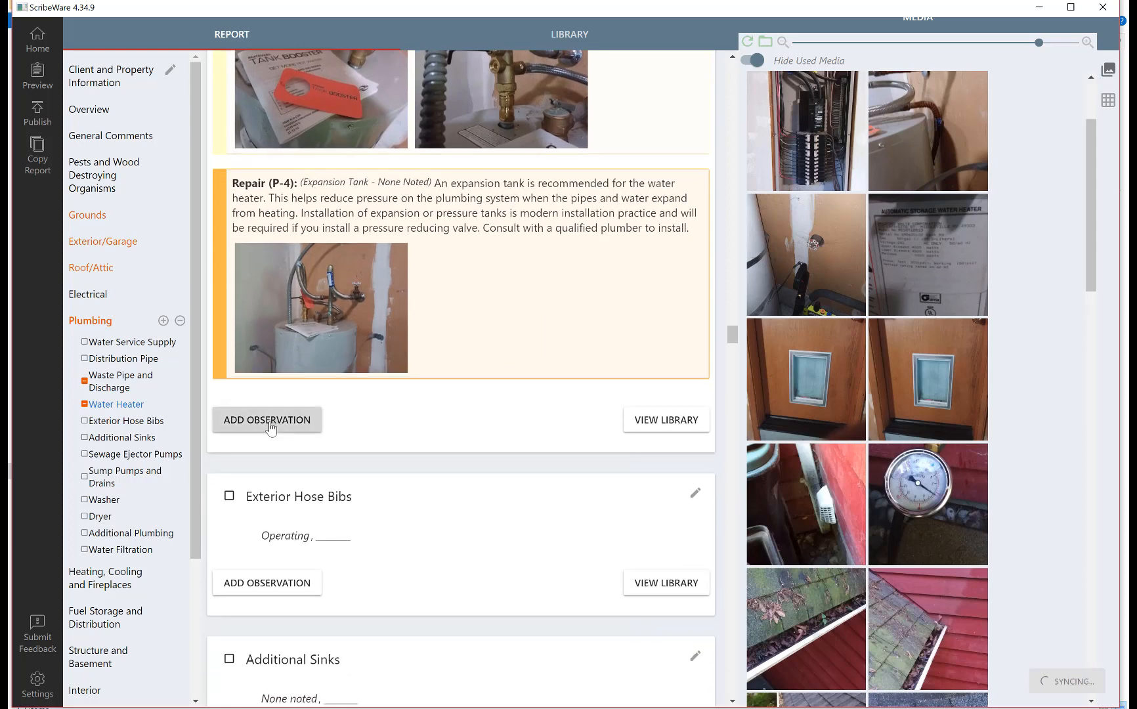
pyautogui.click(271, 423)
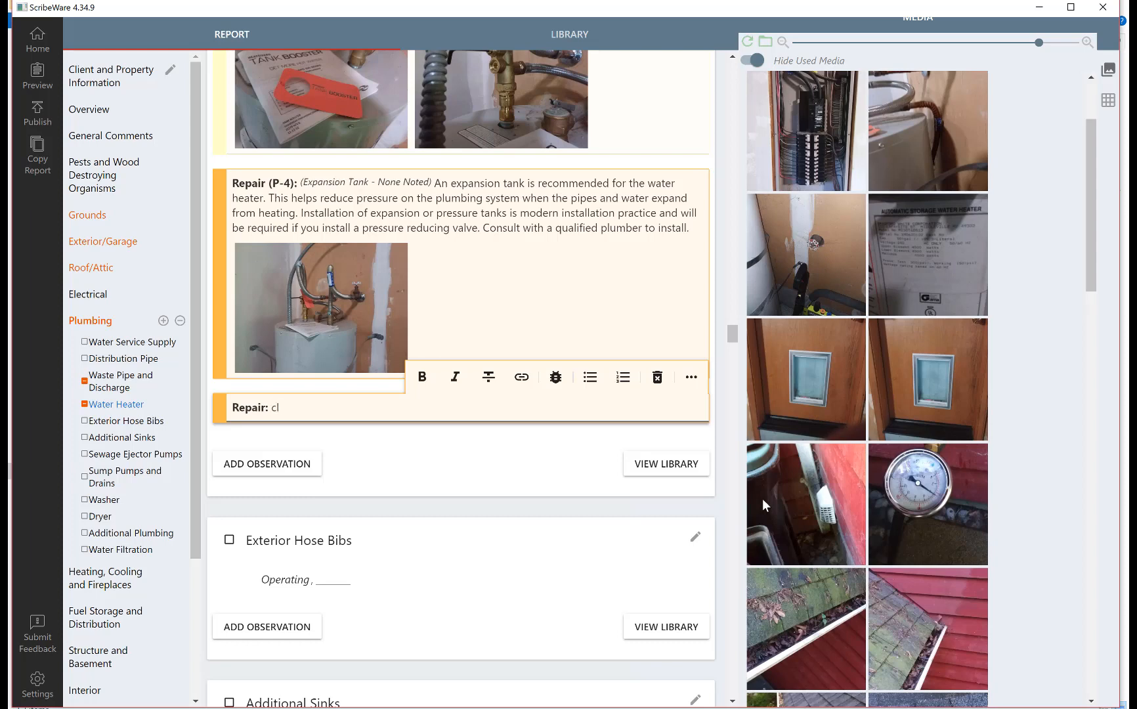
pyautogui.write('se')
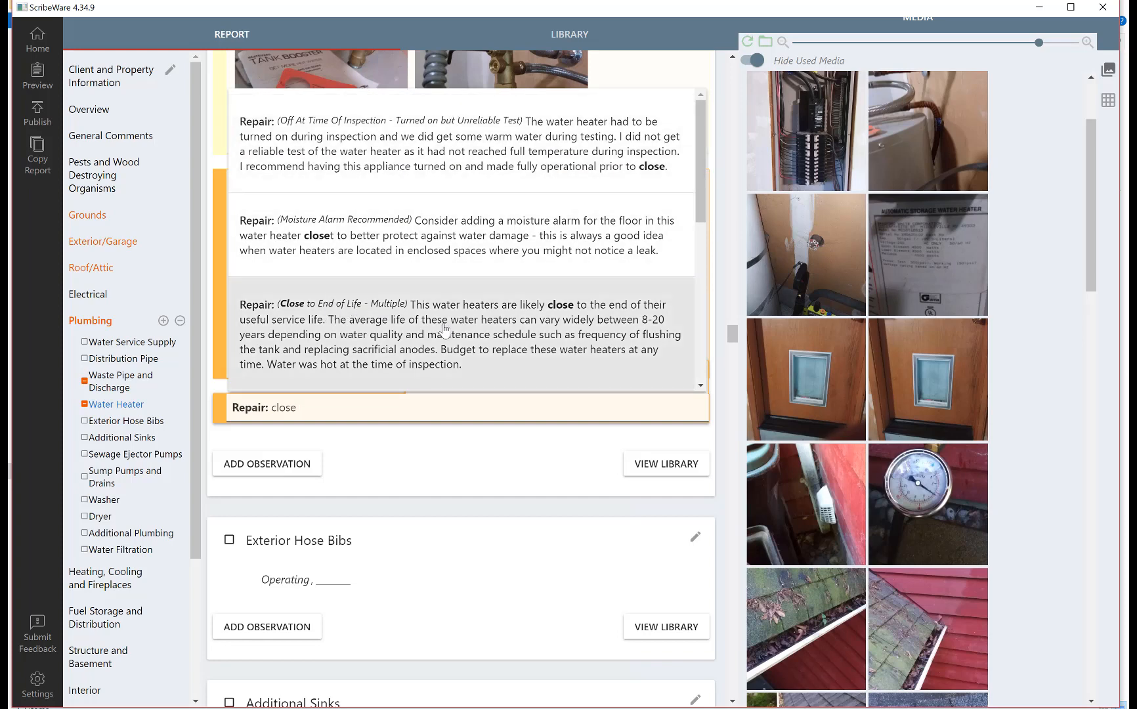
pyautogui.scroll(-6, 293, 326)
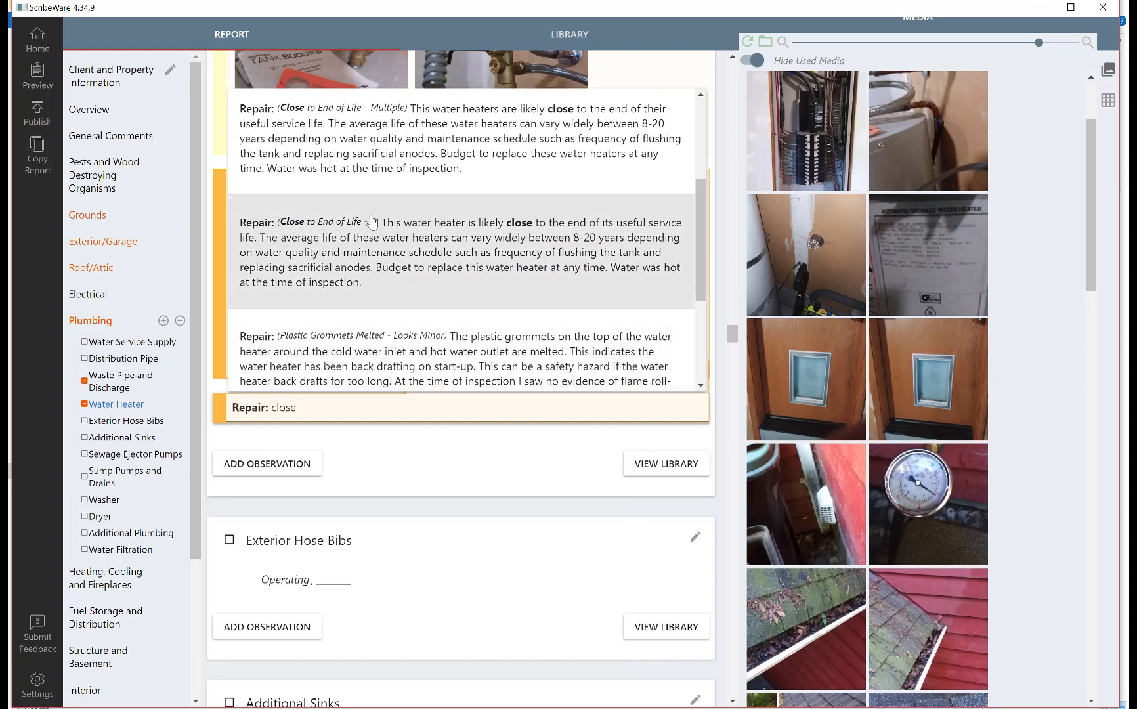
pyautogui.click(486, 248)
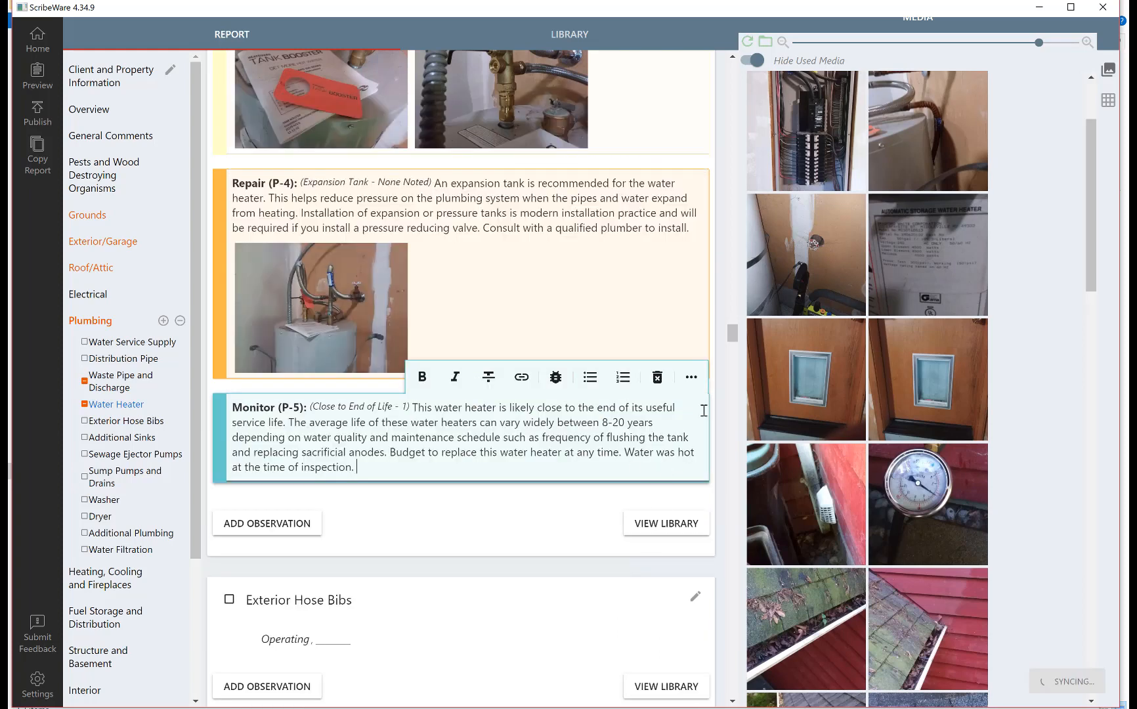
pyautogui.scroll(-3, 428, 483)
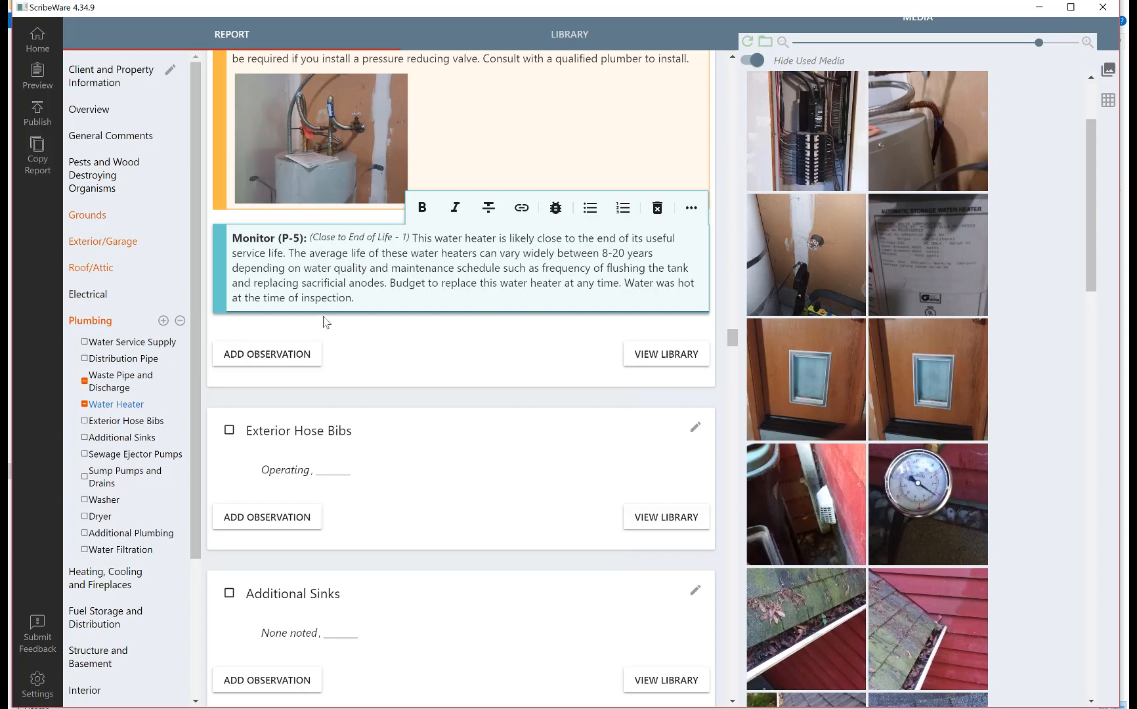
pyautogui.moveTo(932, 258); pyautogui.dragTo(378, 266)
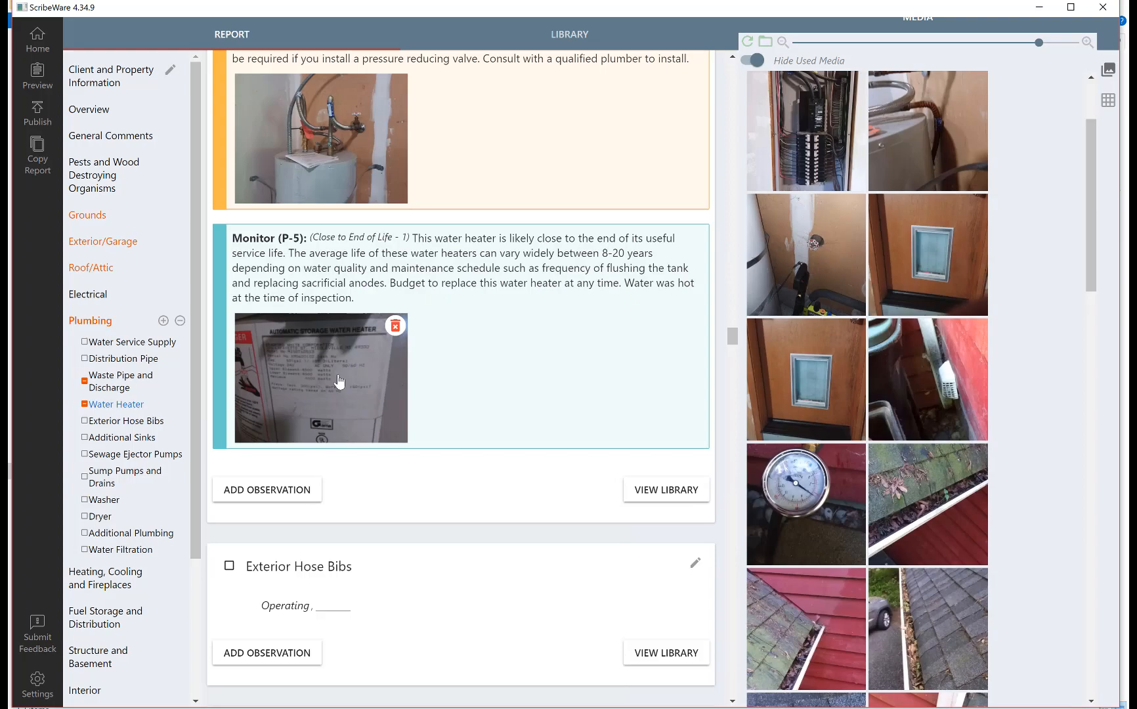
# - Caption the water heater data label photo "This water heater is from 1991" and save it
pyautogui.click(290, 409)
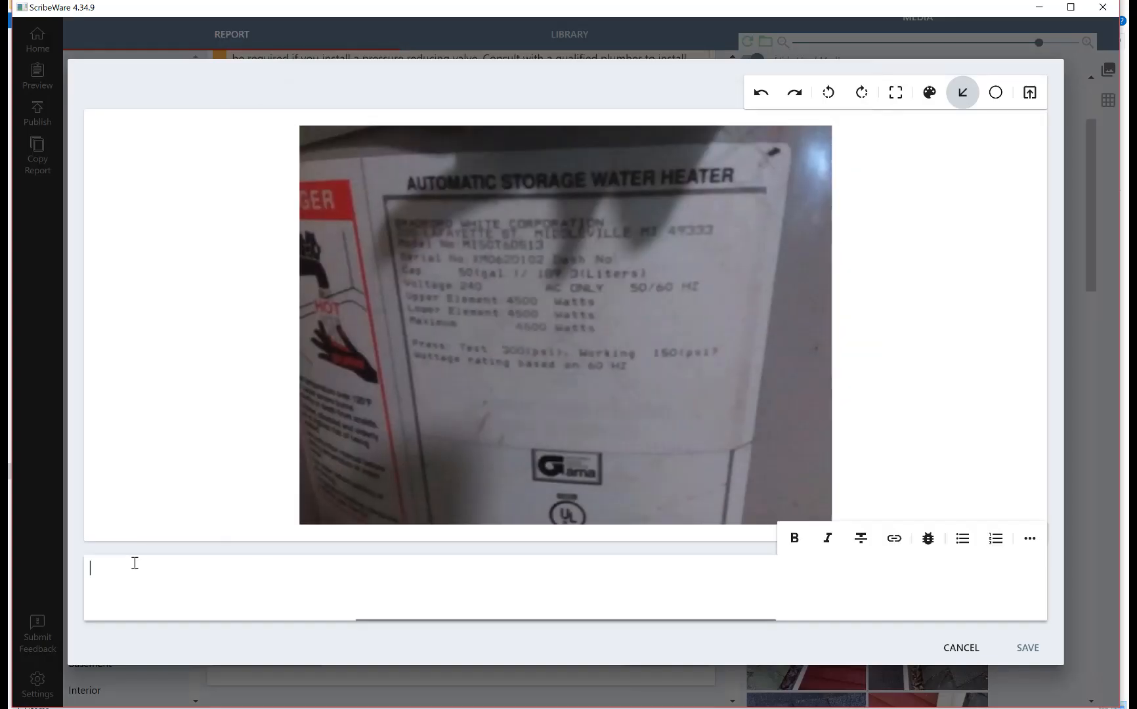
pyautogui.write('This w')
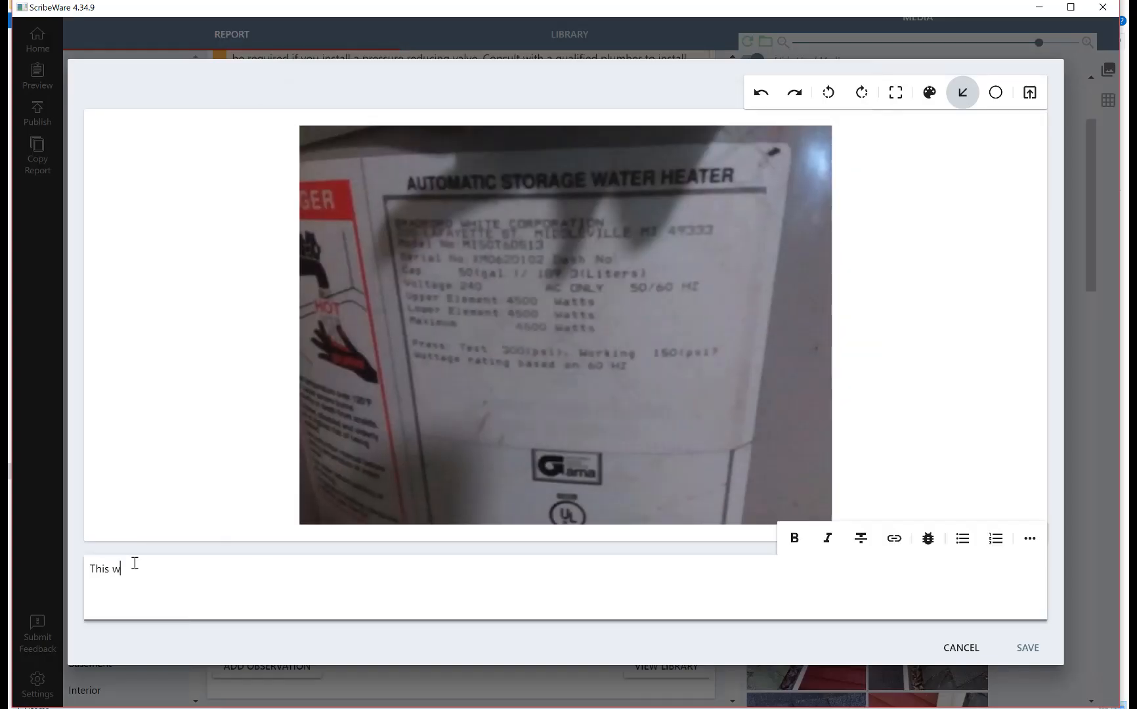
pyautogui.write('ater heater is from 1991')
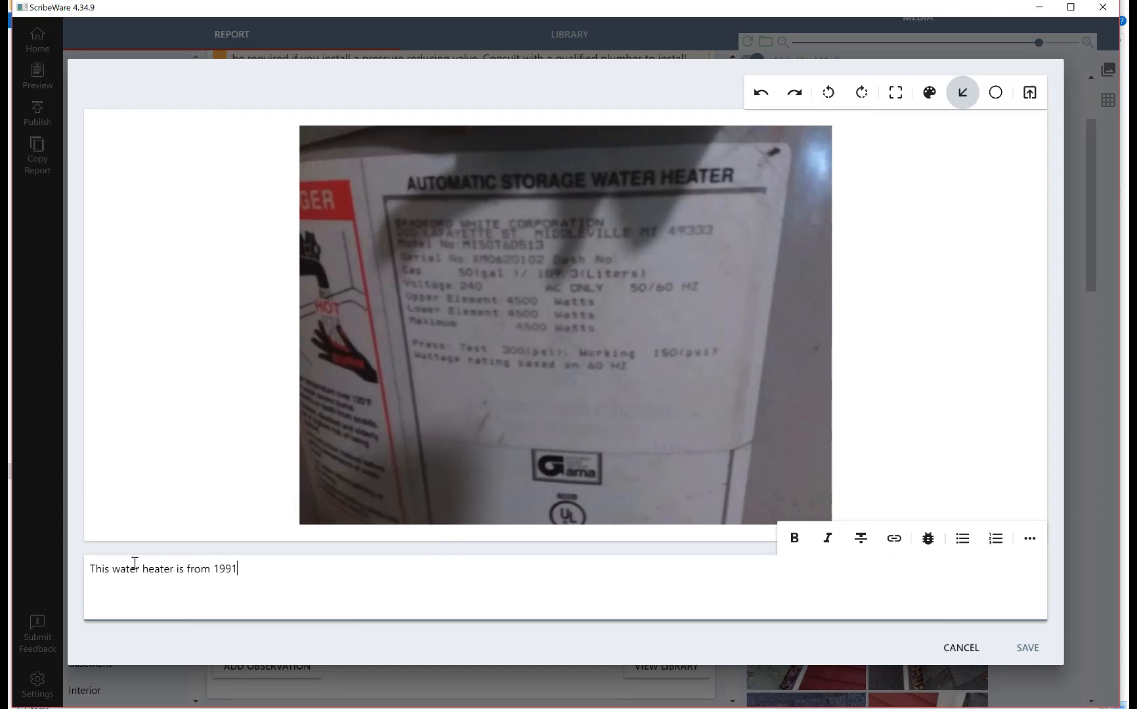
pyautogui.click(1026, 650)
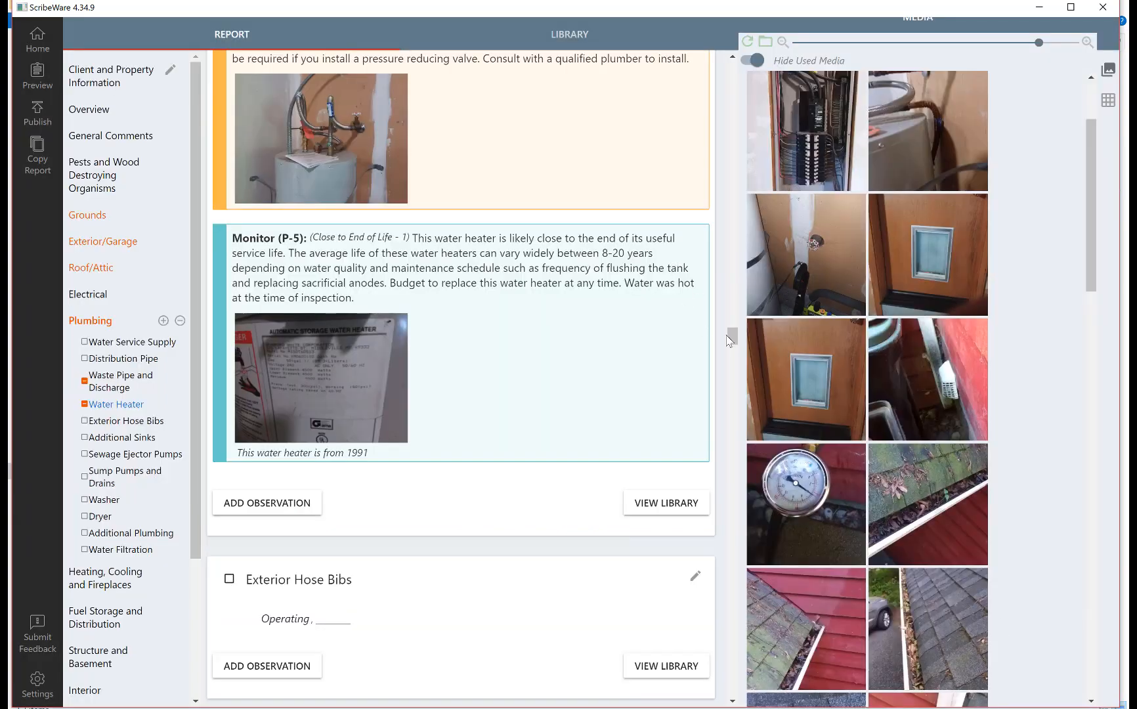
# - Set the Main Water Shut-off Location under Water Service Supply to Garage
pyautogui.moveTo(731, 332); pyautogui.dragTo(734, 290)
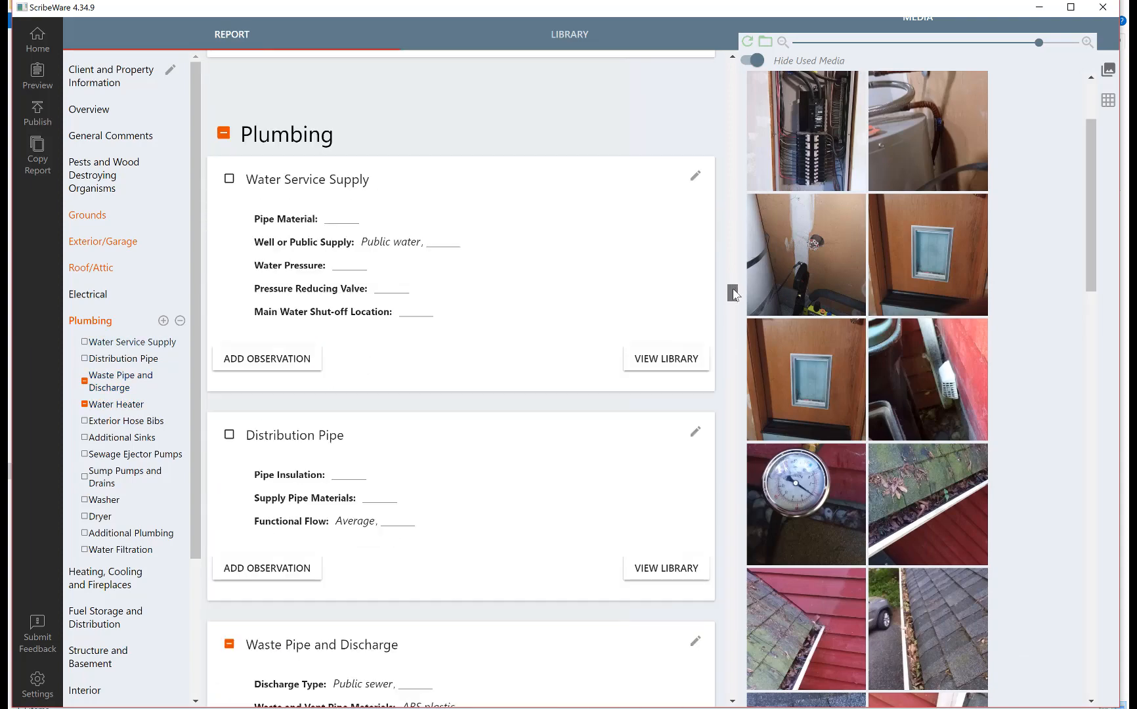
pyautogui.click(416, 311)
pyautogui.click(426, 441)
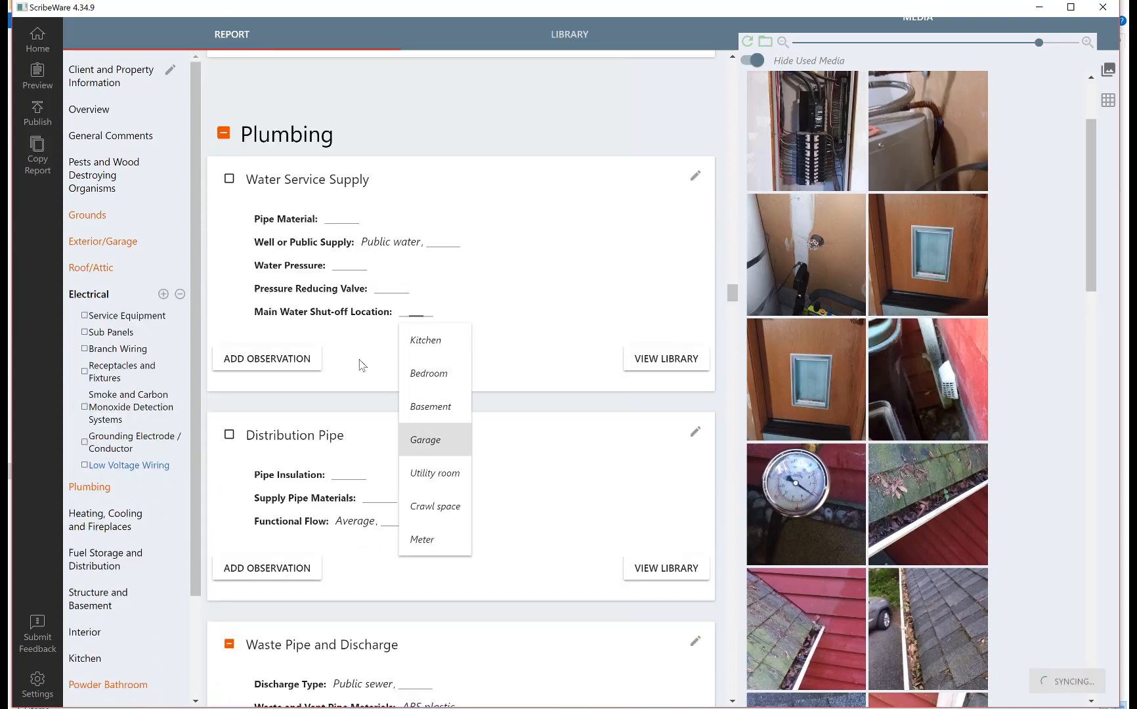
# - Add the library observation "This shows the water pressure tested during inspection." to Water Service Supply and attach the pressure gauge photo
pyautogui.click(288, 361)
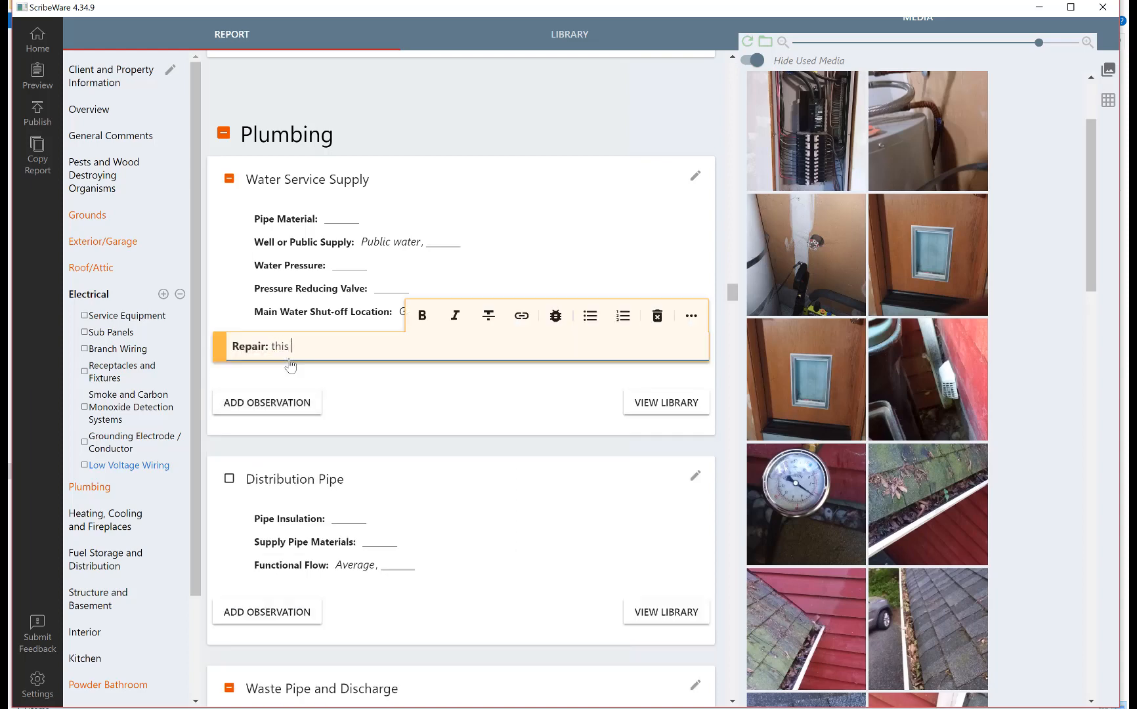
pyautogui.write('this shows')
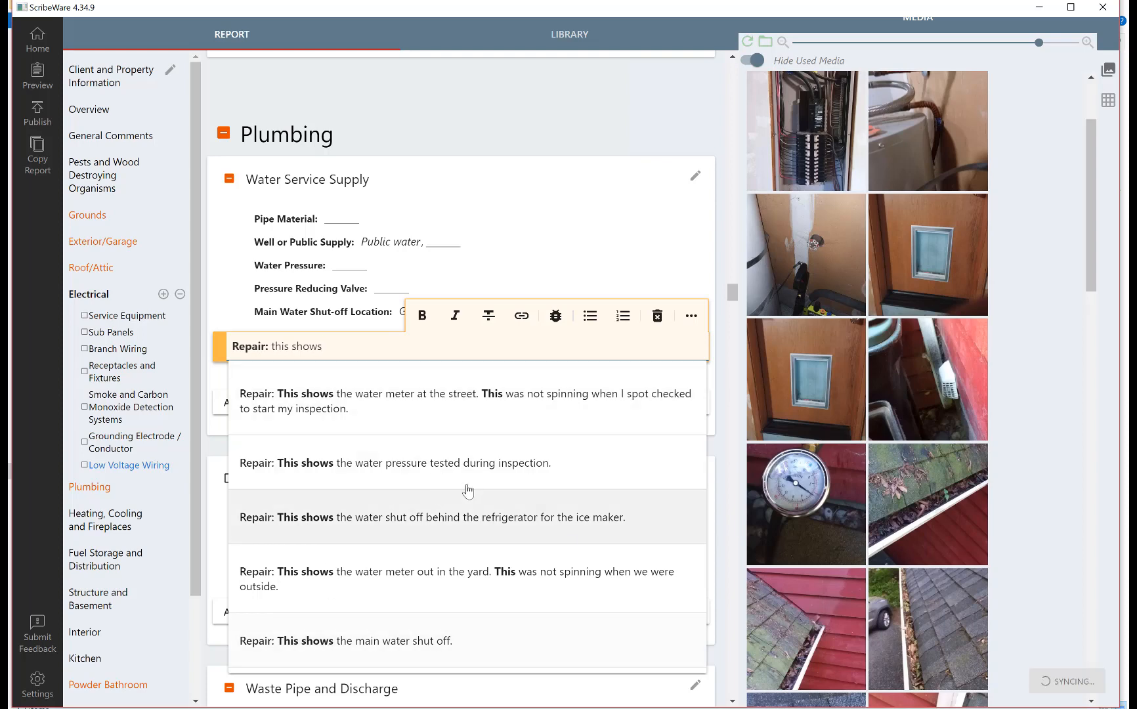
pyautogui.click(433, 464)
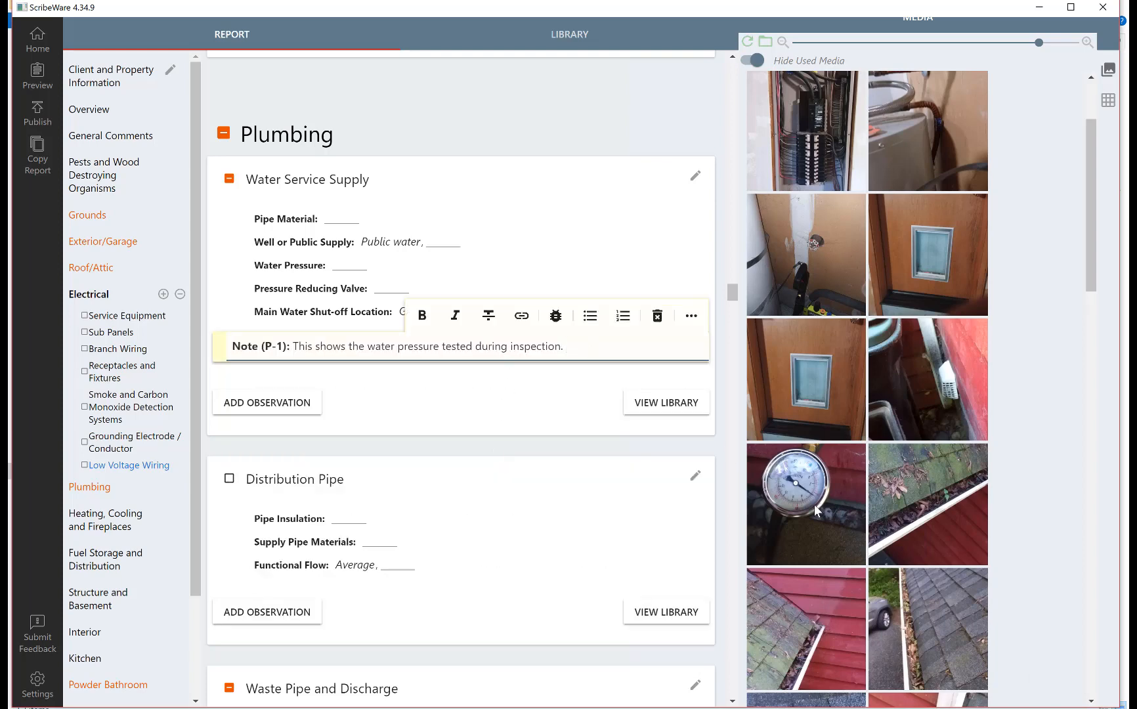
pyautogui.moveTo(818, 510); pyautogui.dragTo(424, 375)
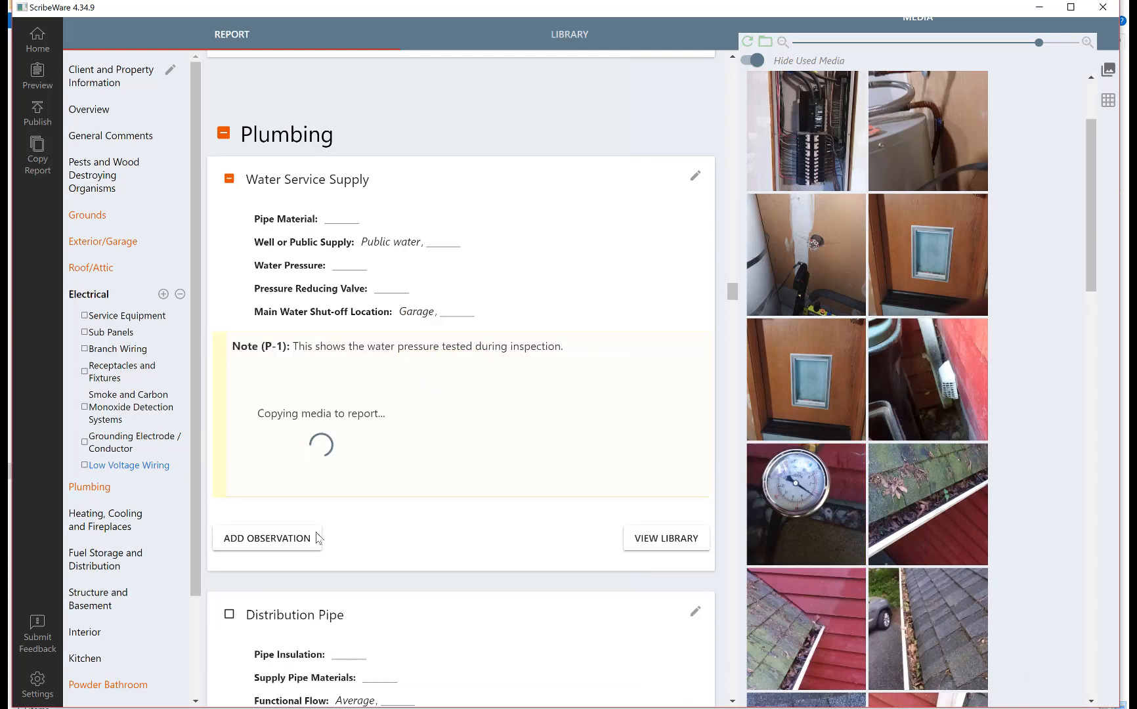
# - Add the library observation "This shows the main water shut off." to Water Service Supply and attach the shut-off valve photo
pyautogui.click(271, 539)
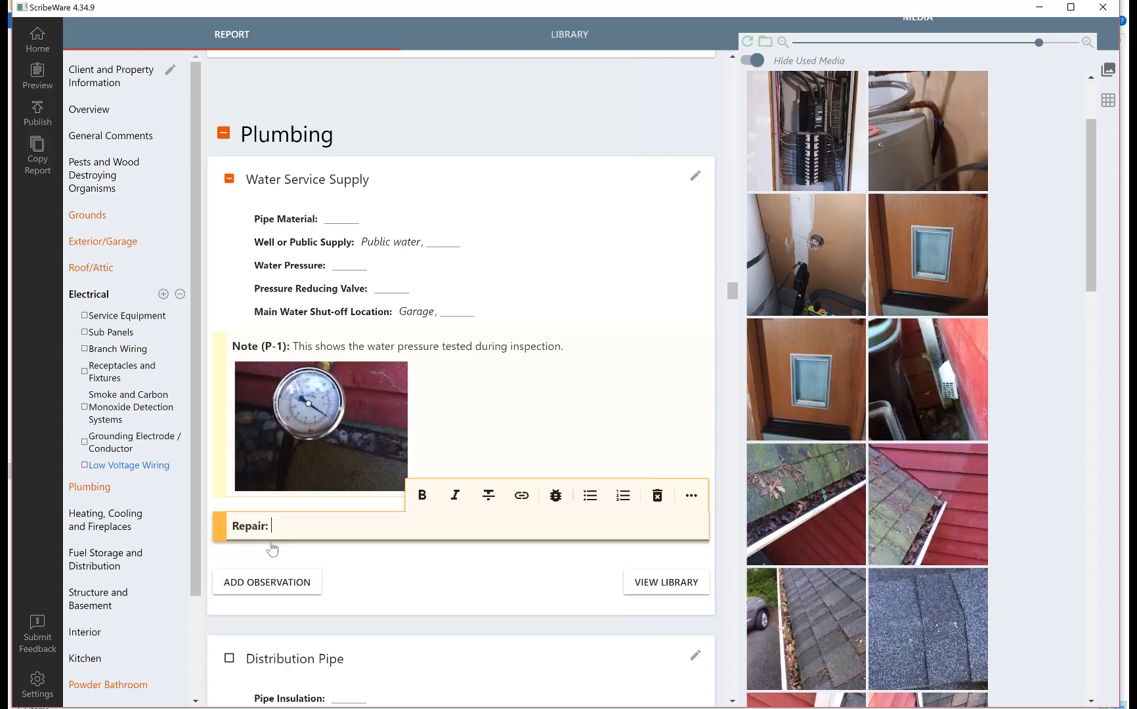
pyautogui.write('this shows')
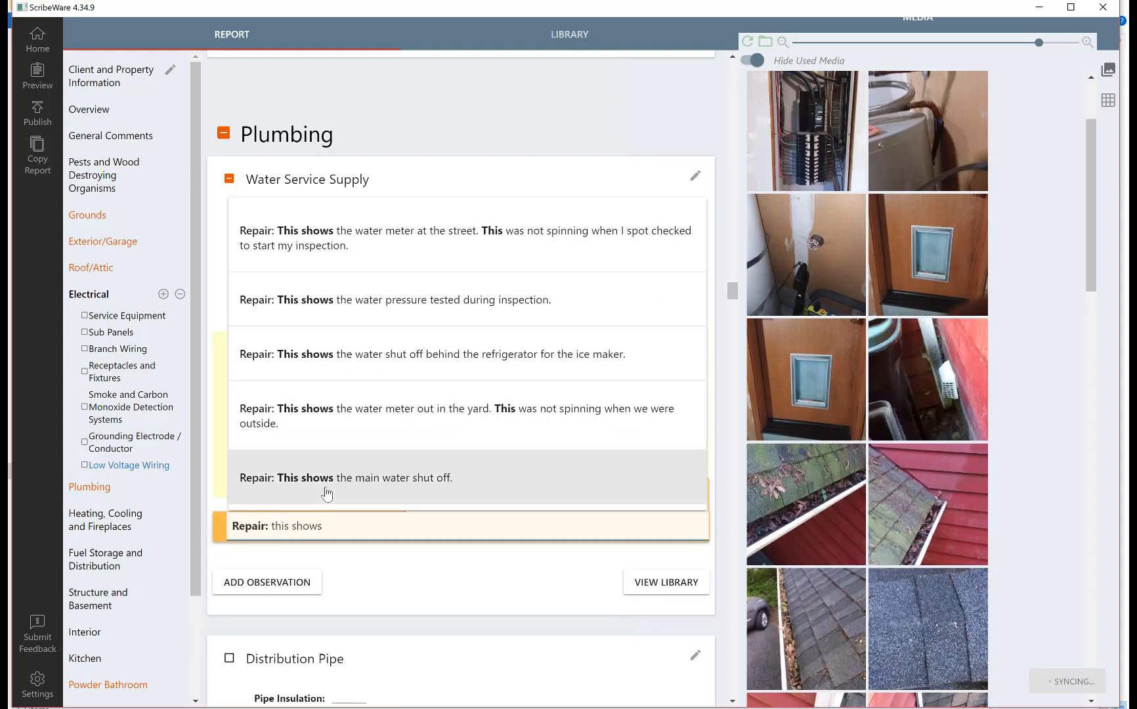
pyautogui.click(327, 494)
pyautogui.moveTo(821, 248); pyautogui.dragTo(466, 525)
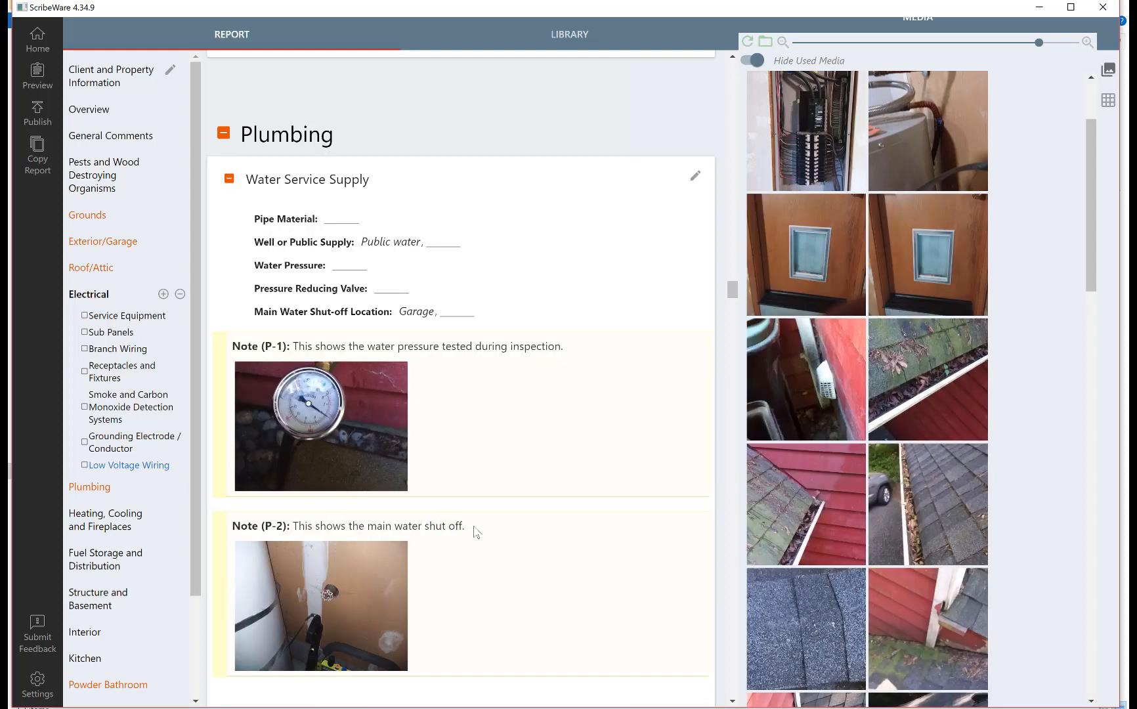
# - Extend the main water shut off note to read "This shows the main water shut off in the garage."
pyautogui.scroll(-3, 473, 526)
pyautogui.scroll(-1, 472, 472)
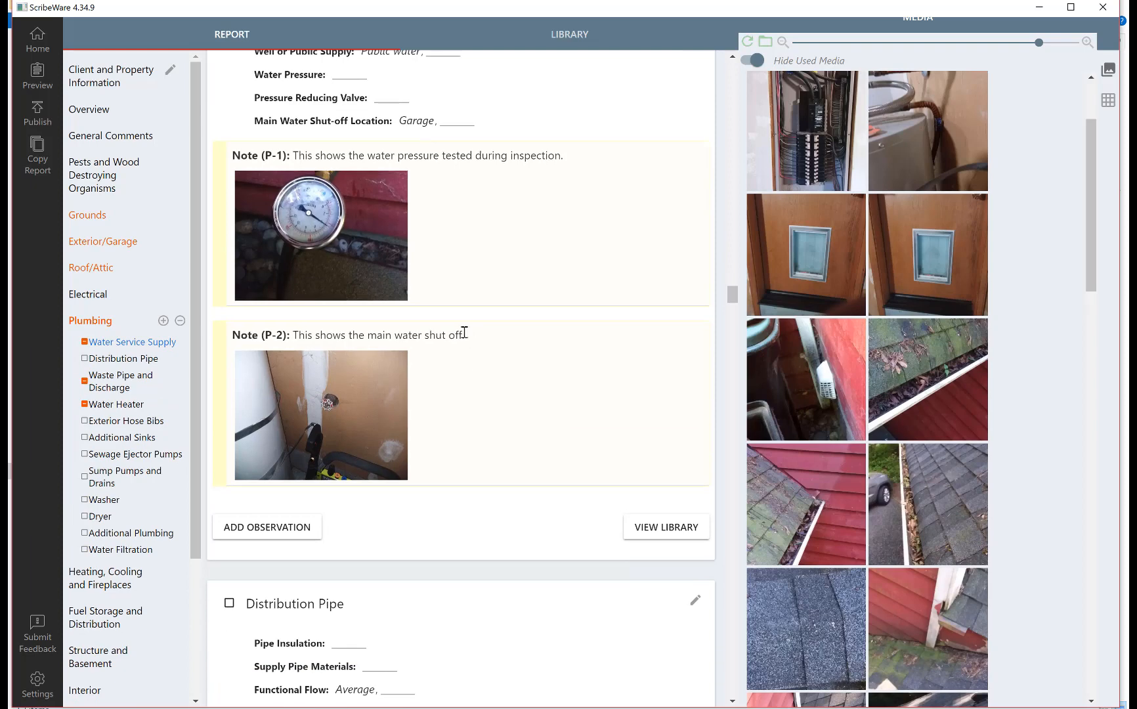
pyautogui.click(464, 338)
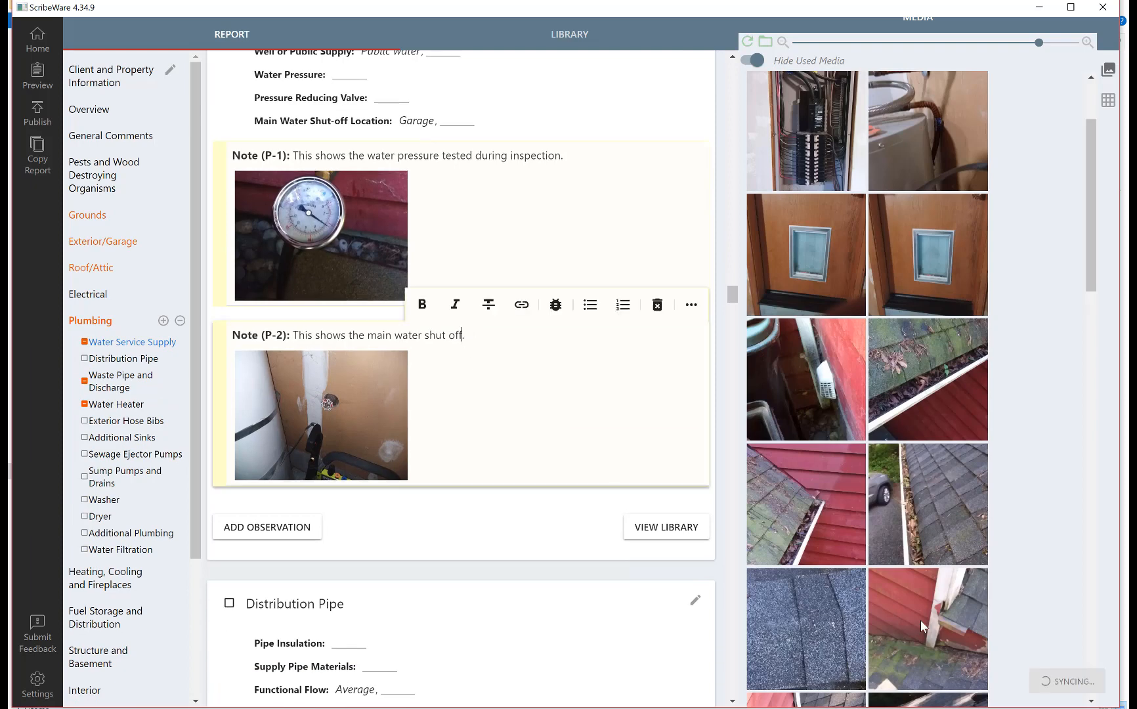
pyautogui.write('.')
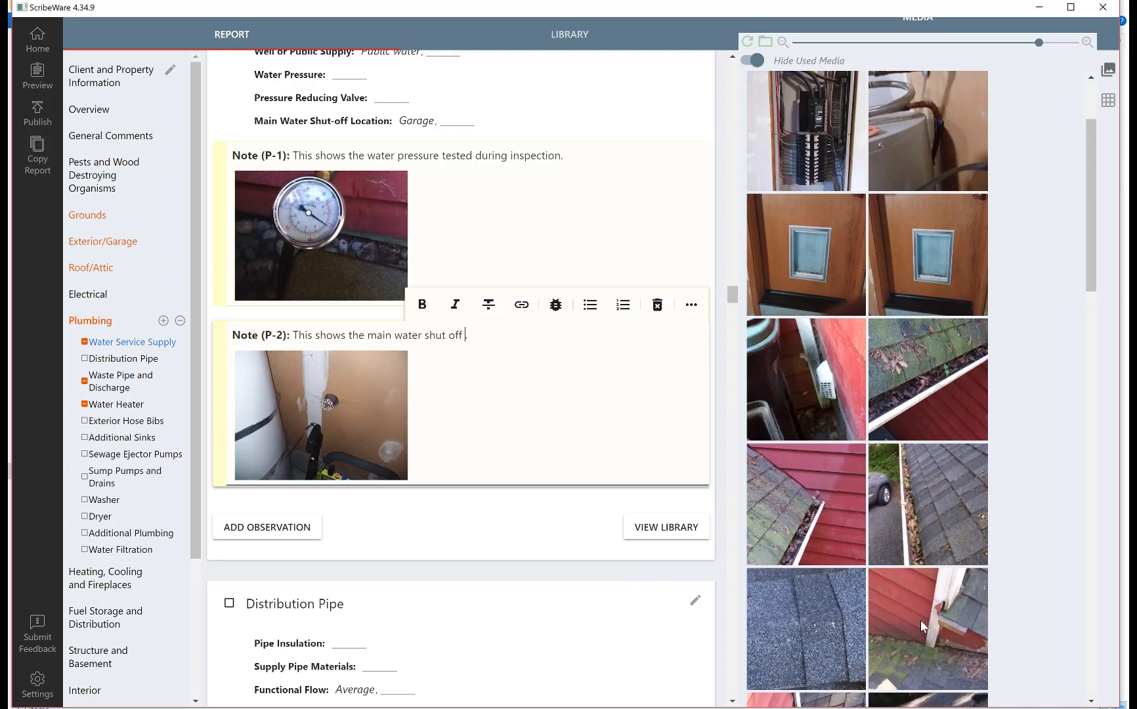
pyautogui.write('in the garage')
# - Append "I tested this at the west hose bib." to the water pressure note
pyautogui.click(577, 160)
pyautogui.write('I tes')
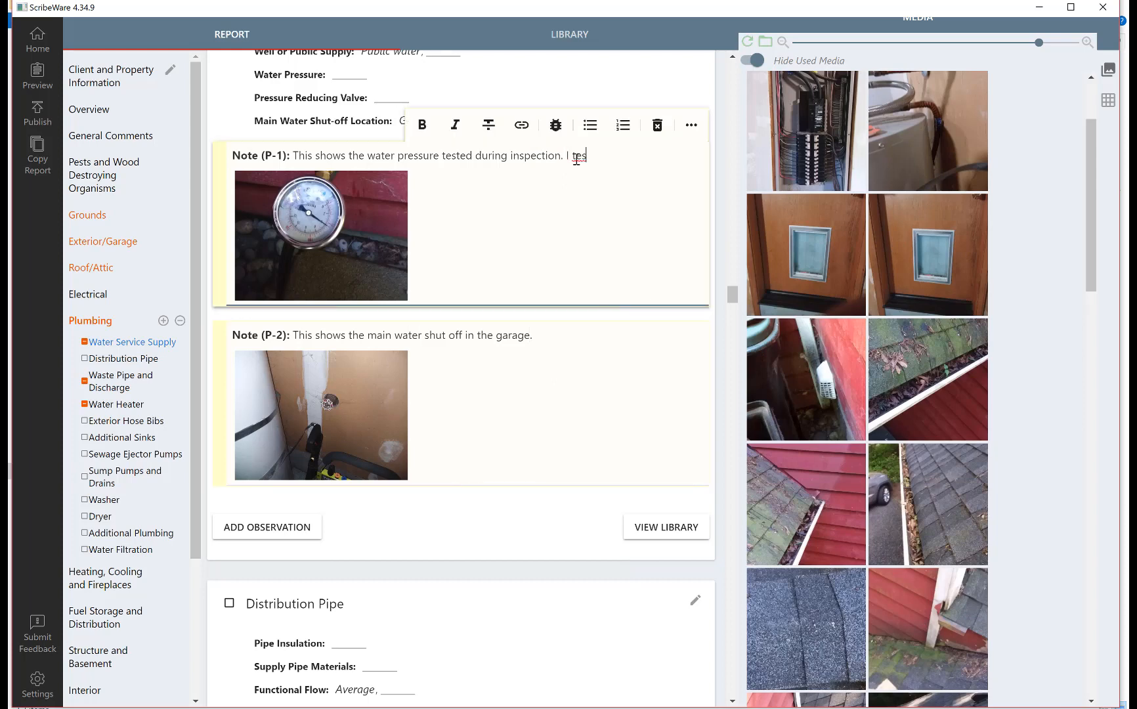
pyautogui.write('te dthis at the west w')
pyautogui.write('ose bib.')
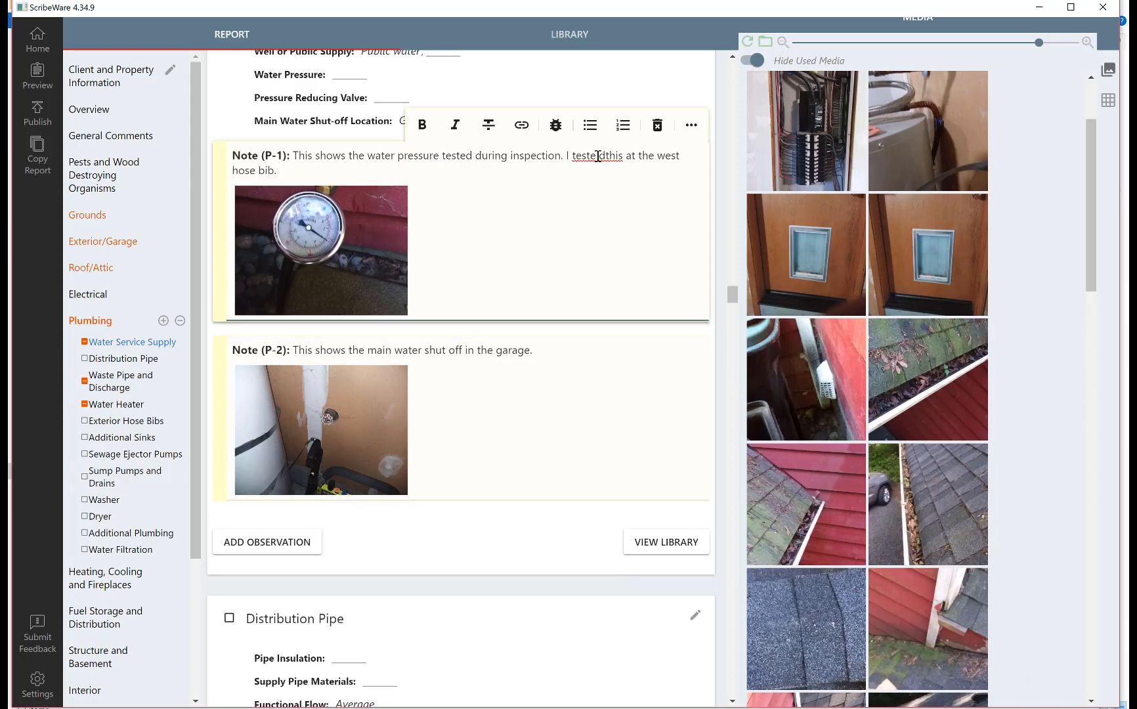
pyautogui.press('BackSpace')
pyautogui.press('Right')
# - Set the Water Service Supply's Pressure Reducing Valve to "None noted" and its Water Pressure to 55 PSI
pyautogui.click(384, 96)
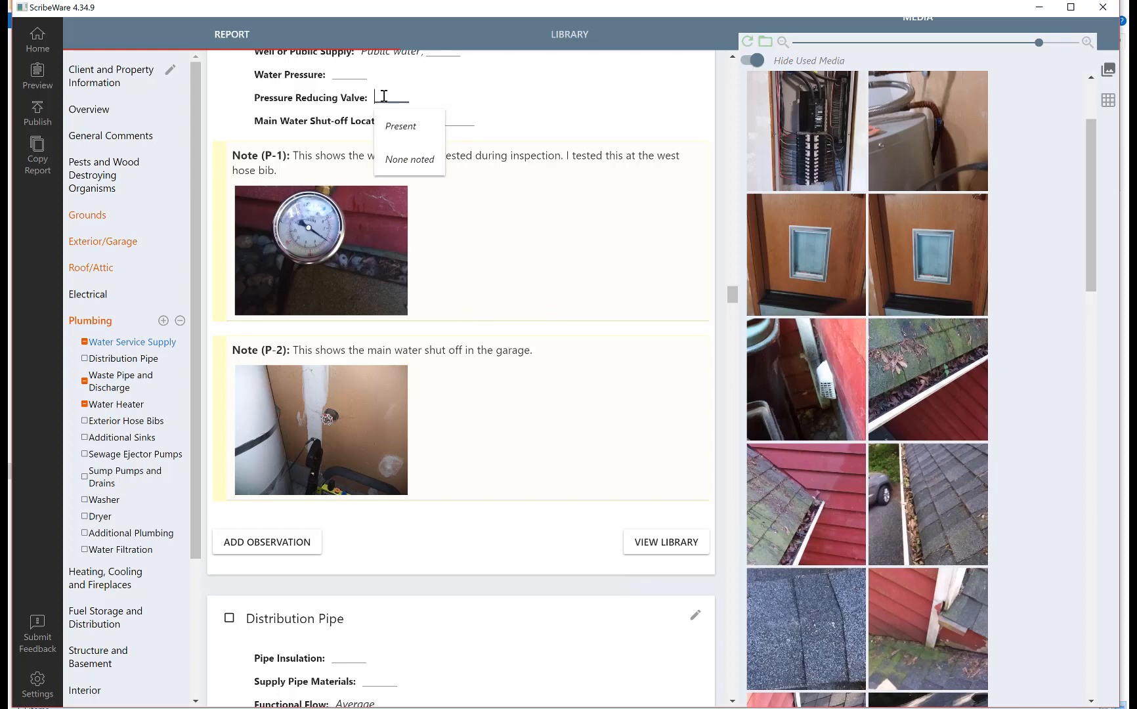
pyautogui.click(397, 159)
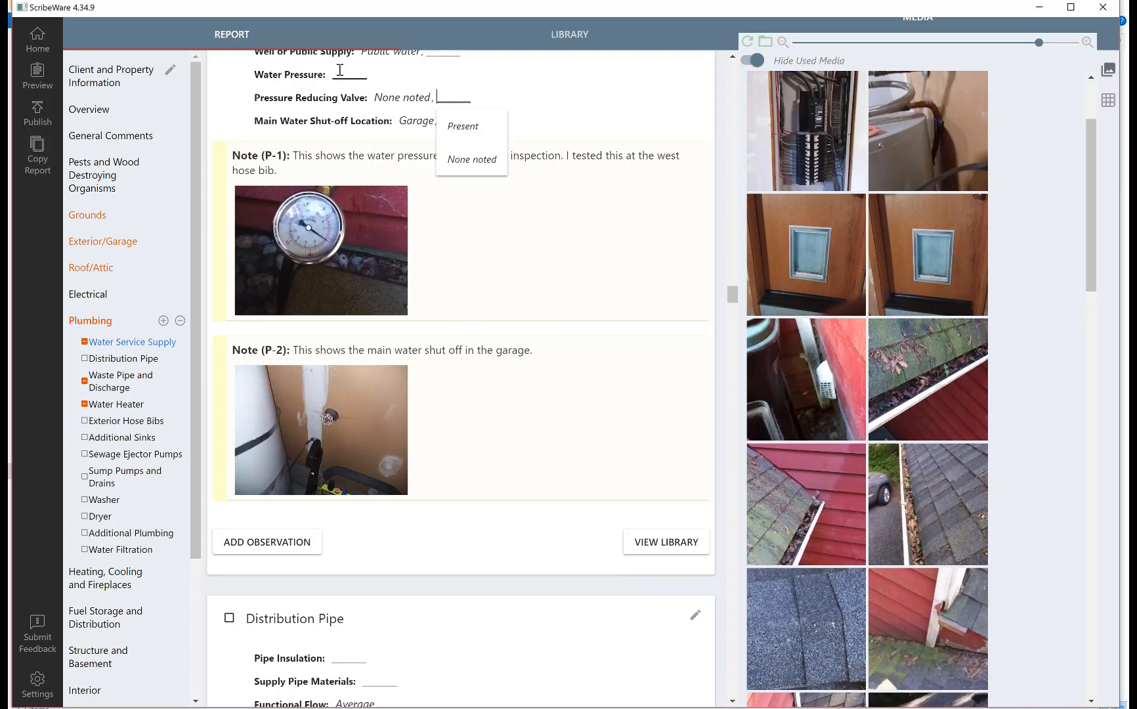
pyautogui.click(339, 71)
pyautogui.write('55')
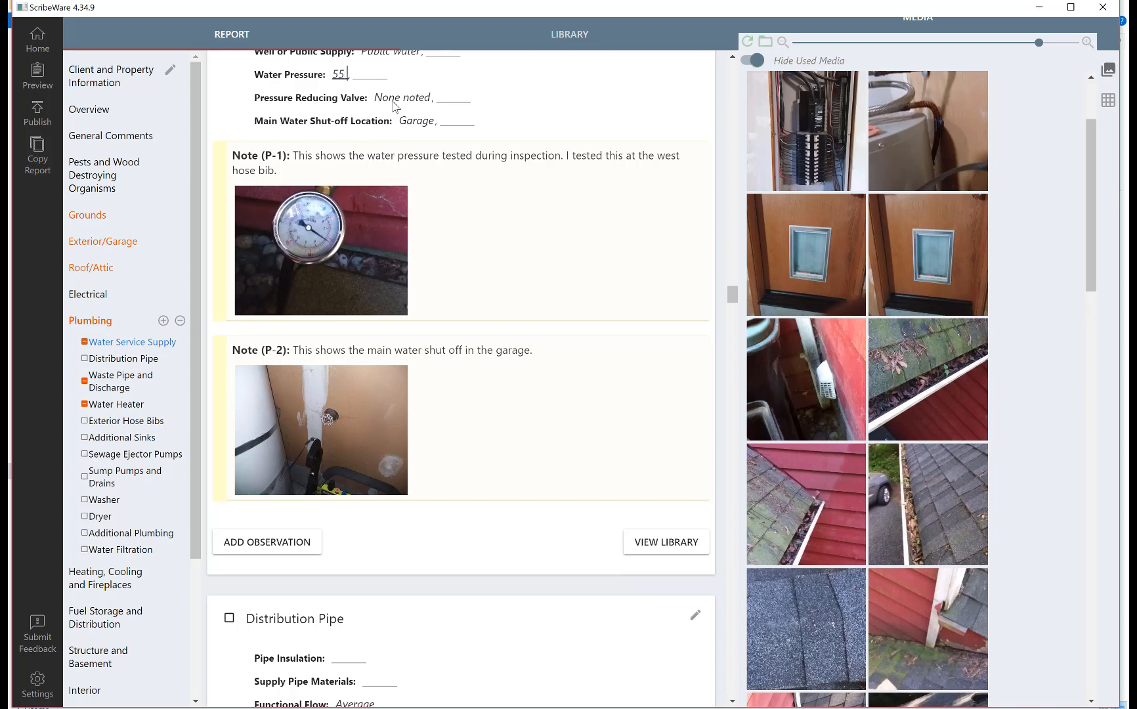
pyautogui.write(' PSI')
pyautogui.scroll(1, 733, 298)
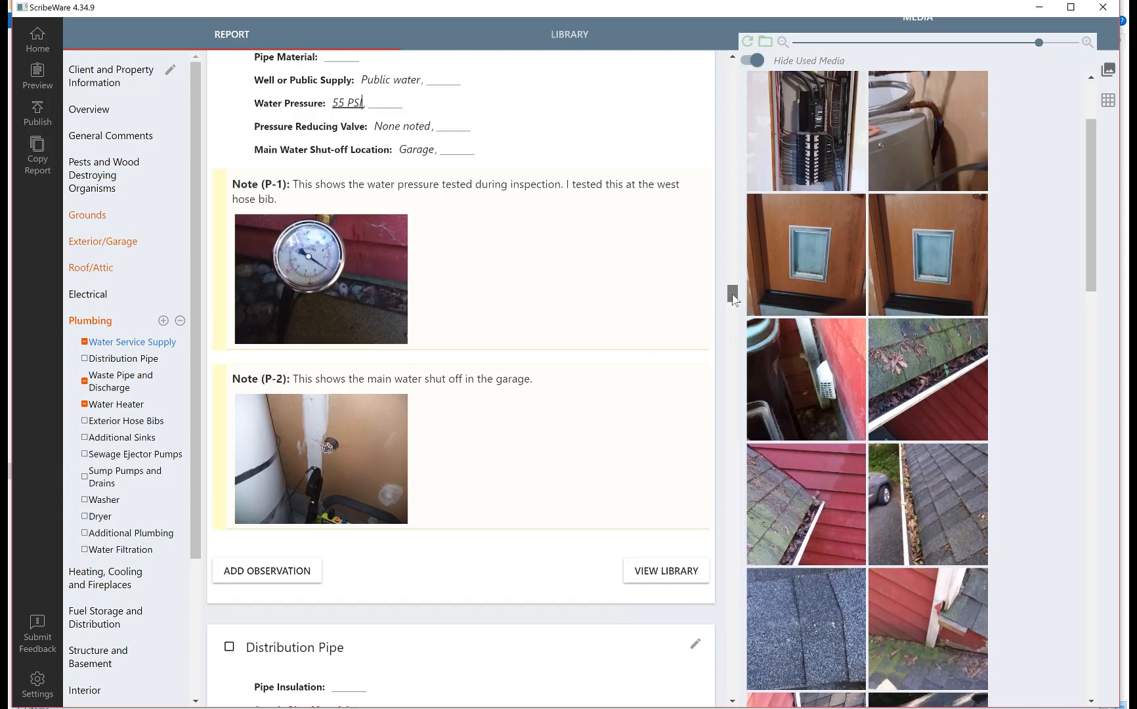
# - Add a Garage repair observation, using "pet door" to find "Fire Door - Damaged By Pet Door", and attach a pet door photo
pyautogui.click(94, 244)
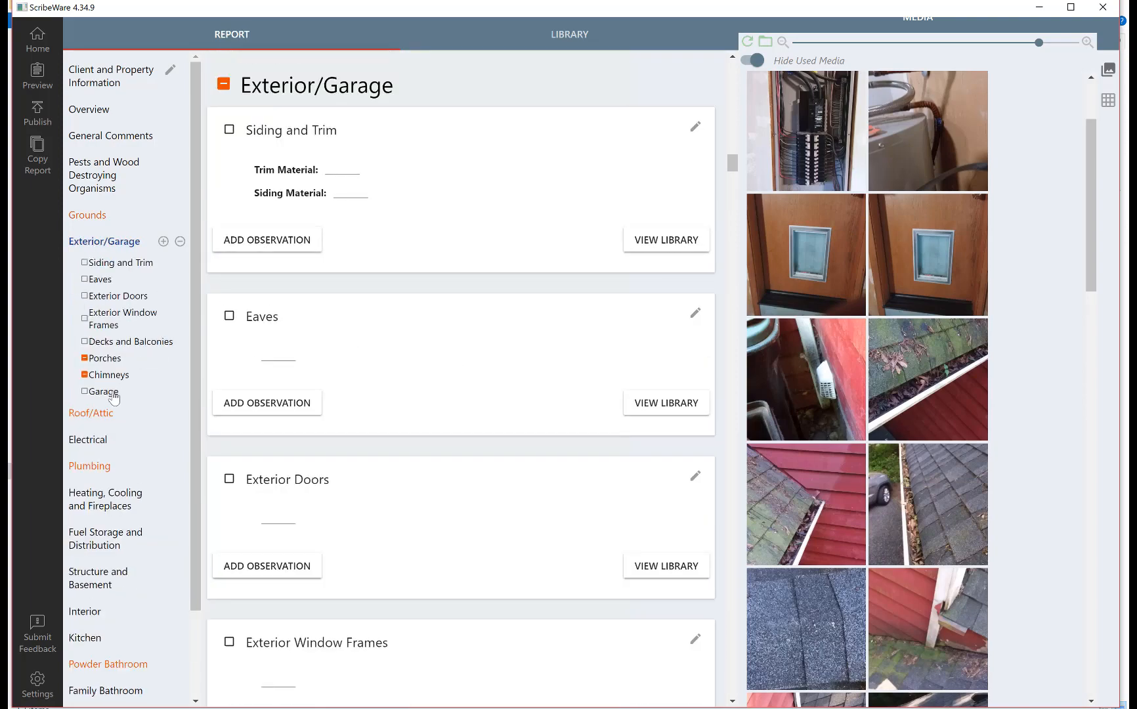
pyautogui.click(111, 393)
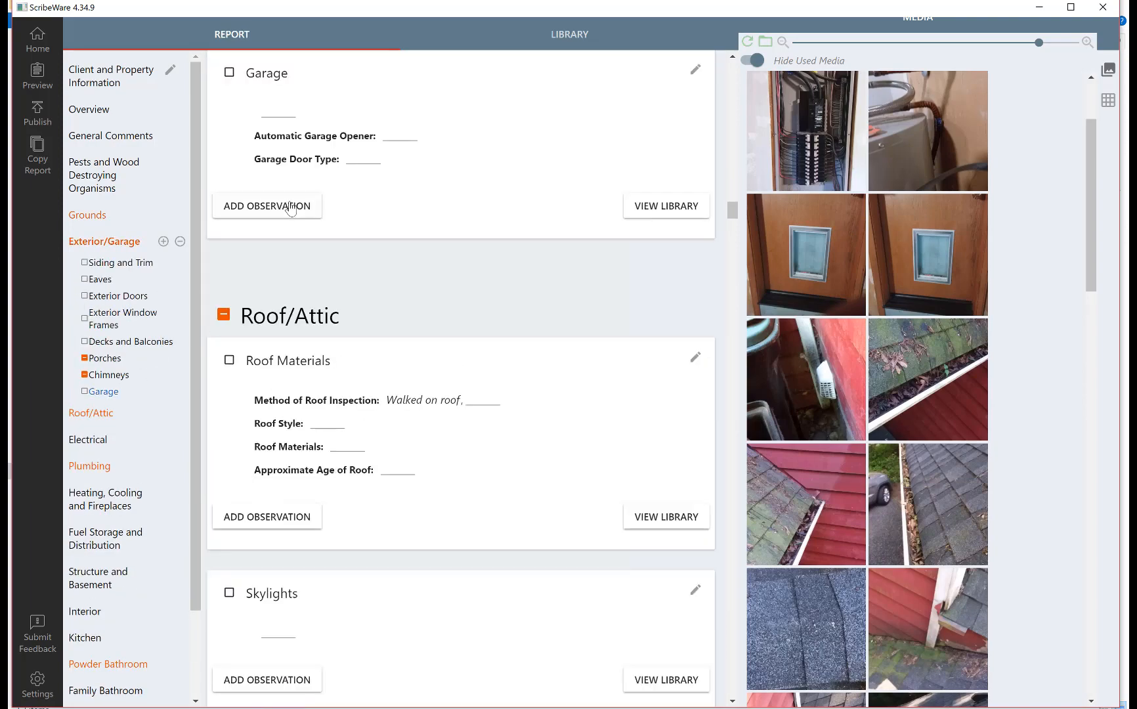
pyautogui.click(291, 207)
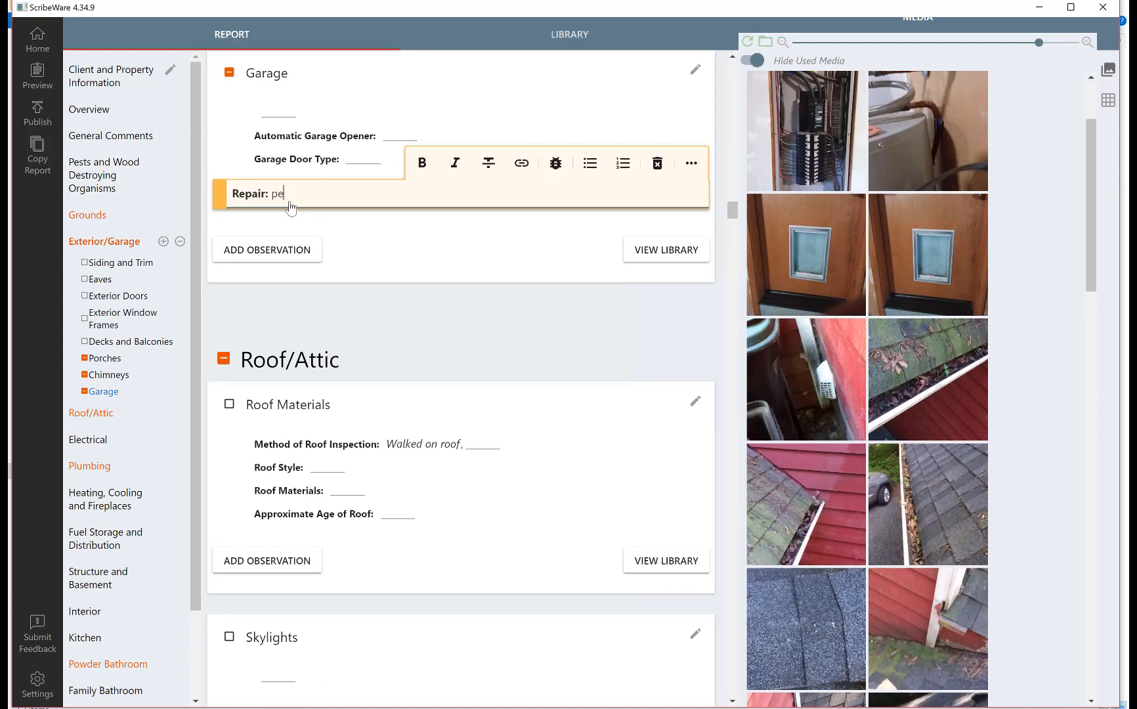
pyautogui.write('pet door')
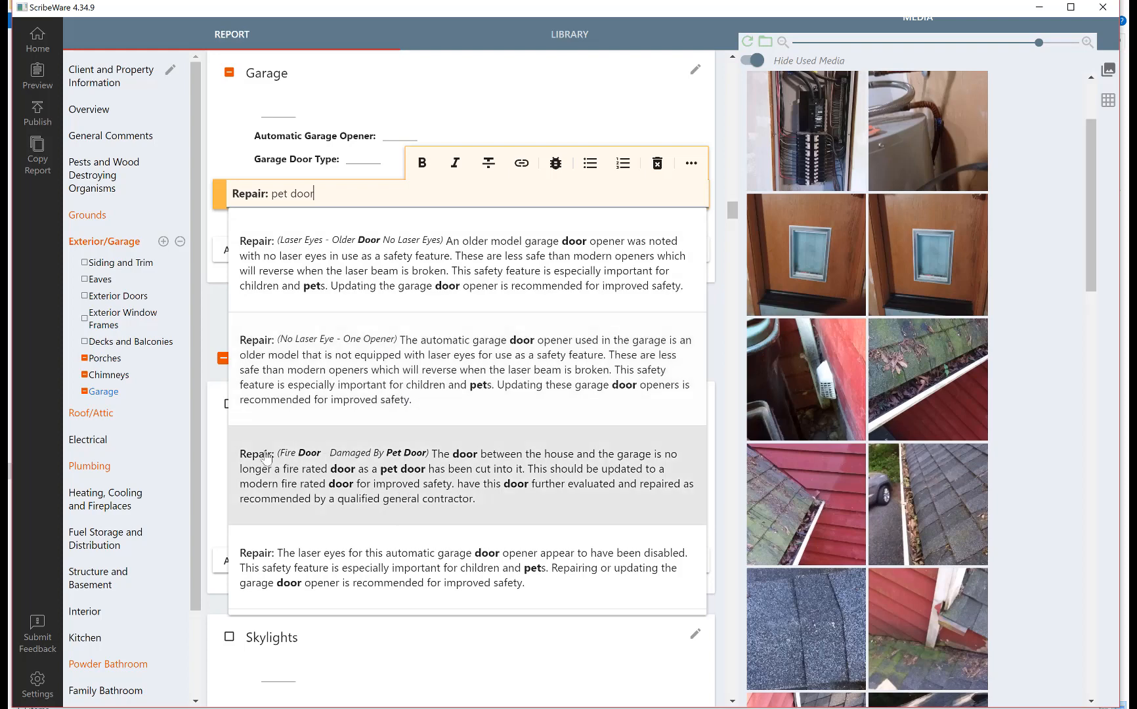
pyautogui.click(431, 483)
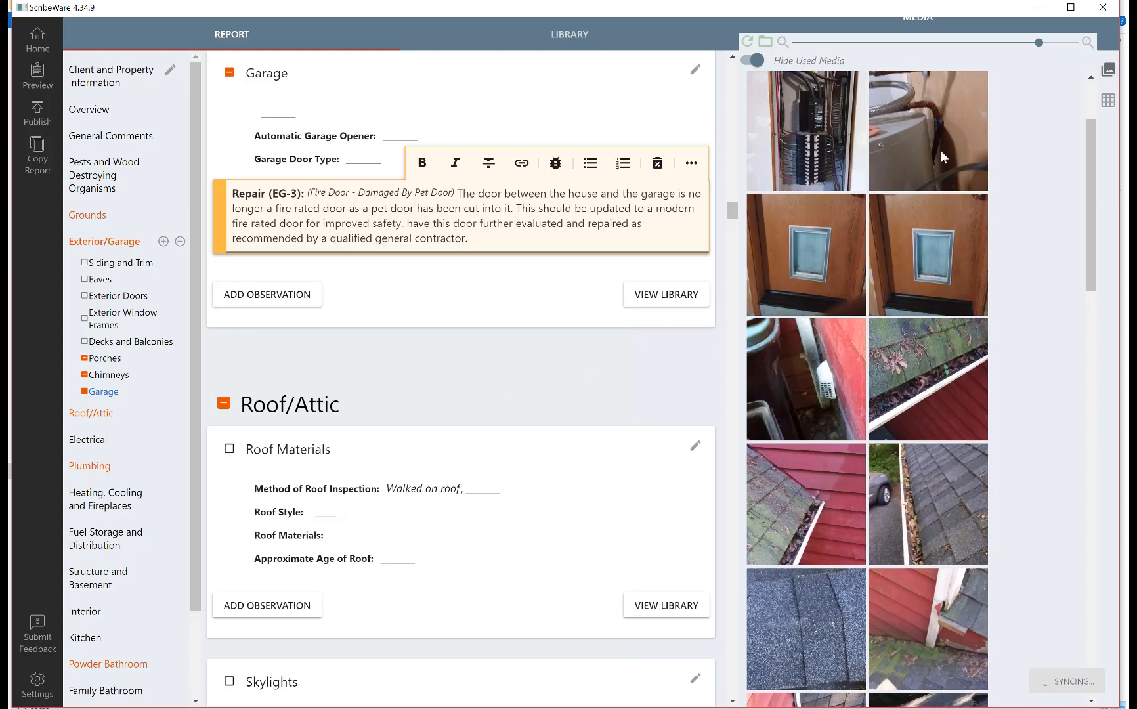
pyautogui.moveTo(931, 264); pyautogui.dragTo(430, 242)
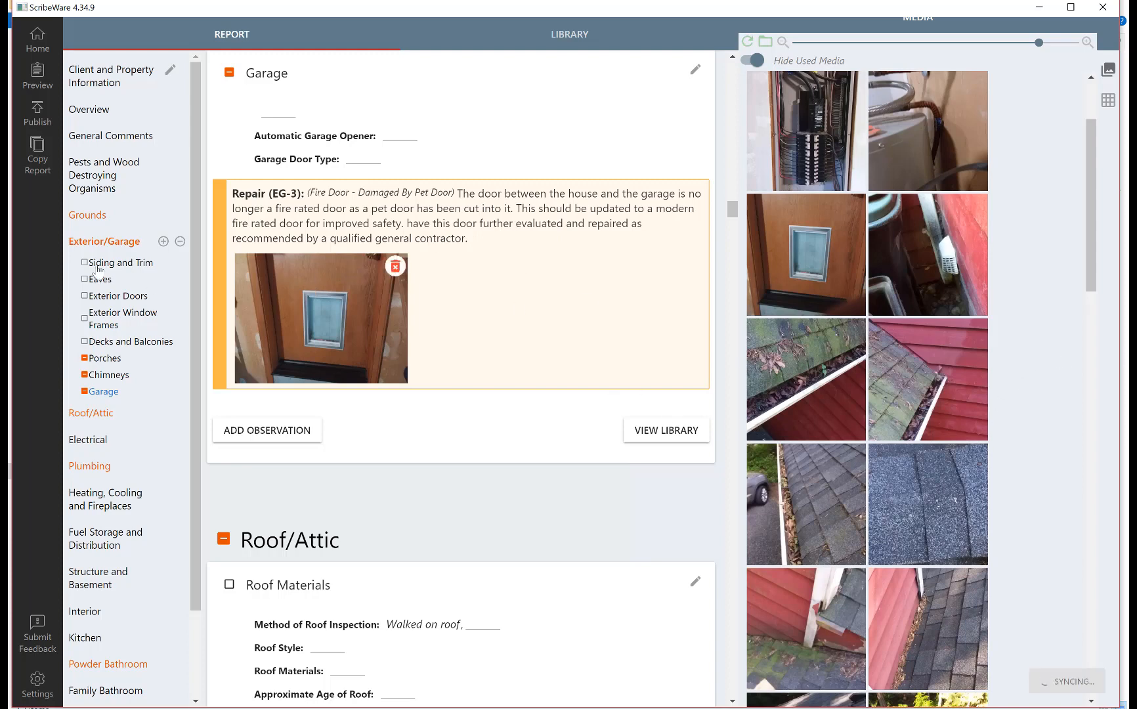
# - Attach the three photos of debris-filled gutters to the Basic Cleaning Note repair under Gutters and Downspouts
pyautogui.click(95, 418)
pyautogui.scroll(-3, 394, 433)
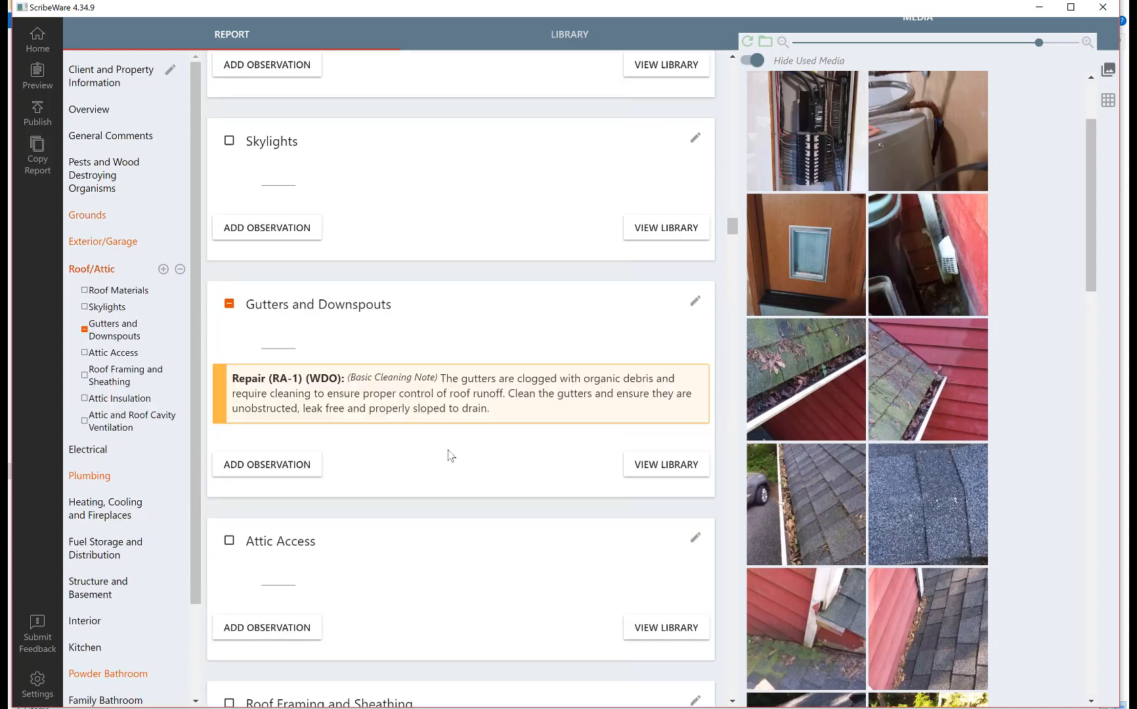
pyautogui.scroll(-3, 459, 407)
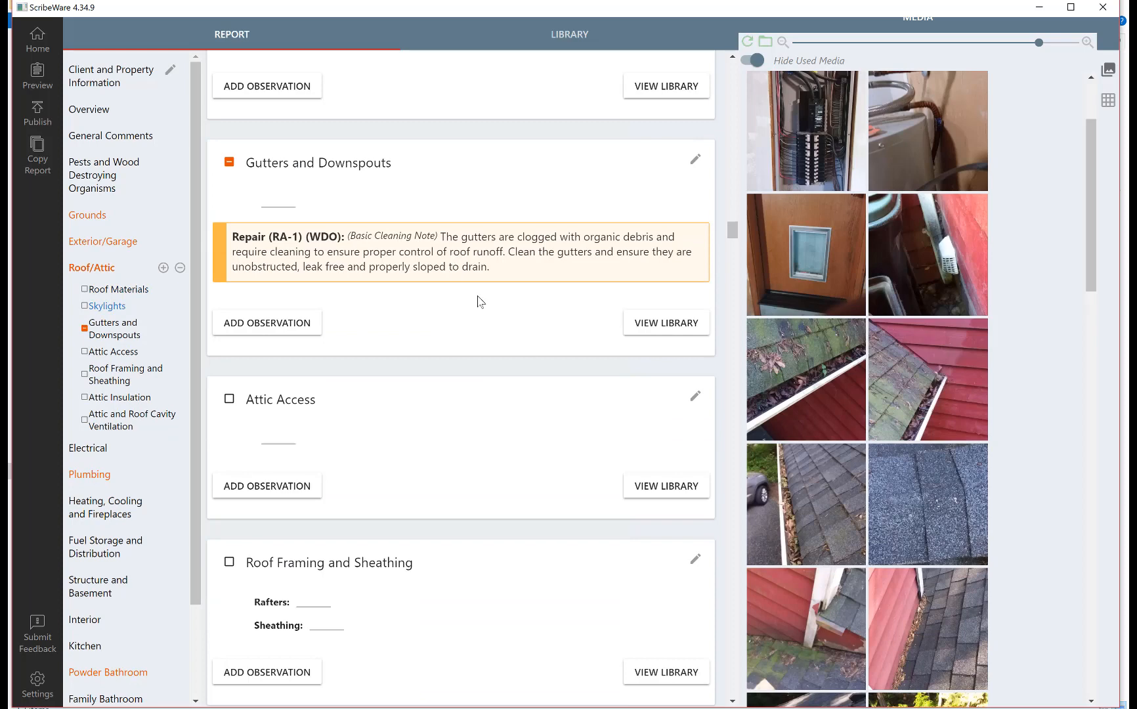
pyautogui.click(830, 391)
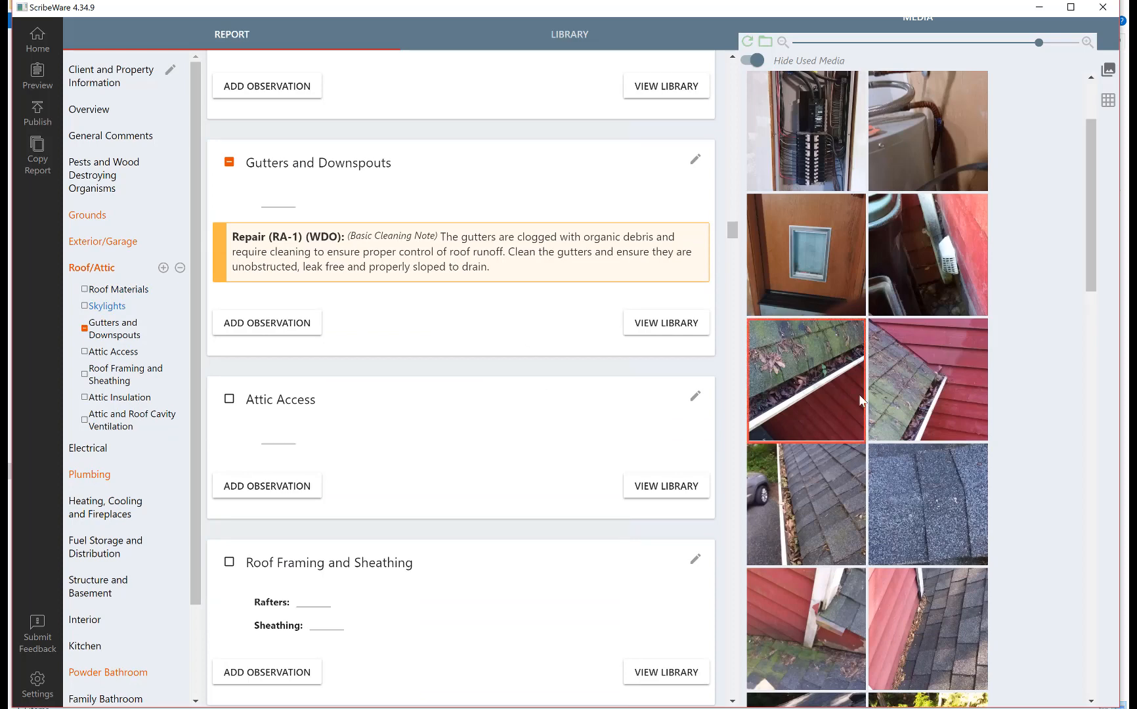
pyautogui.click(926, 404)
pyautogui.click(819, 518)
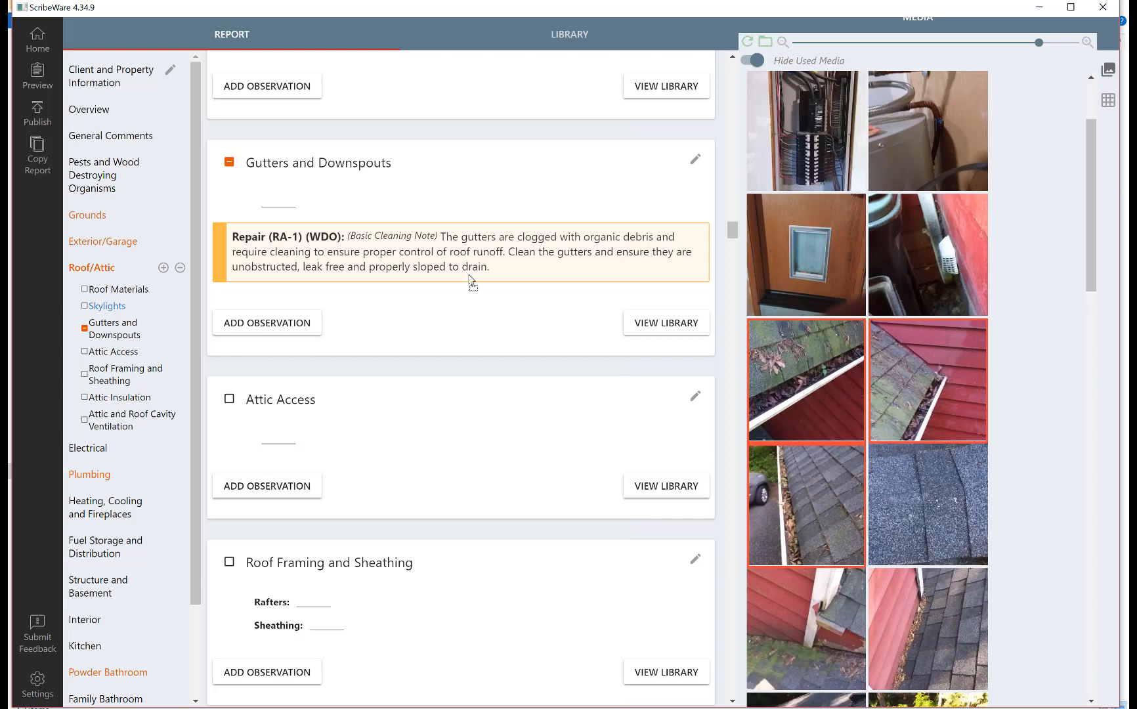
pyautogui.moveTo(473, 282); pyautogui.dragTo(346, 229)
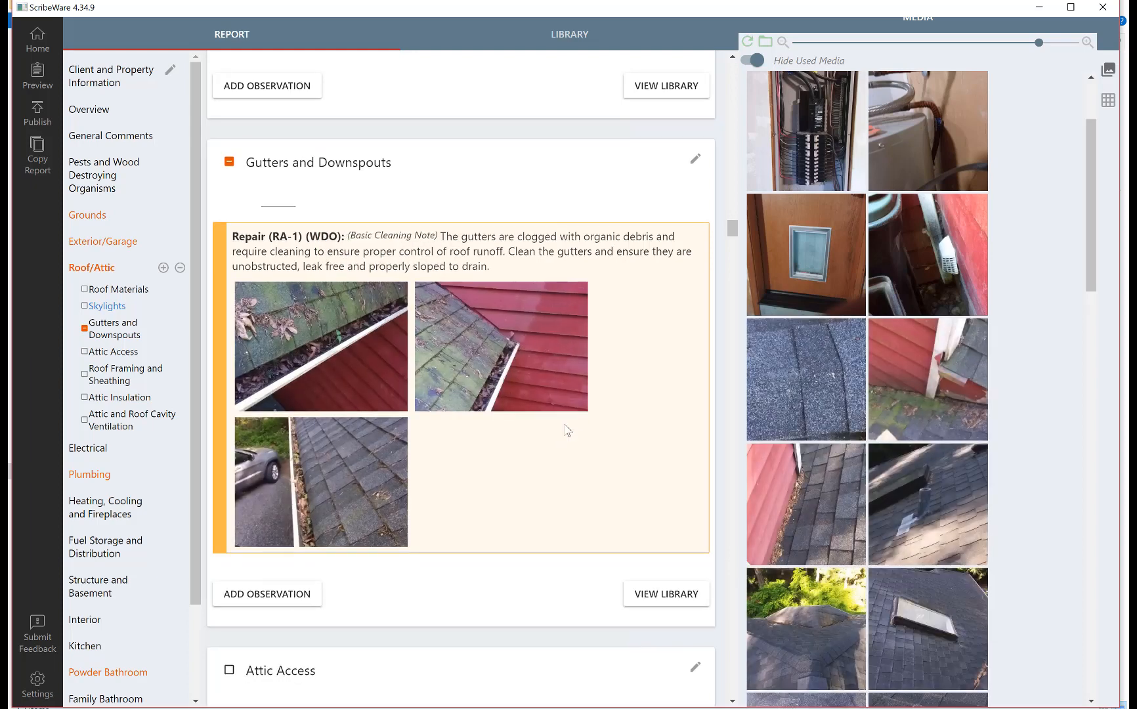
# - Add a Siding and Trim repair observation, using "loca" to find the localized paint failure note, and attach the peeling siding photo
pyautogui.scroll(-2, 565, 427)
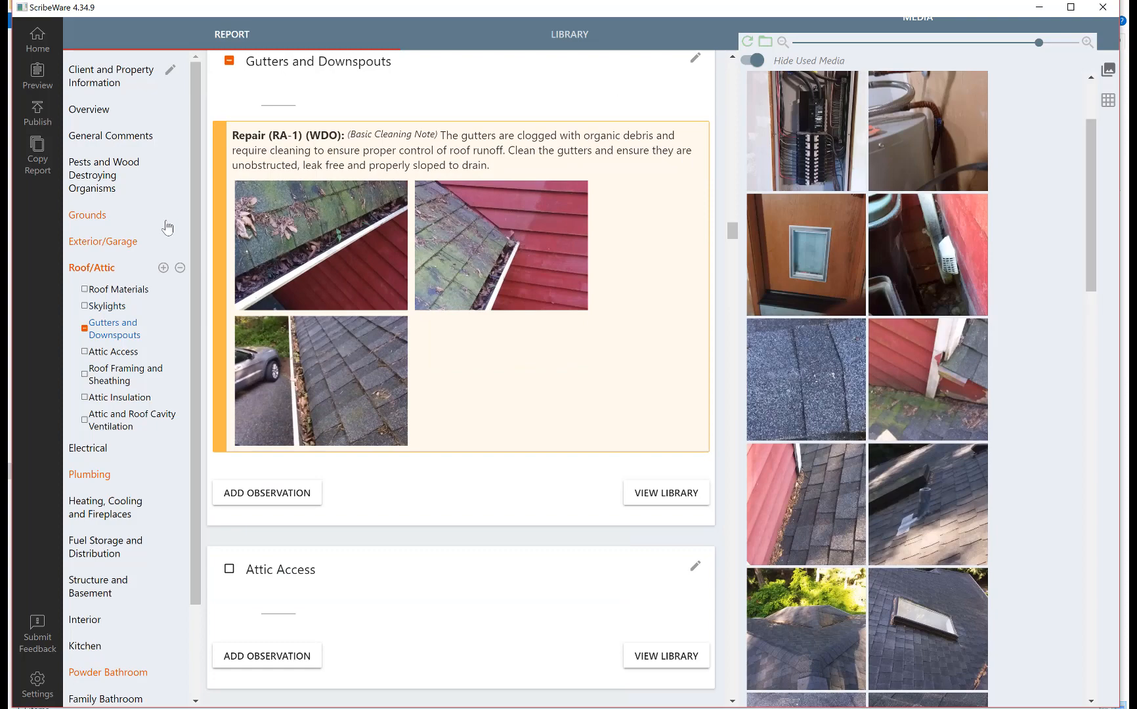
pyautogui.click(119, 241)
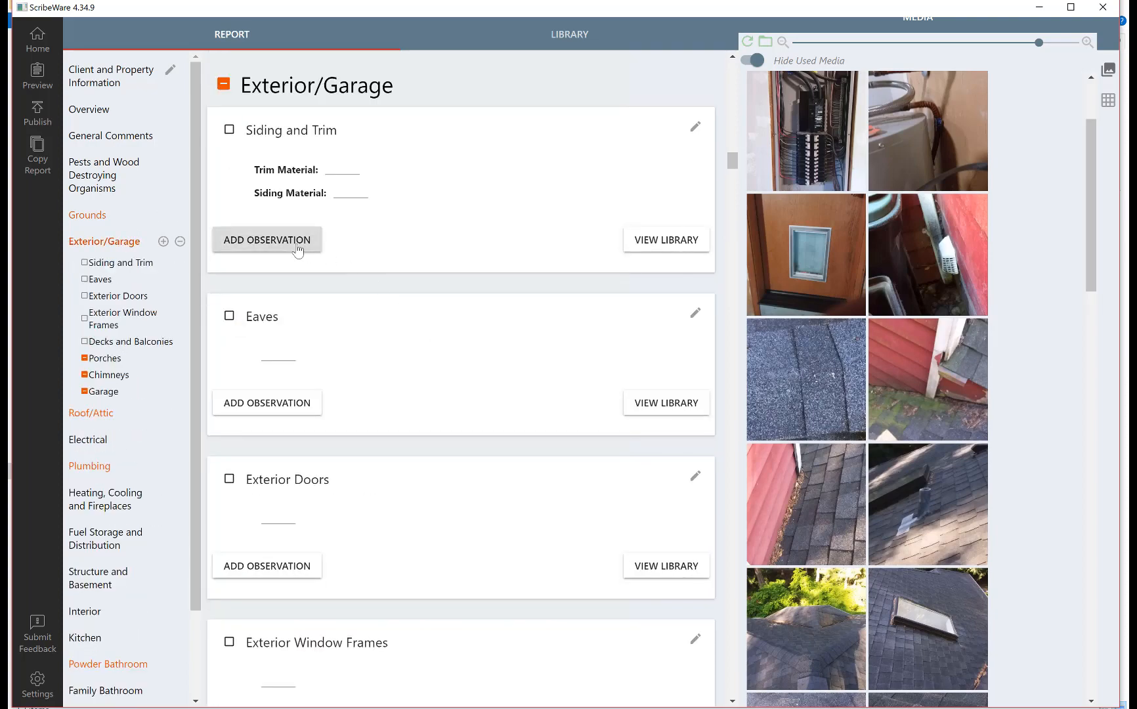
pyautogui.click(297, 248)
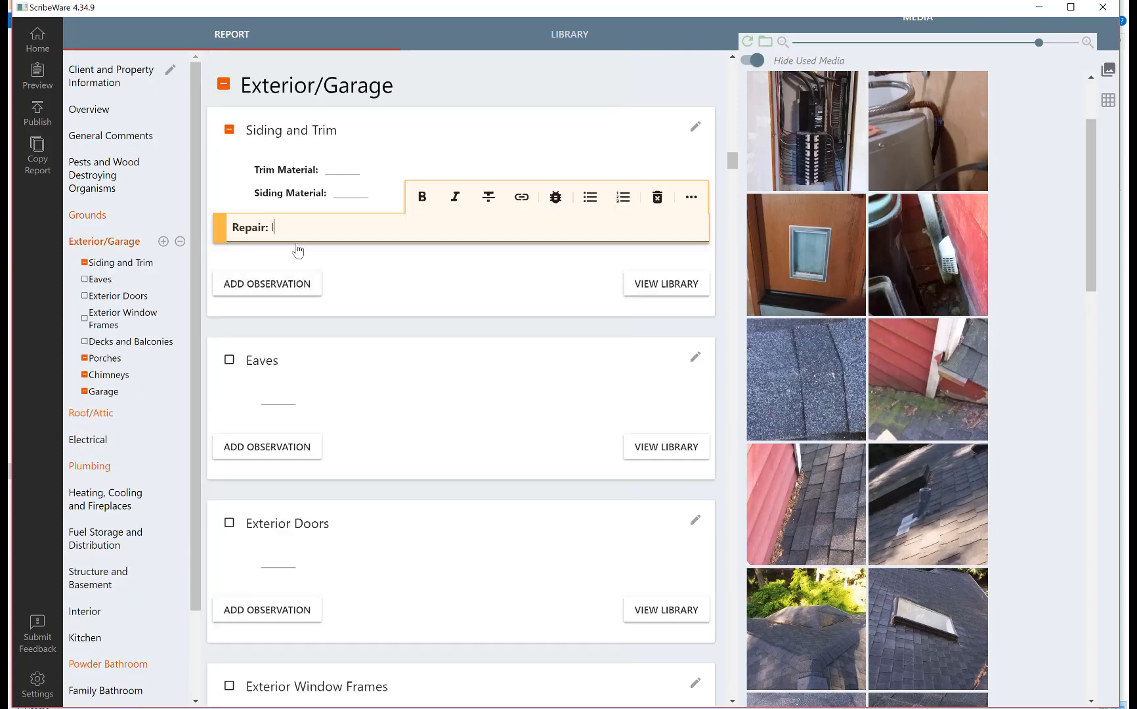
pyautogui.write('loca')
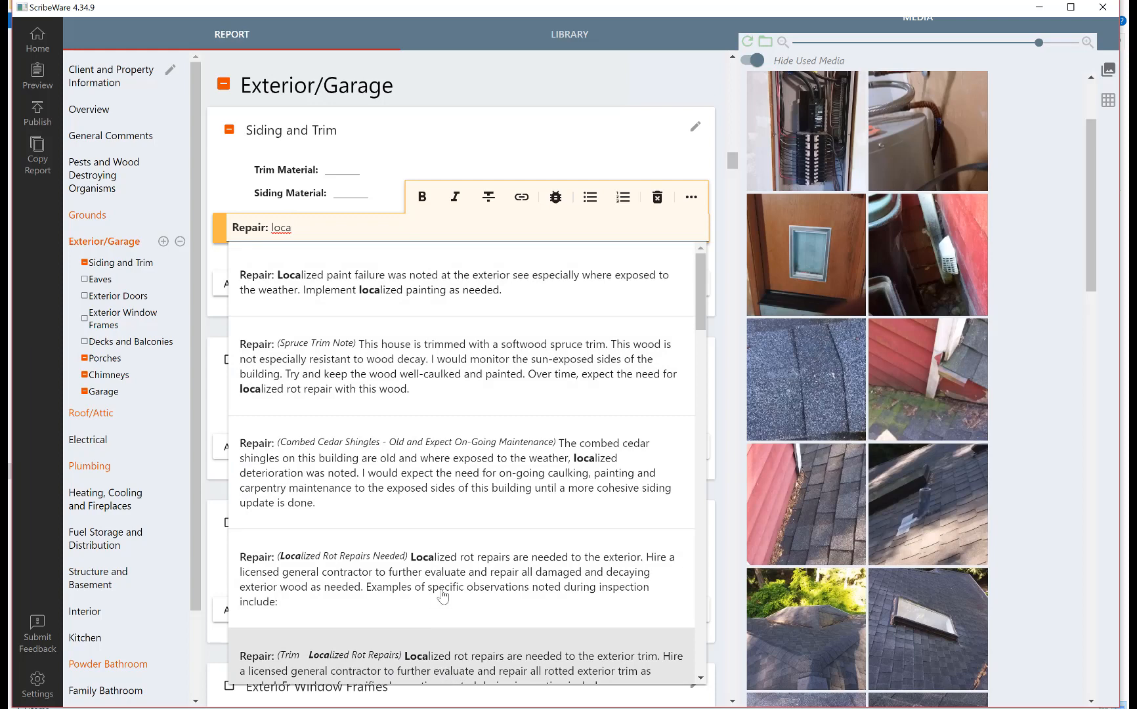
pyautogui.click(387, 289)
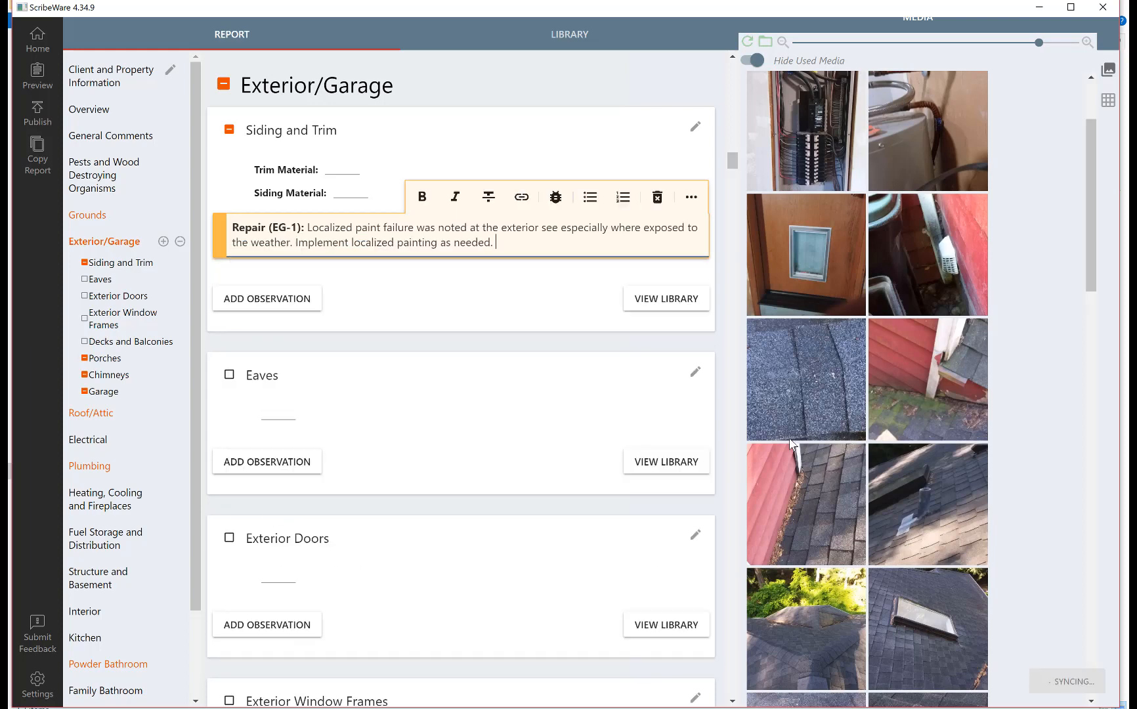
pyautogui.moveTo(932, 390); pyautogui.dragTo(402, 247)
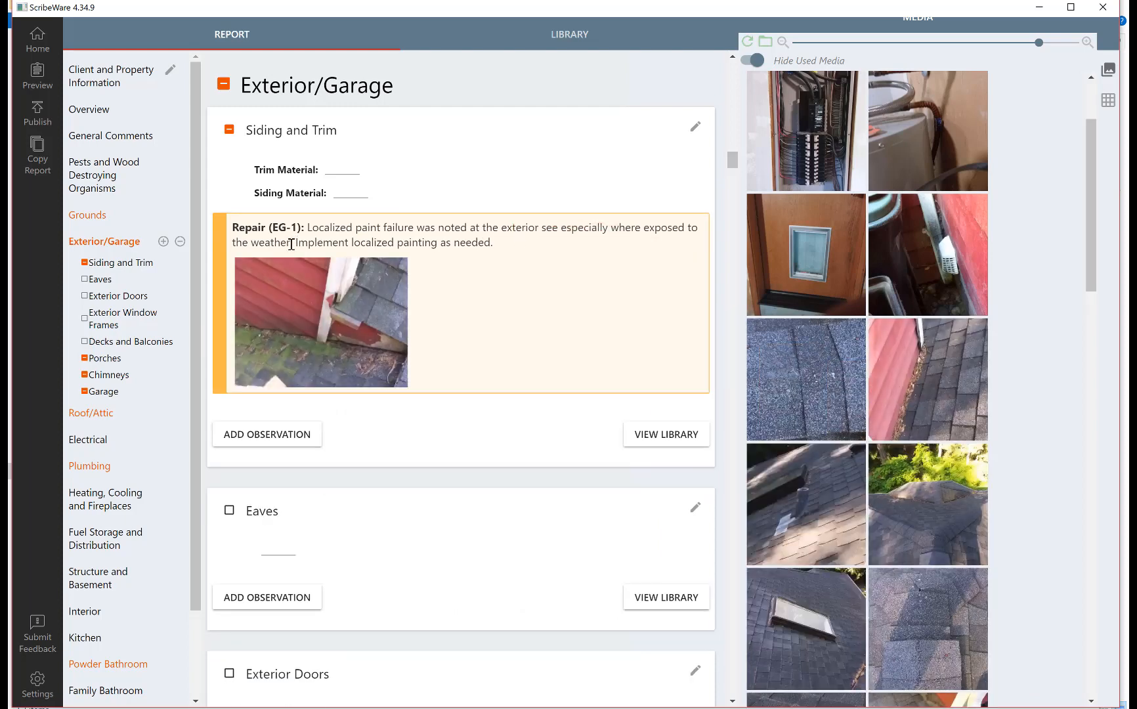
# - Insert "- see north side of house at the roof to wall juncture" after "weather" in the paint failure note and flag it as WDO
pyautogui.click(291, 246)
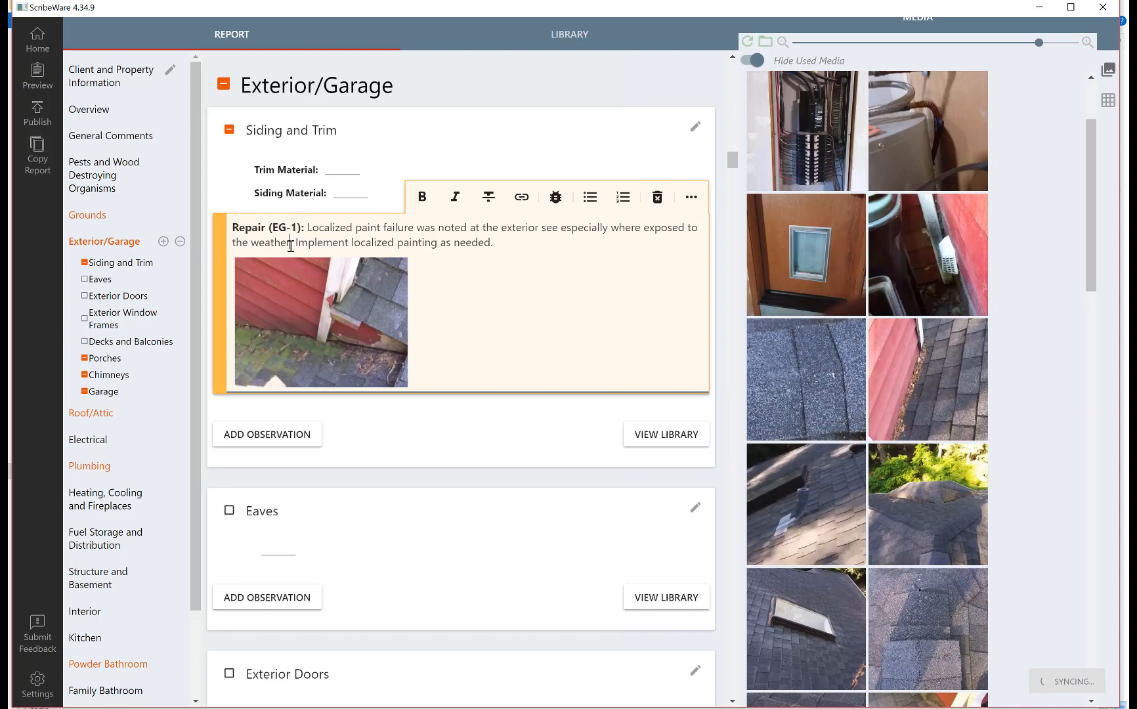
pyautogui.write('- s')
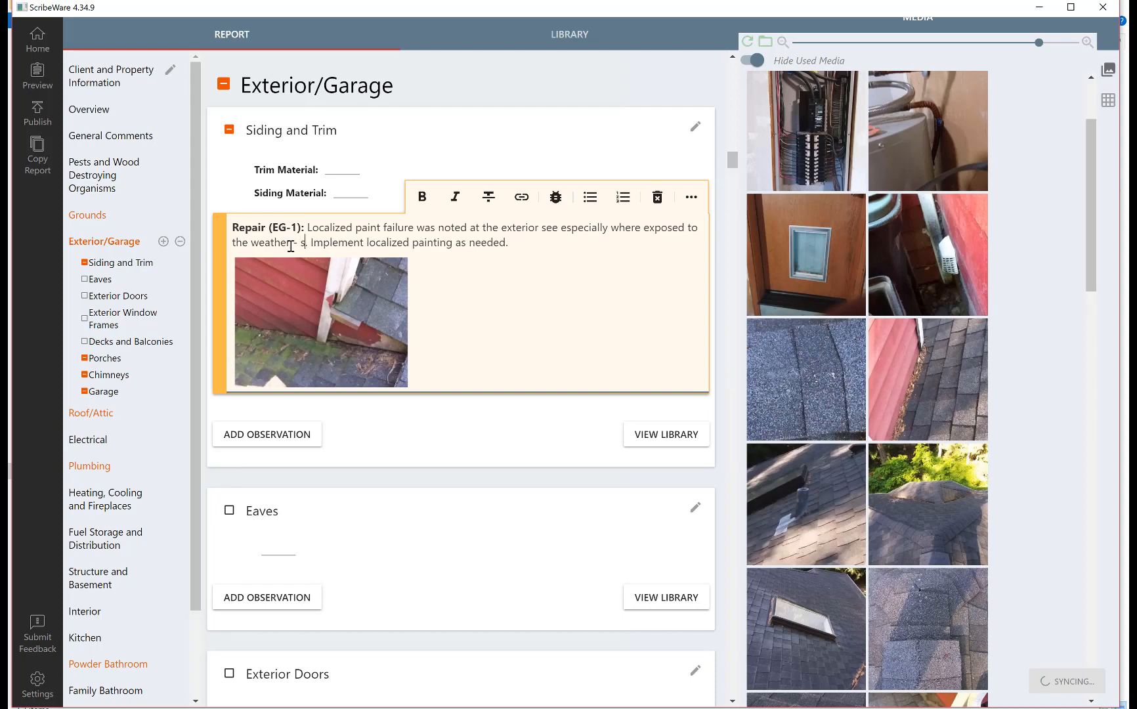
pyautogui.write('ee north side ')
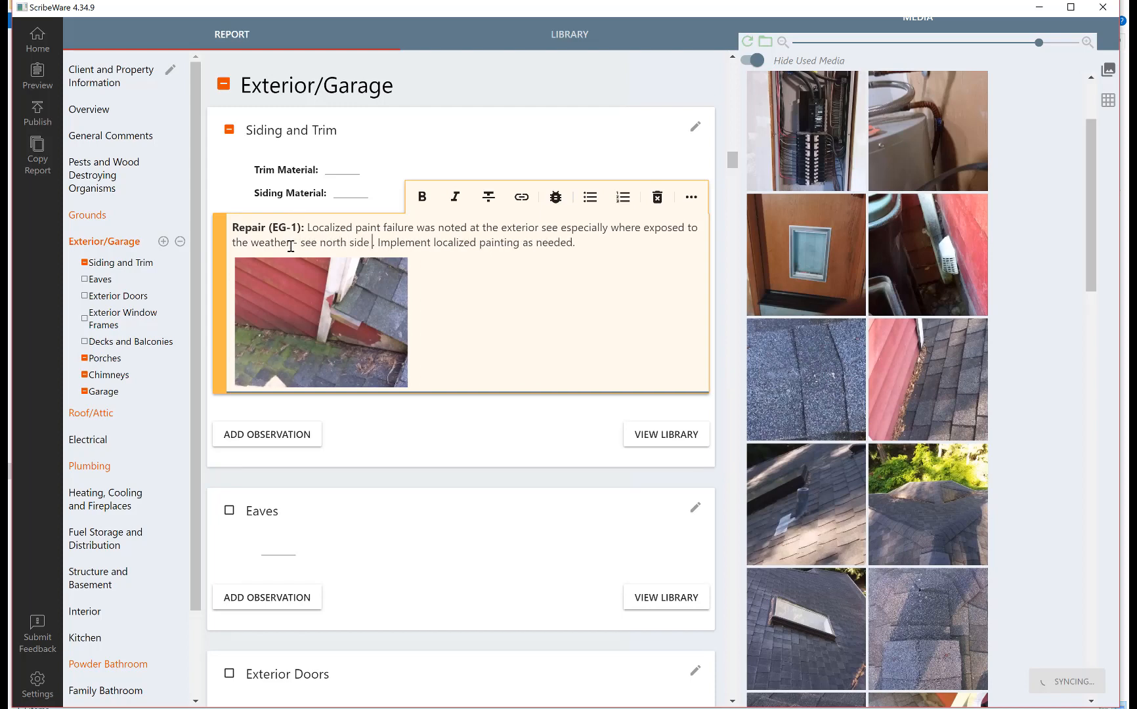
pyautogui.write('of house at t')
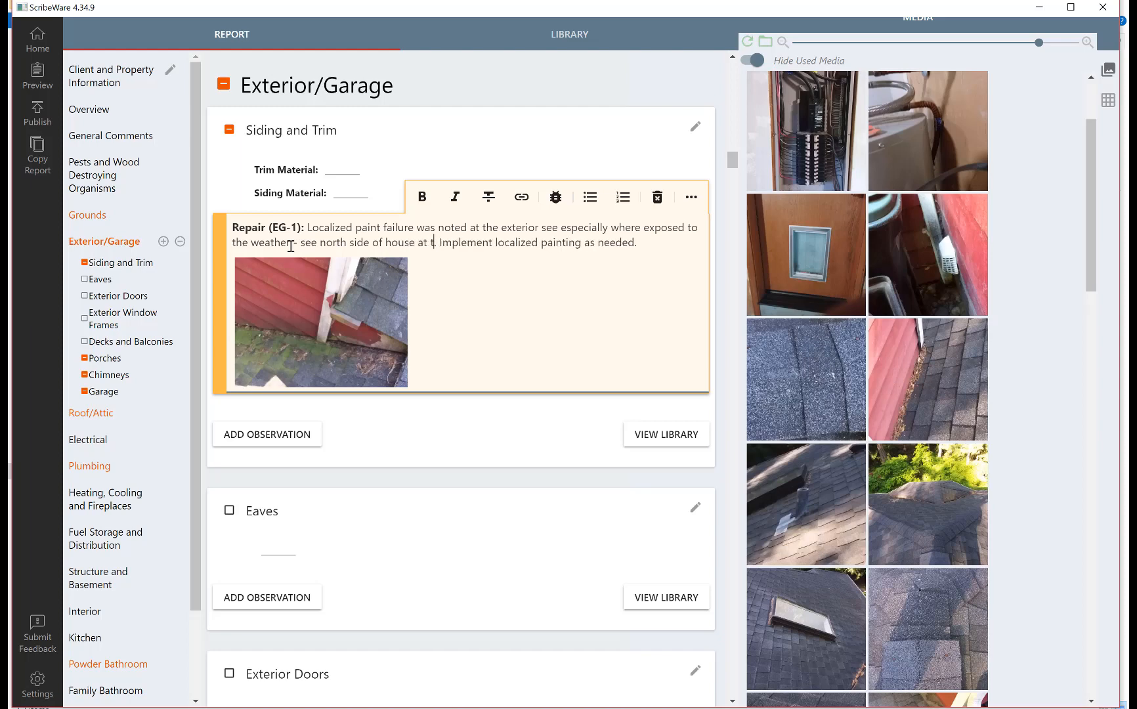
pyautogui.write('he roof to ')
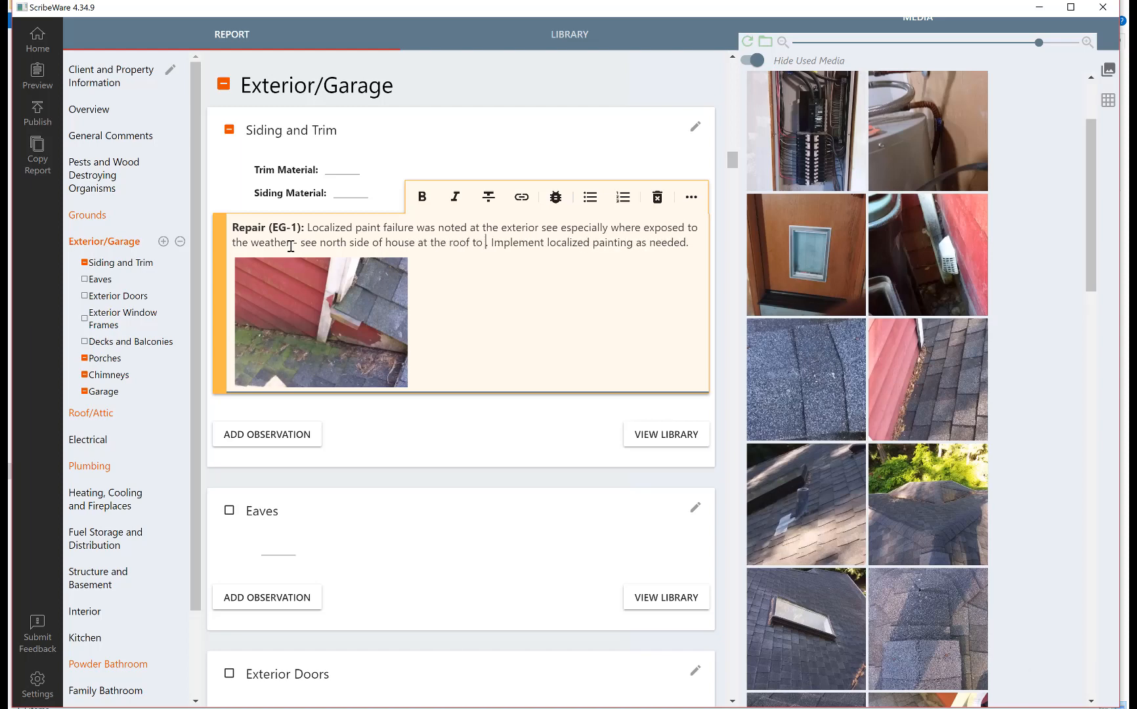
pyautogui.write('wall junc')
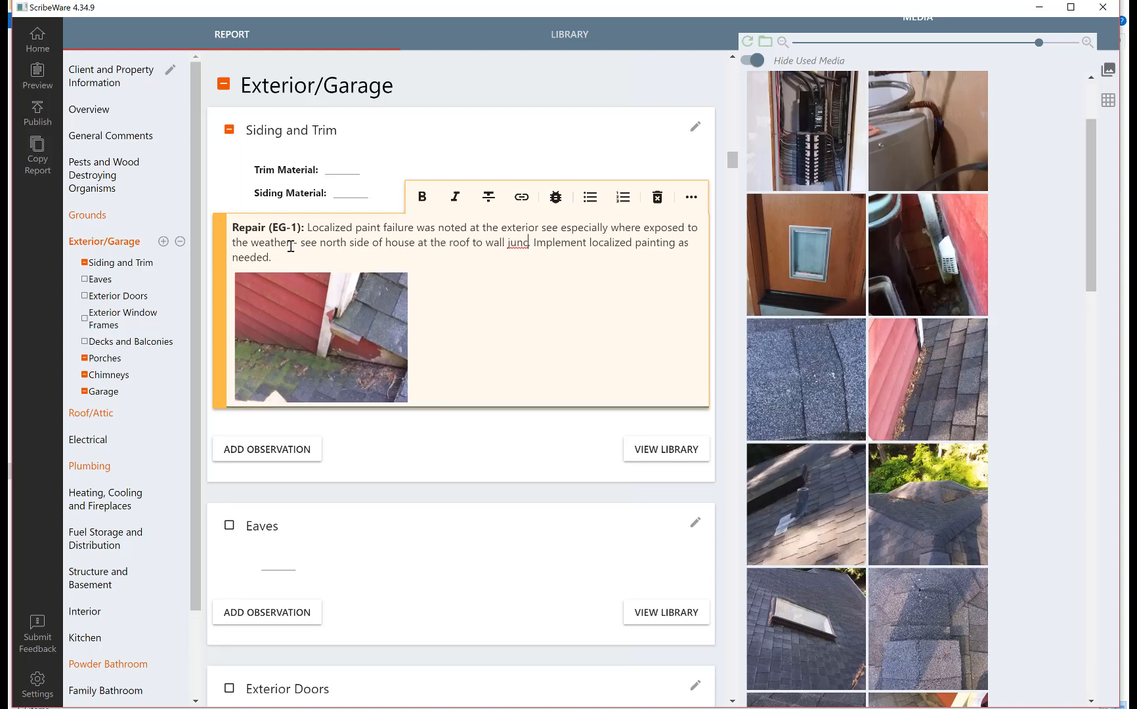
pyautogui.write('t')
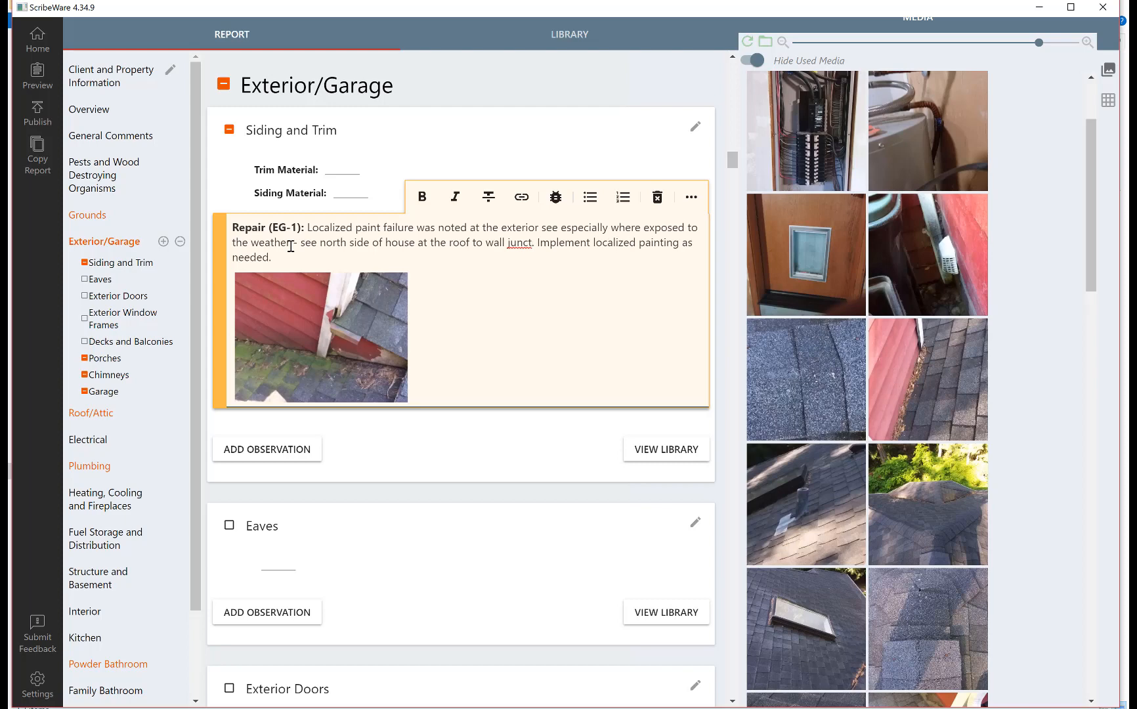
pyautogui.write('ure')
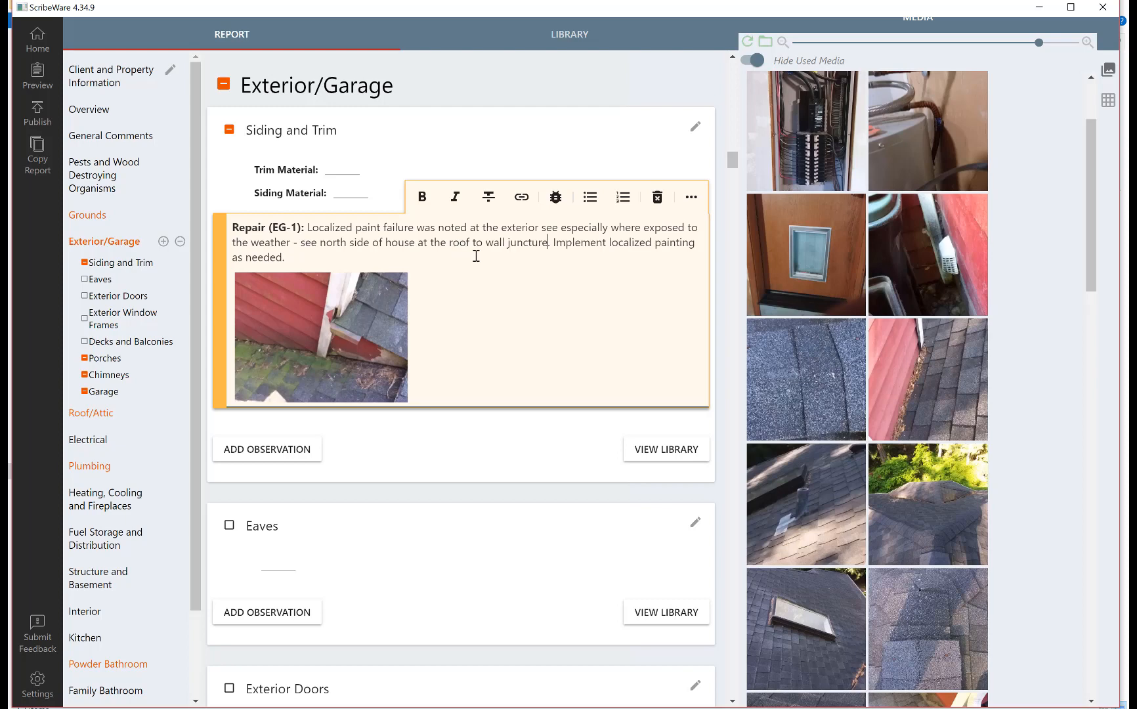
pyautogui.click(555, 197)
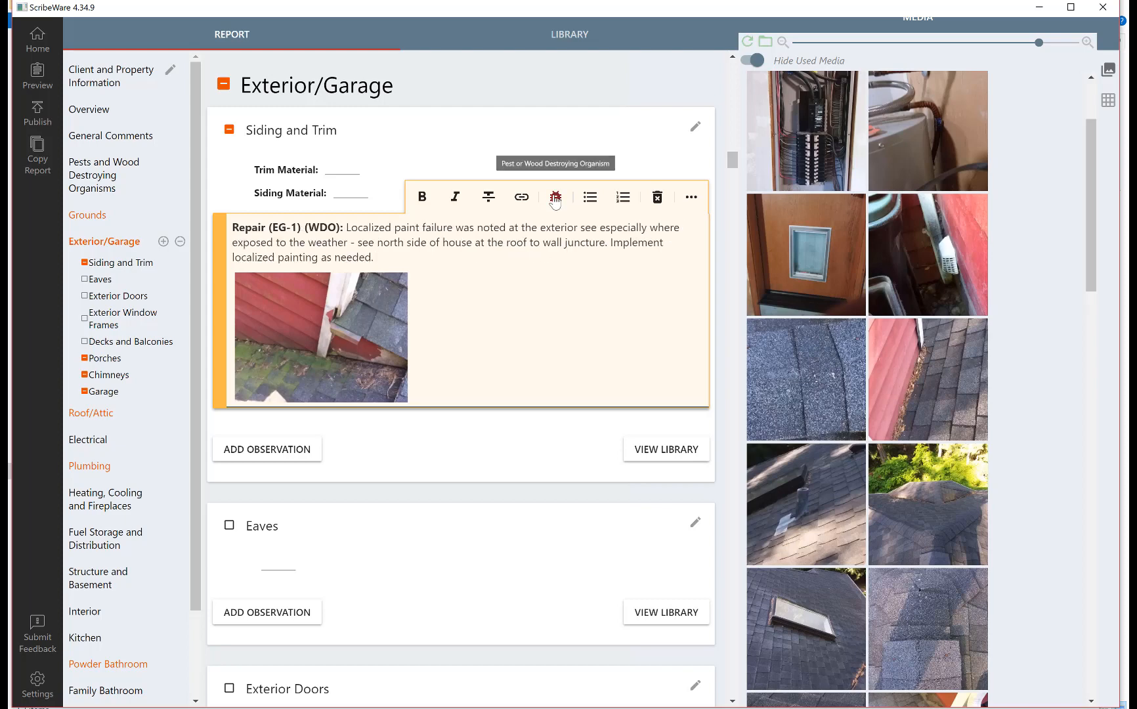
# - Circle the peeling paint above the roof debris on the attached siding photo and save the annotation
pyautogui.click(353, 372)
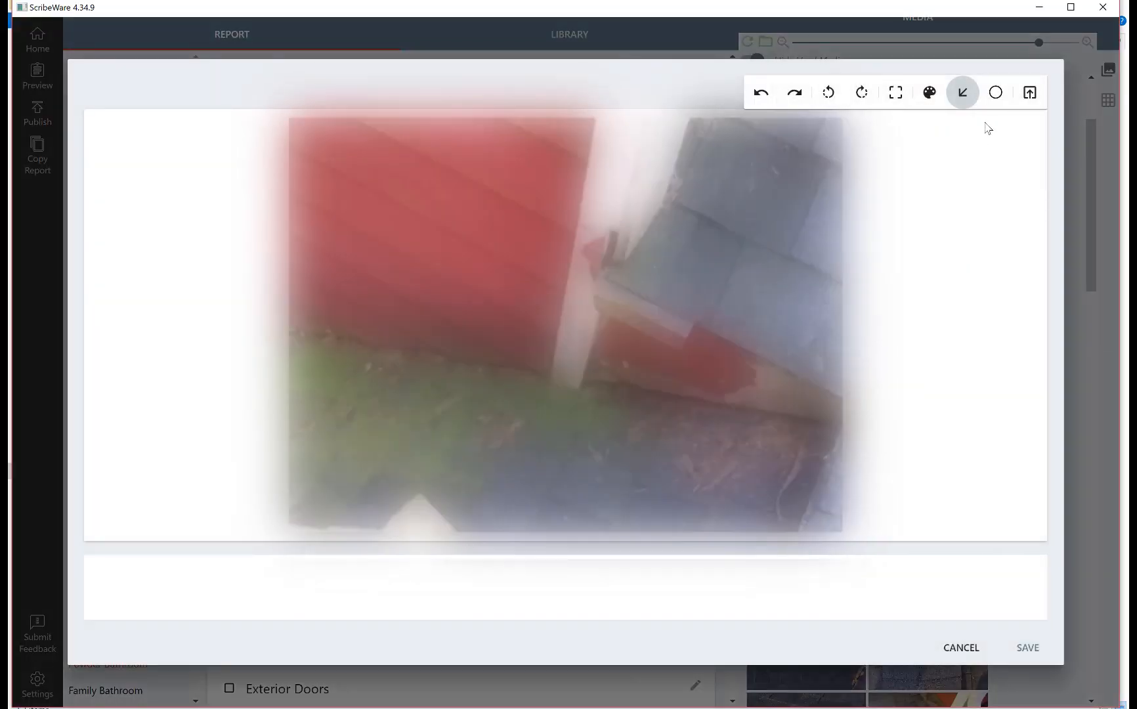
pyautogui.click(995, 92)
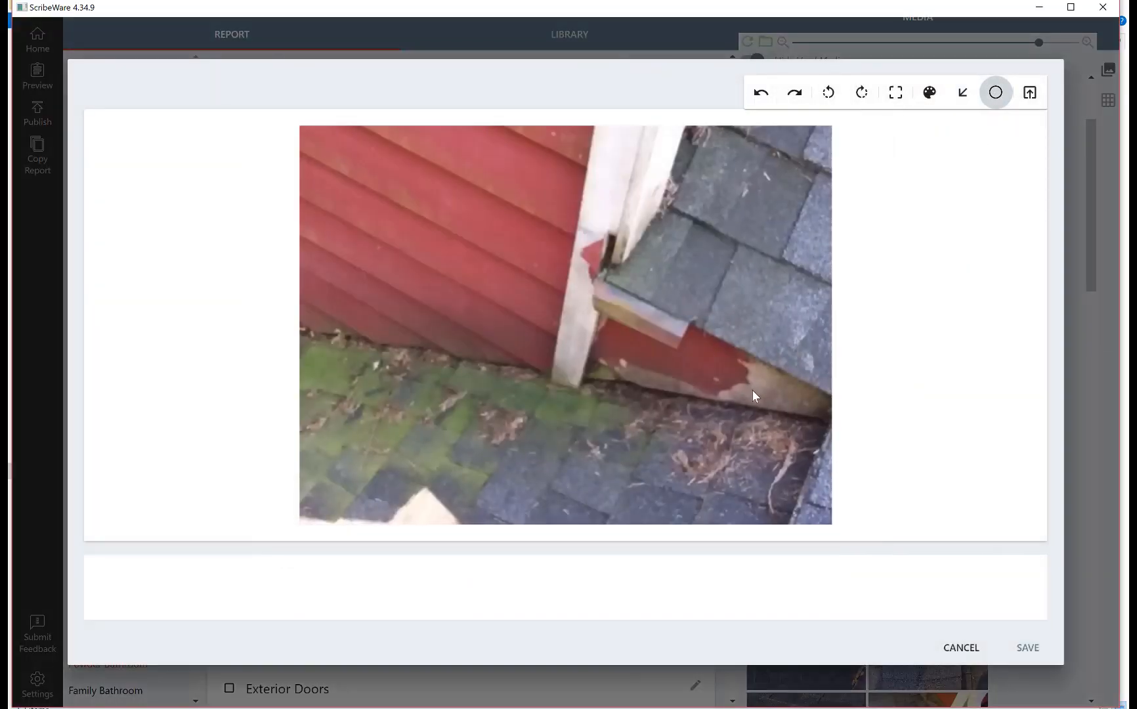
pyautogui.moveTo(752, 391); pyautogui.dragTo(734, 502)
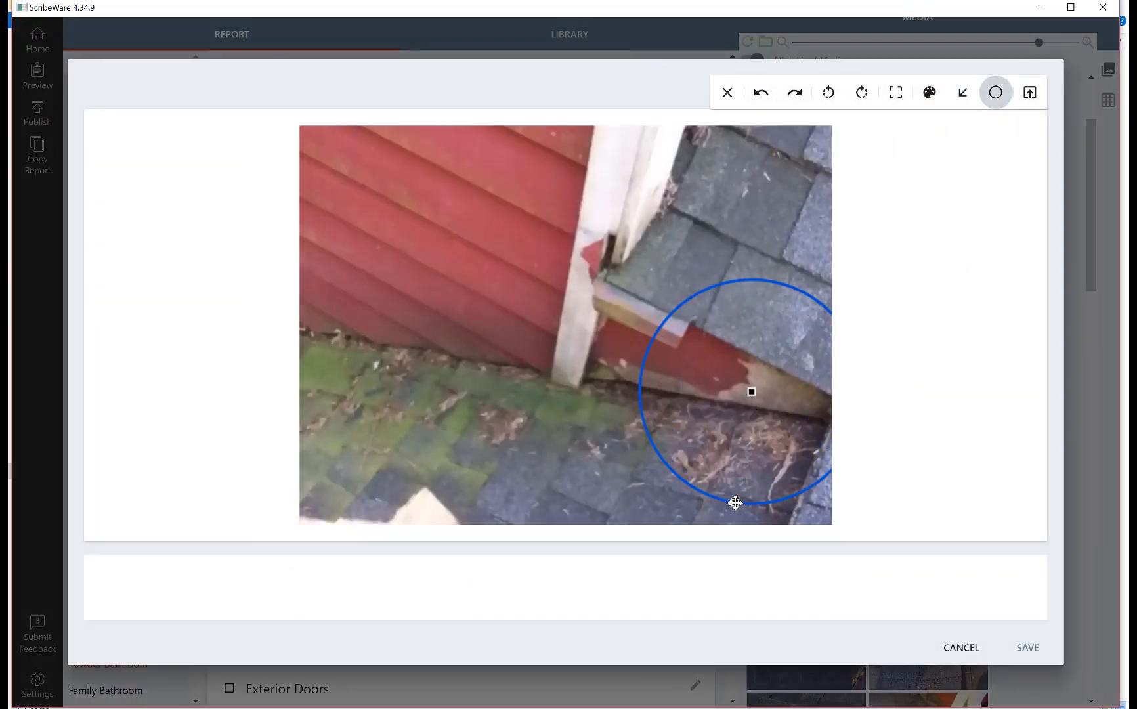
pyautogui.click(1028, 649)
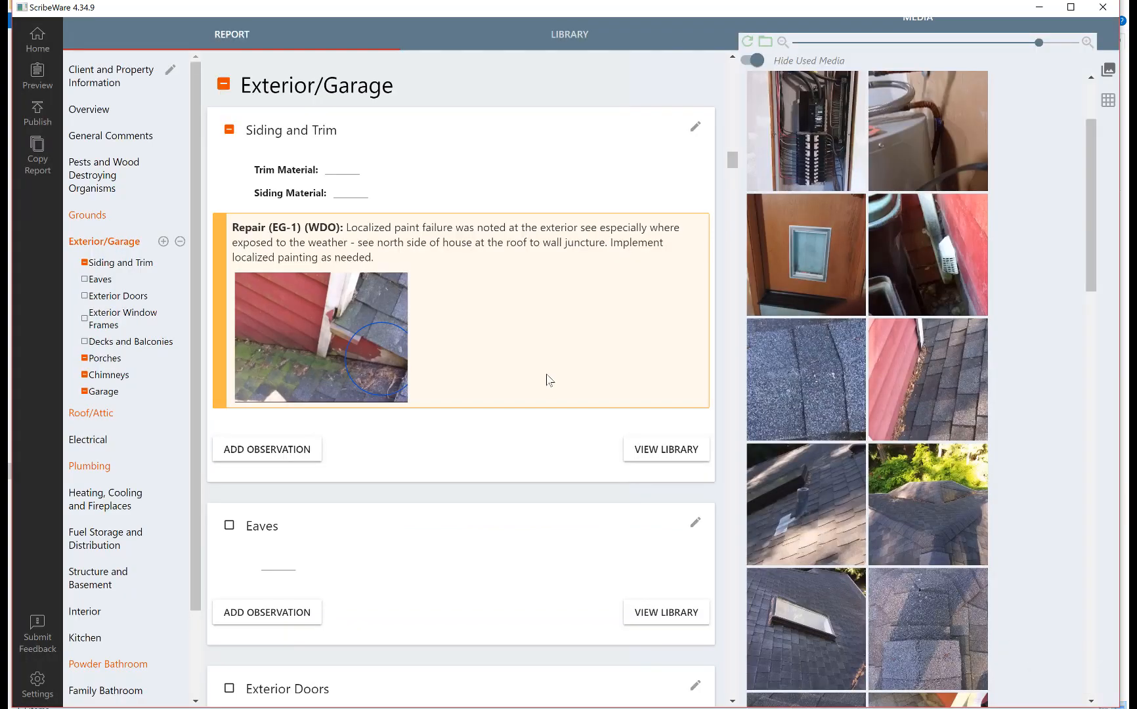
# - Cut the paint failure text from the repair and, using "roof", replace it with the library note "Siding to Roof Clearance Inadequate"
pyautogui.moveTo(270, 358)
pyautogui.moveTo(375, 258); pyautogui.dragTo(344, 230)
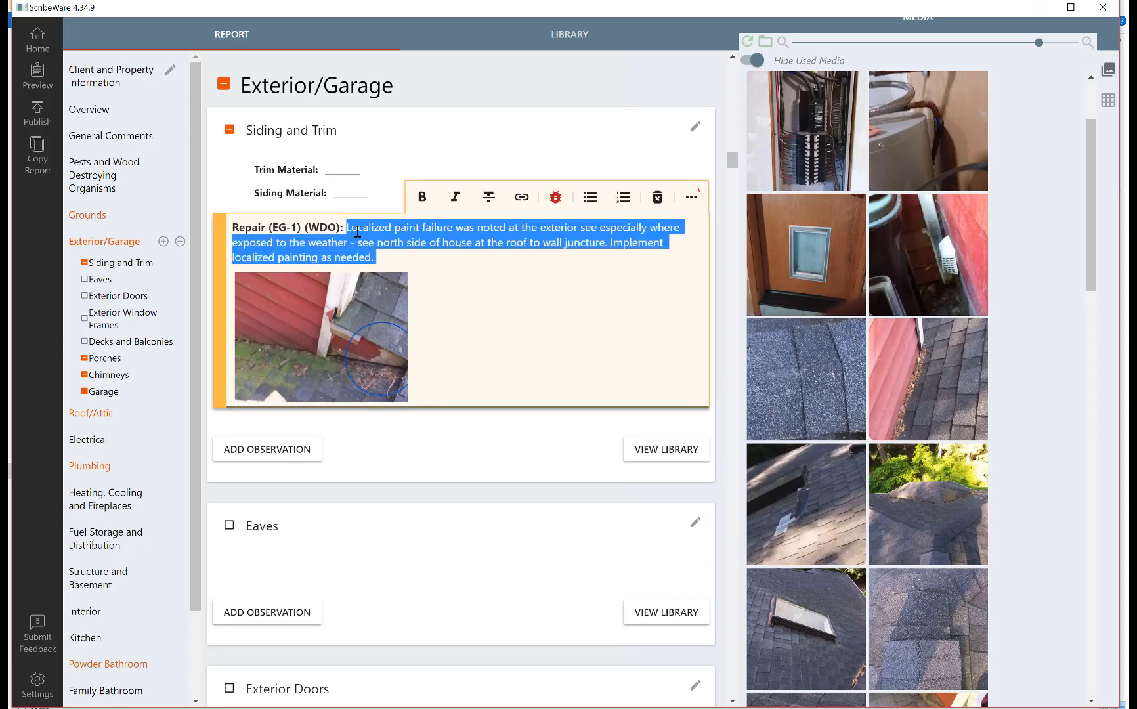
pyautogui.rightClick(357, 232)
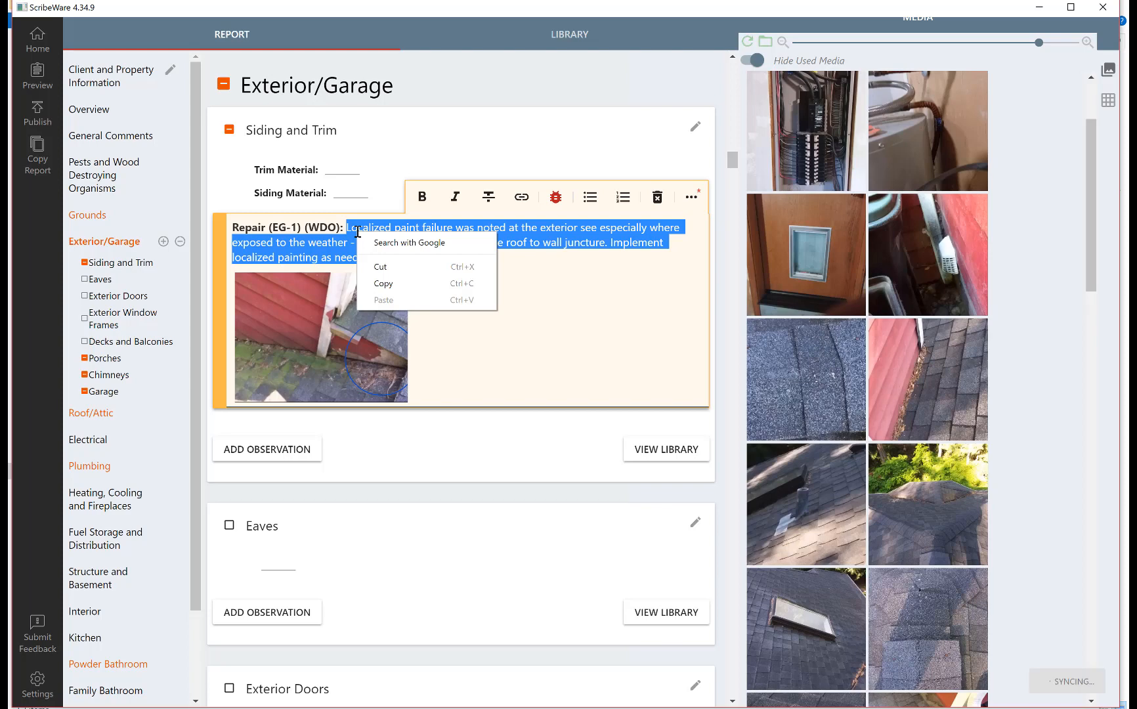
pyautogui.click(383, 267)
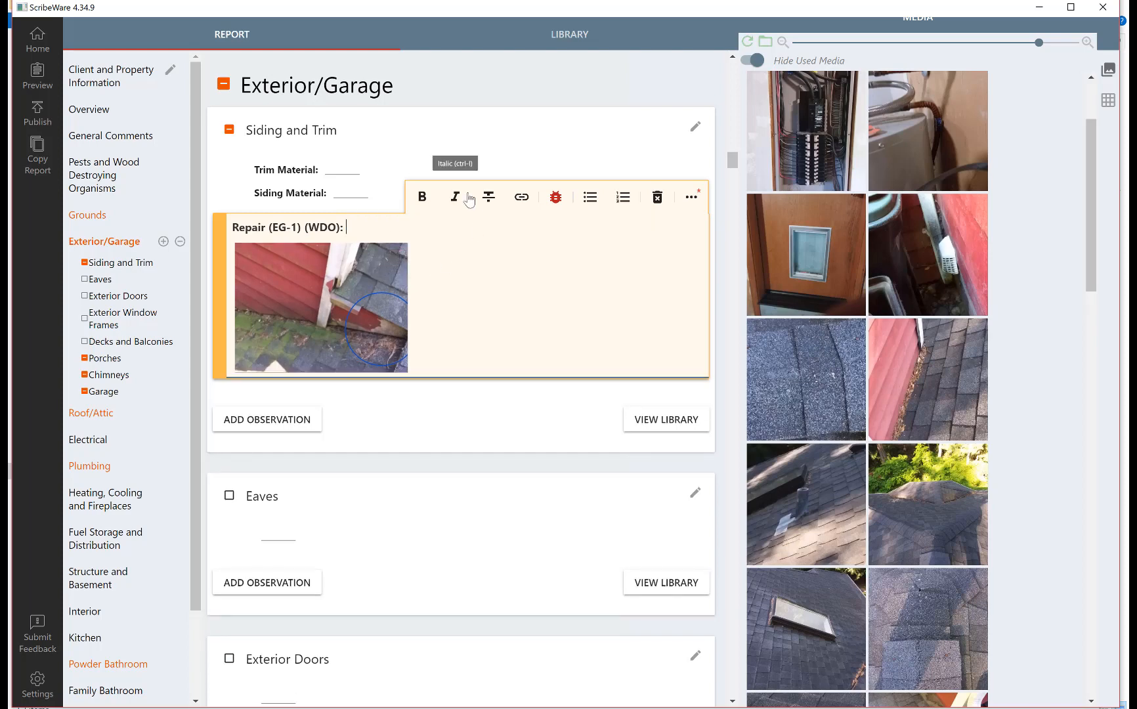
pyautogui.write('roof')
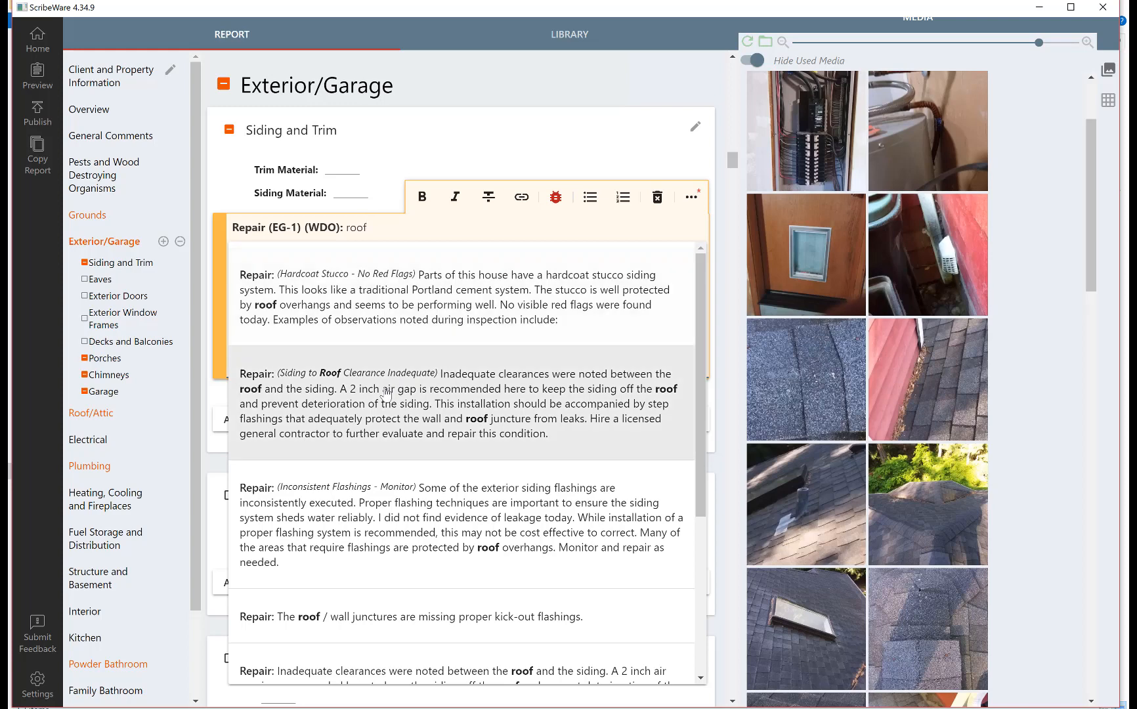
pyautogui.click(452, 404)
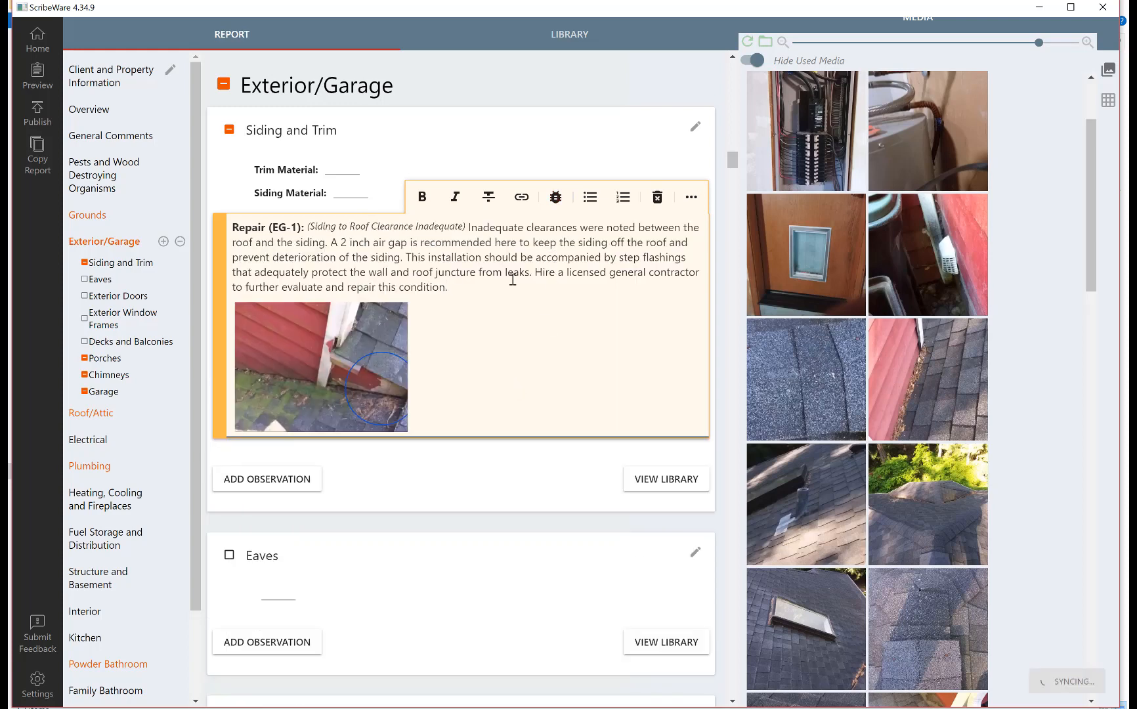
# - Add a second circle on the photo where the red siding meets the mossy roof, and save the annotation
pyautogui.click(289, 380)
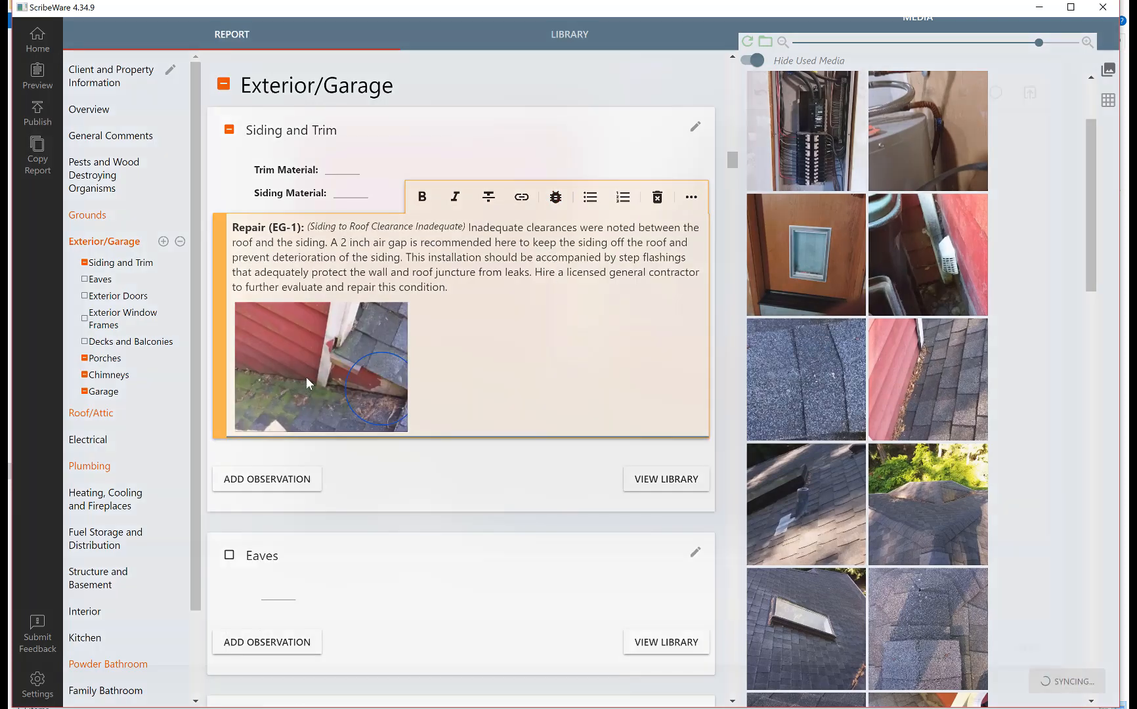
pyautogui.click(995, 92)
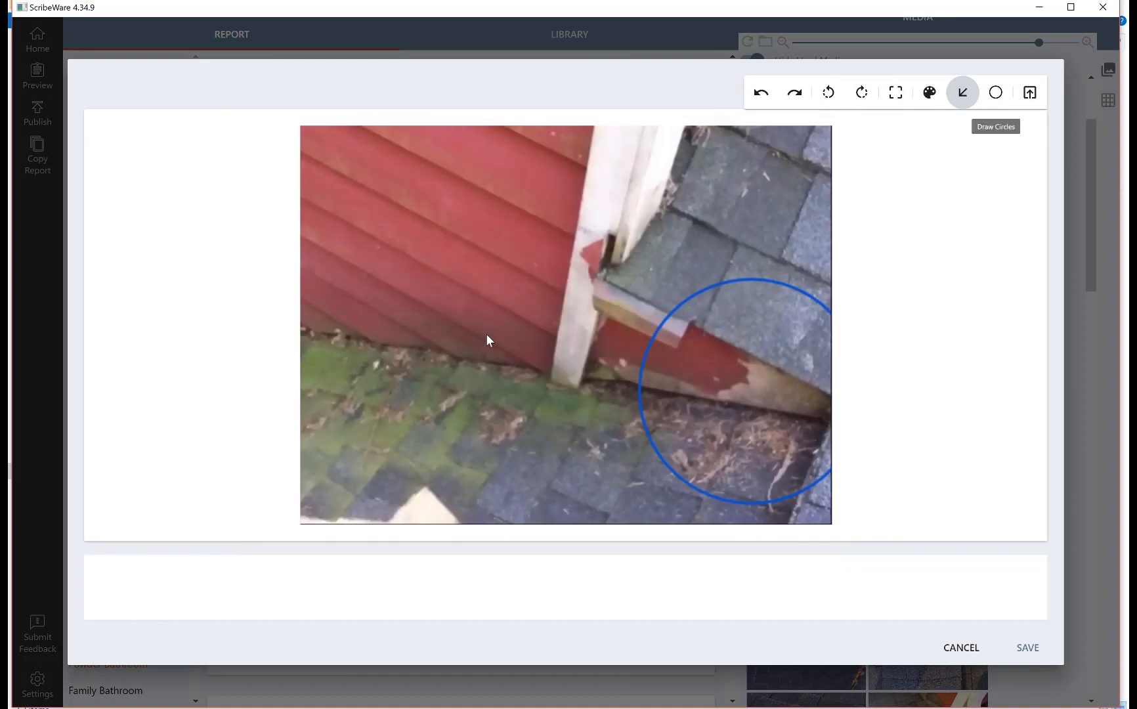
pyautogui.moveTo(416, 340); pyautogui.dragTo(424, 411)
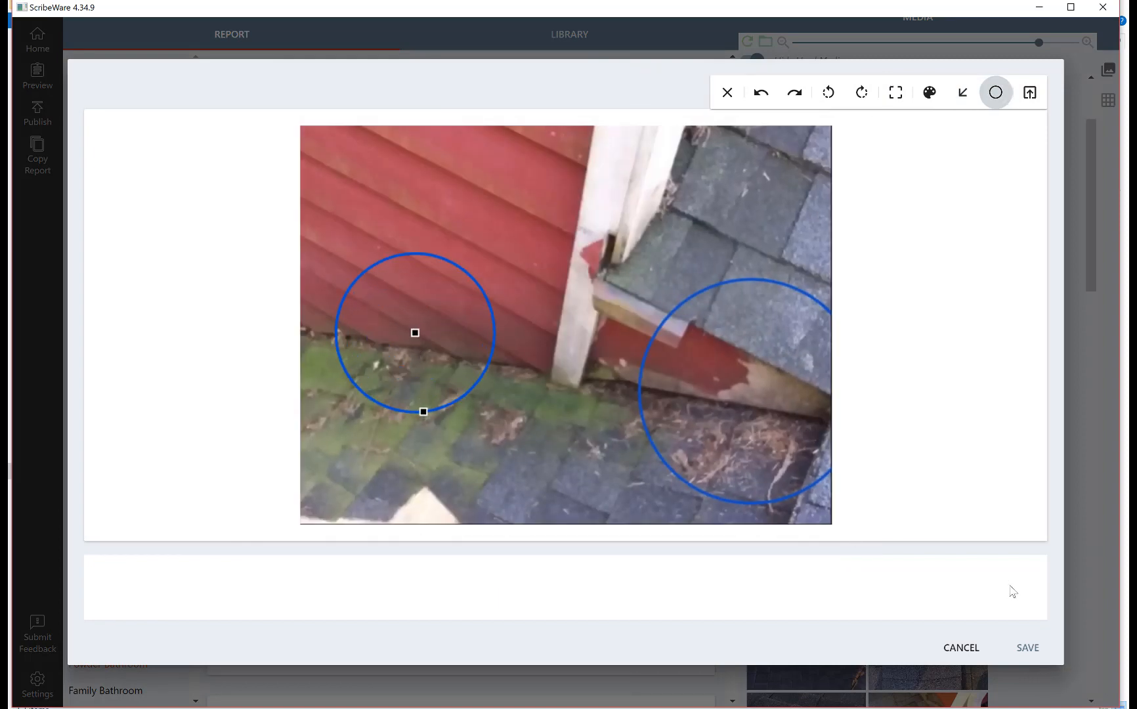
pyautogui.click(1027, 647)
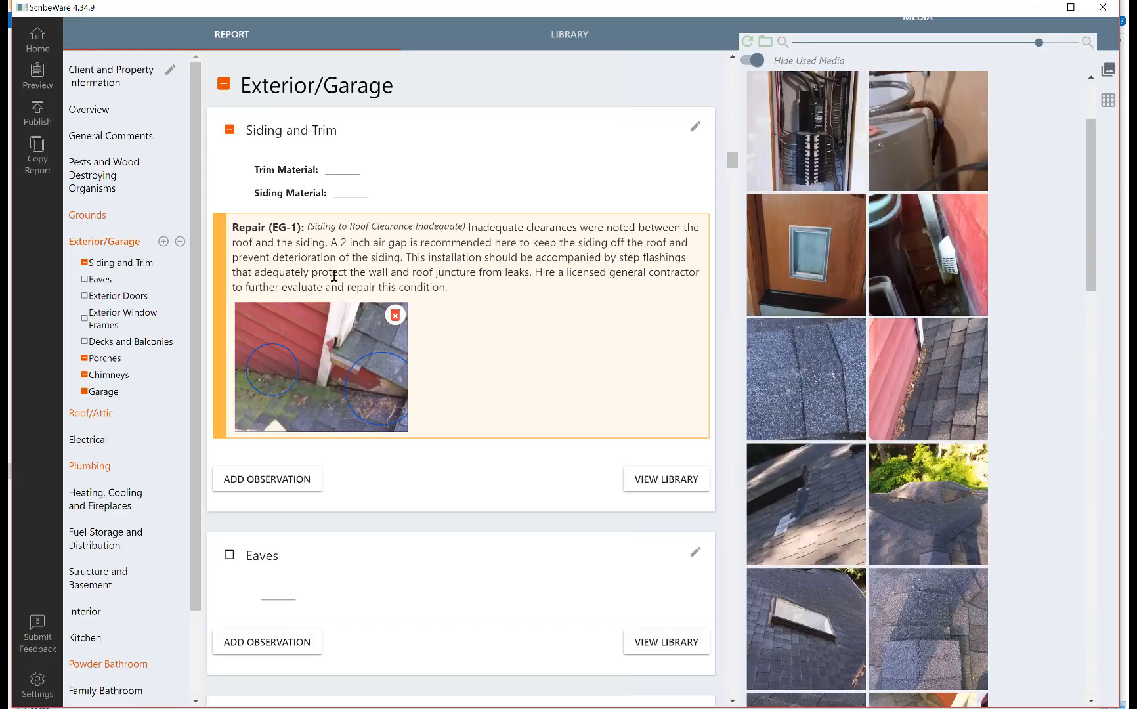
# - Paste the cut paint failure text before "Hire a licensed general contractor" and make it begin with "In addition, localized"
pyautogui.click(535, 271)
pyautogui.rightClick(535, 271)
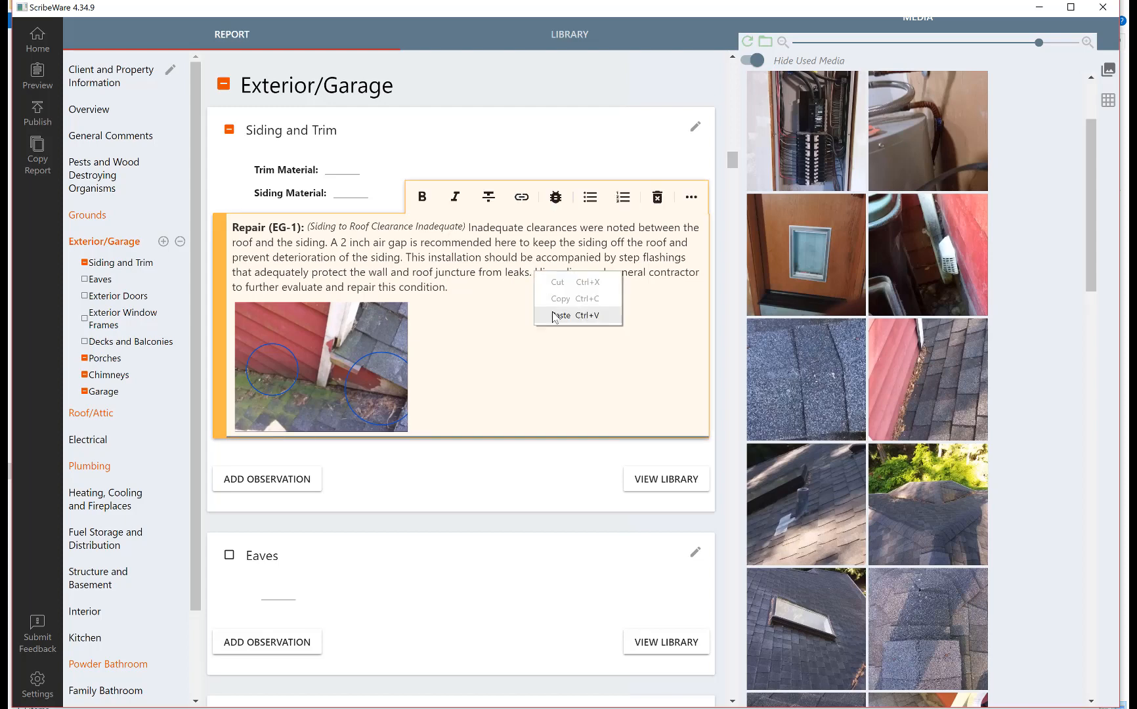
pyautogui.click(553, 316)
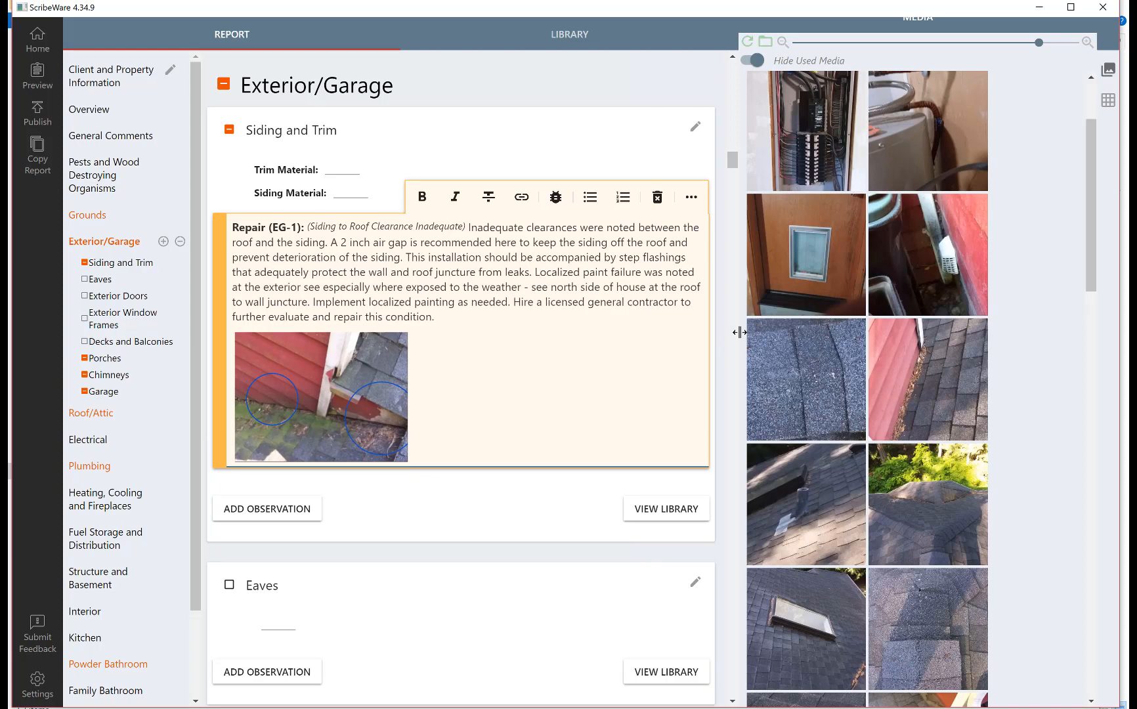
pyautogui.press('BackSpace')
pyautogui.write('In addition')
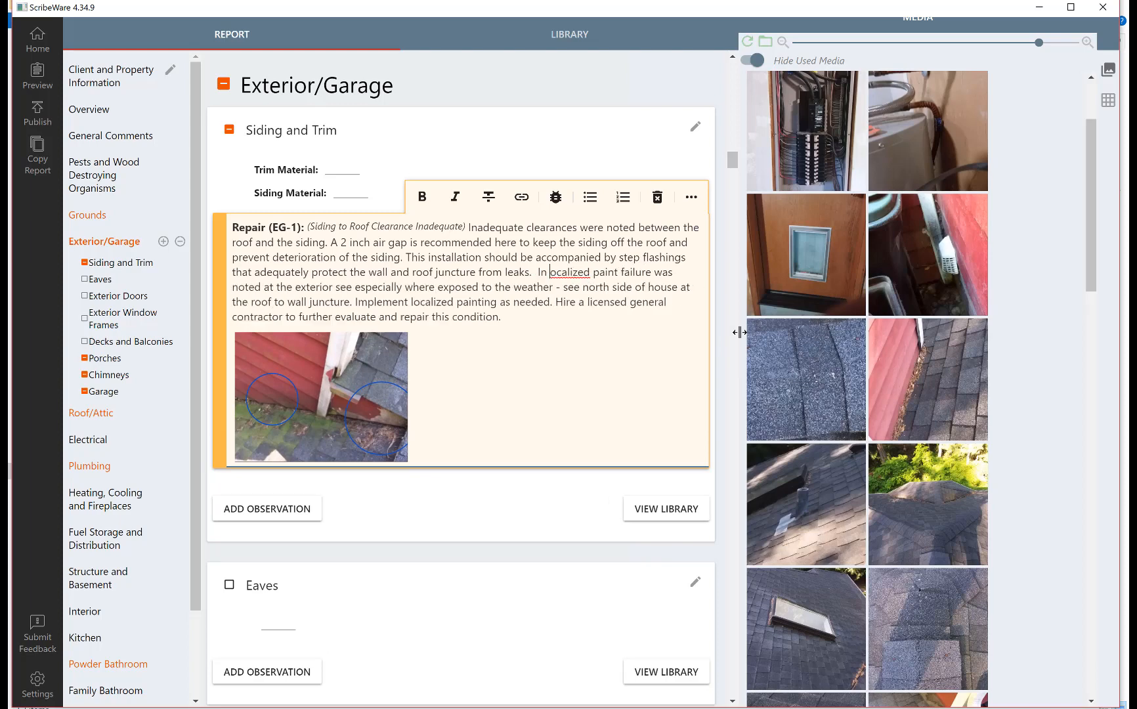
pyautogui.write(', l')
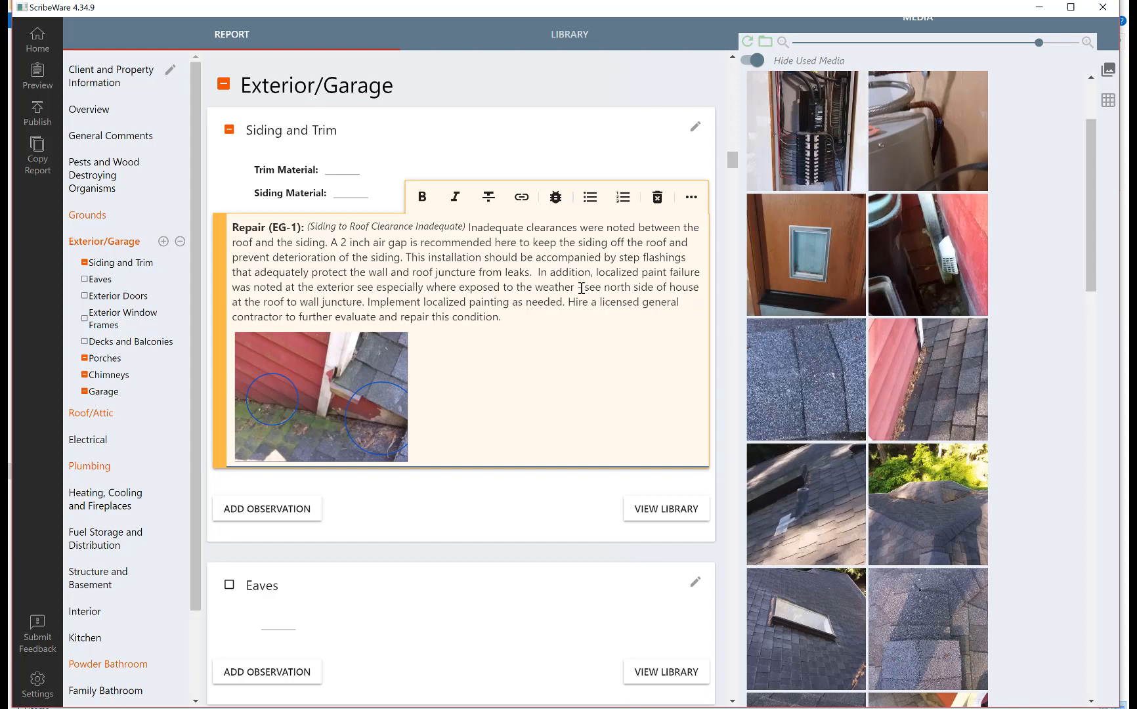
# - Remove "see especially where exposed to the weather" from the paint failure sentence, keep a dash before "see north side", and flag the repair as WDO
pyautogui.moveTo(577, 288); pyautogui.dragTo(359, 291)
pyautogui.press('Delete')
pyautogui.press('Delete')
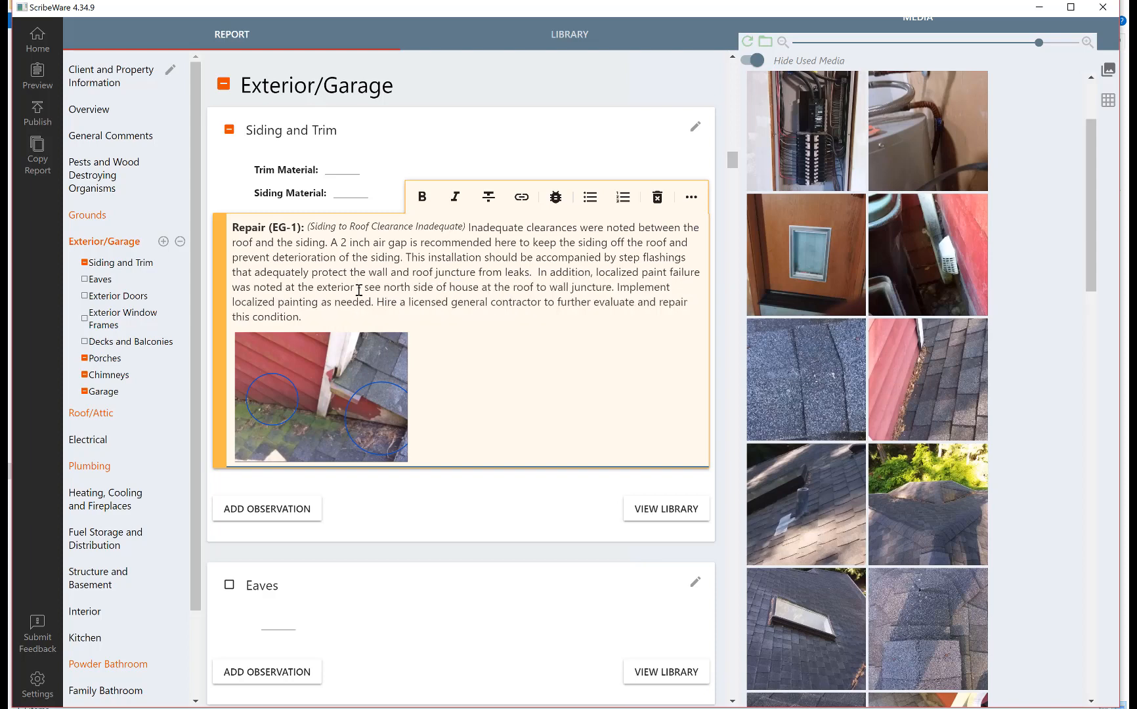
pyautogui.write('-')
pyautogui.scroll(-1, 594, 371)
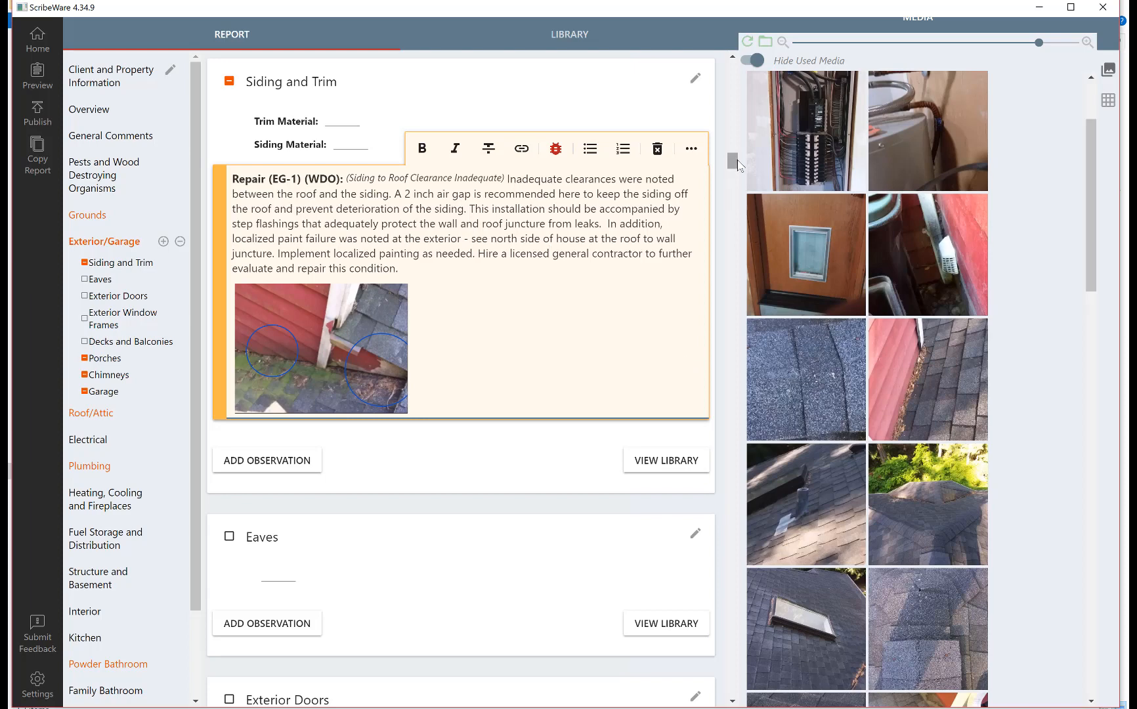
pyautogui.scroll(-3, 735, 164)
pyautogui.scroll(3, 735, 164)
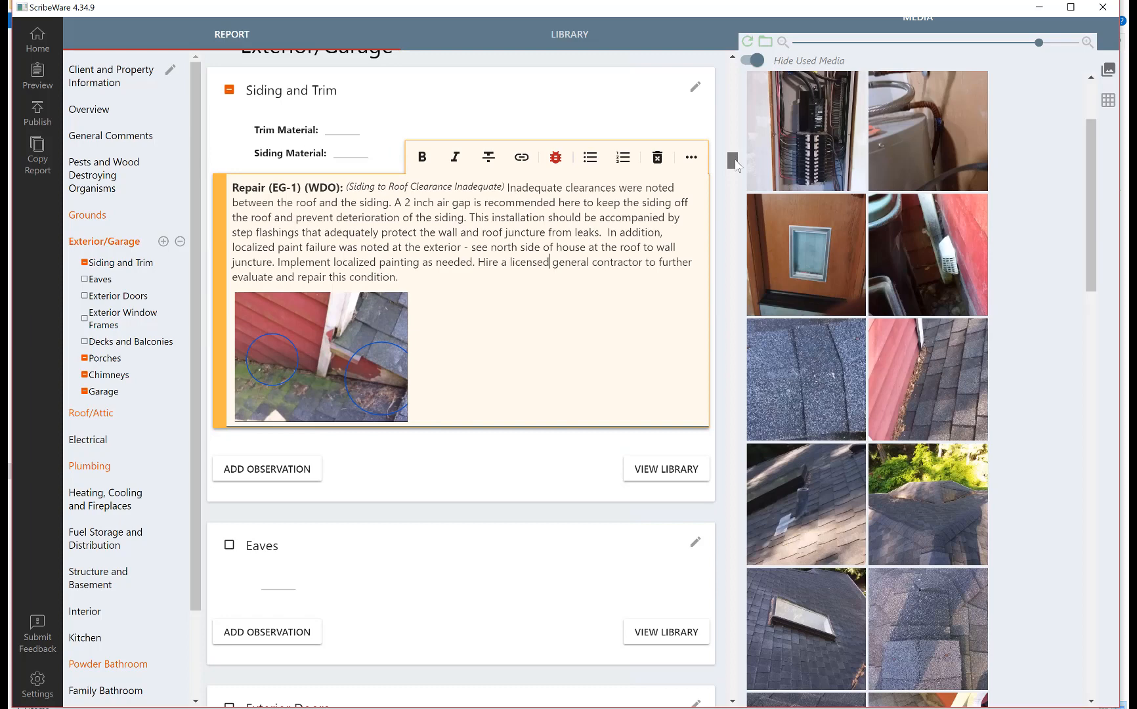
# - Add a new observation under Service Equipment in the Electrical section and attach the open electric panel photo to it
pyautogui.scroll(-1, 735, 164)
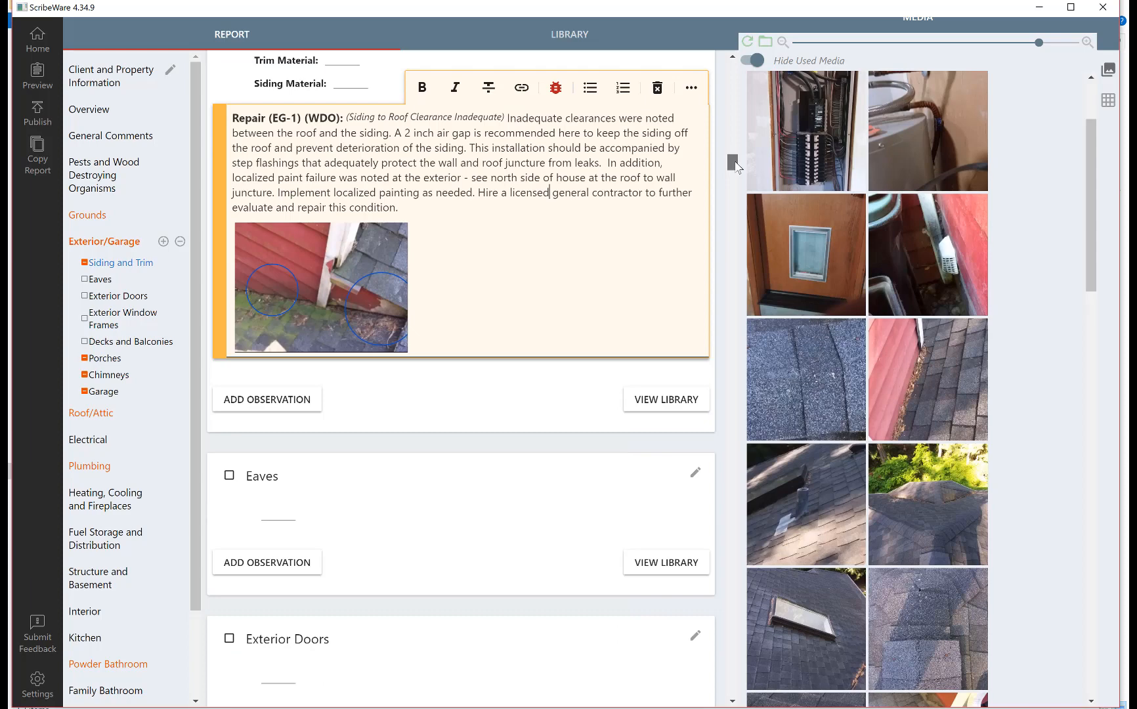
pyautogui.scroll(-2, 736, 166)
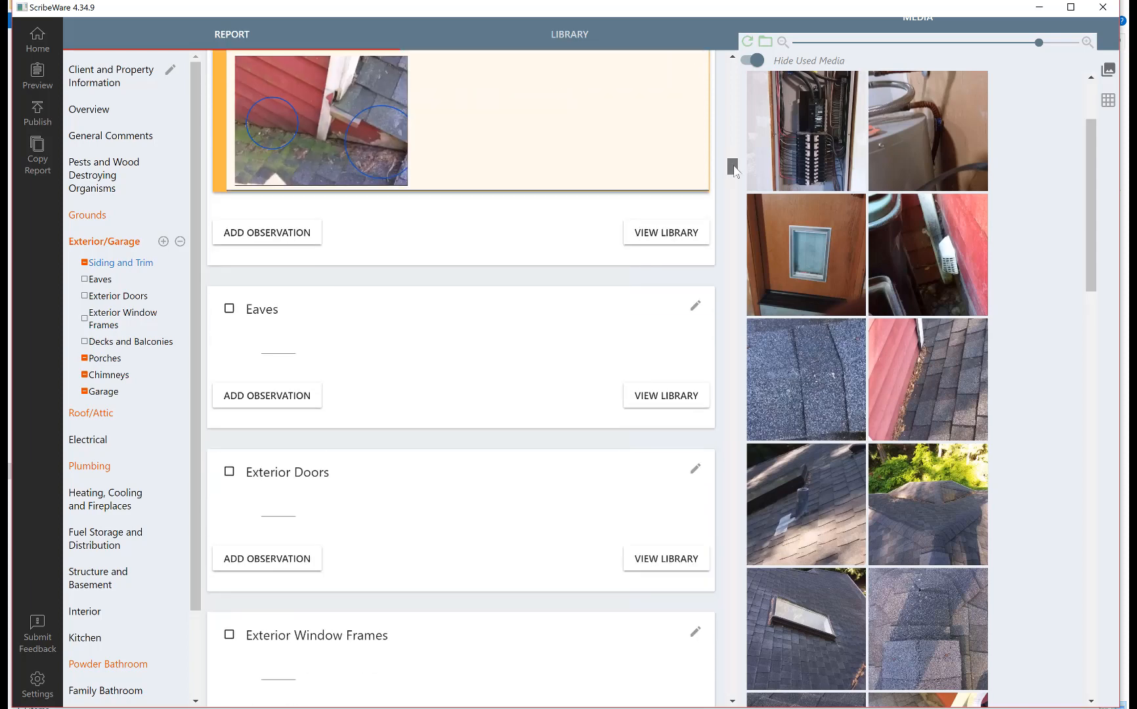
pyautogui.scroll(4, 735, 169)
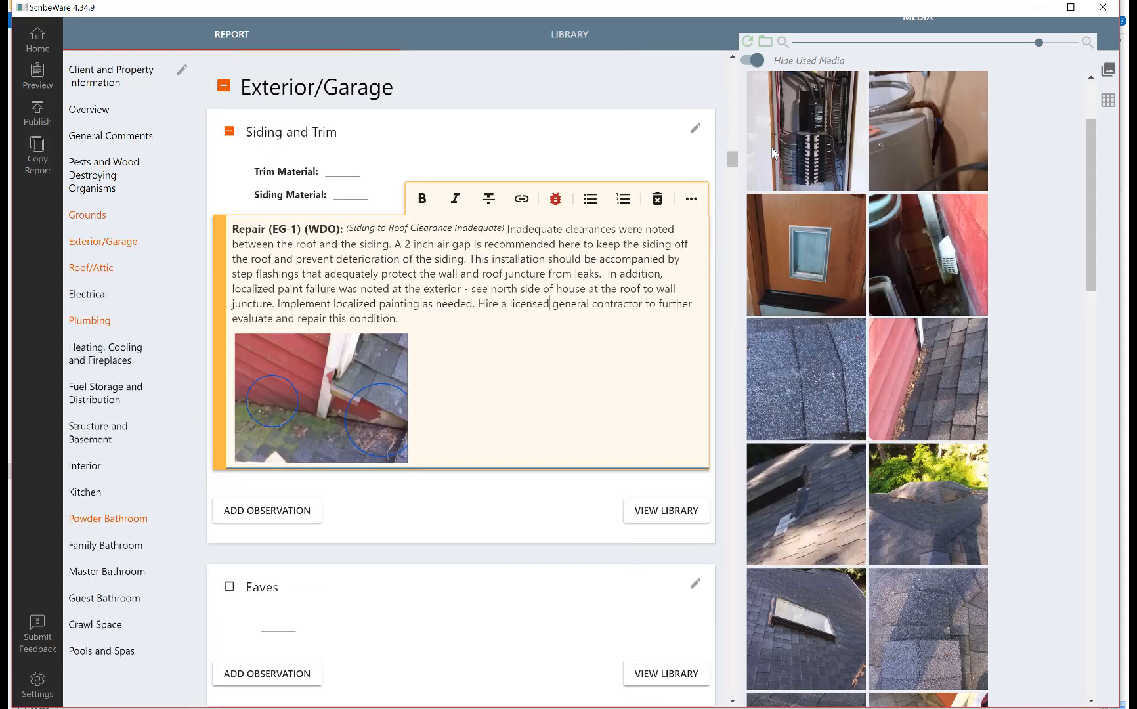
pyautogui.click(89, 295)
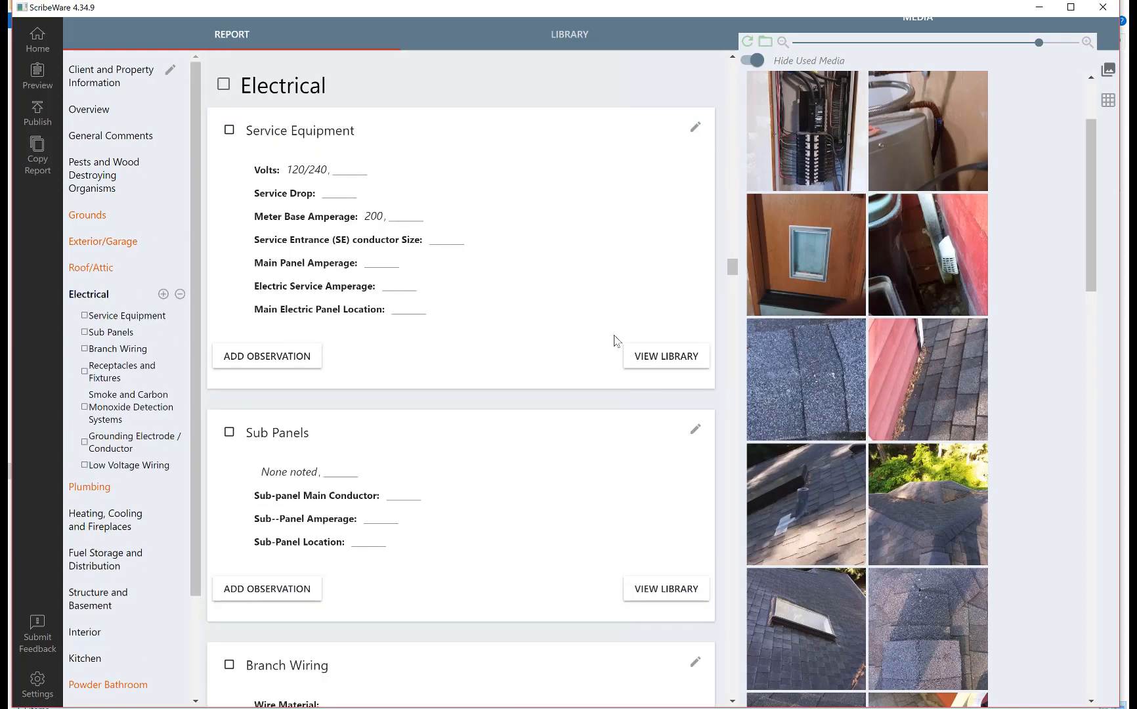
pyautogui.click(283, 361)
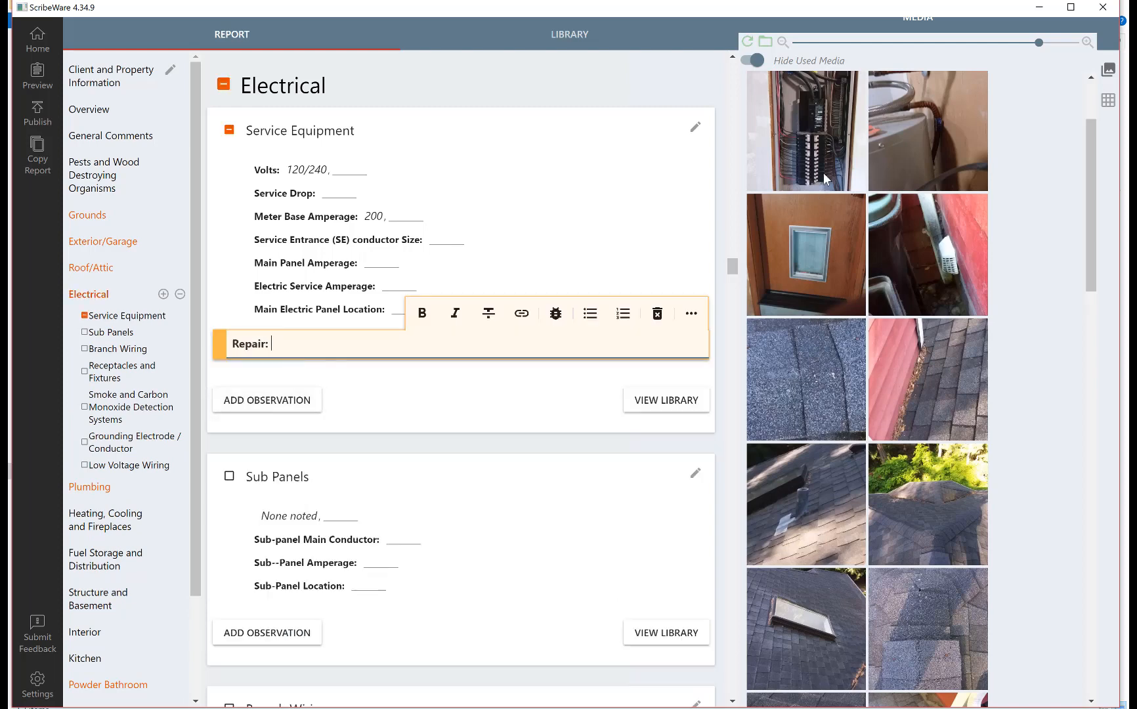
pyautogui.moveTo(827, 139); pyautogui.dragTo(322, 358)
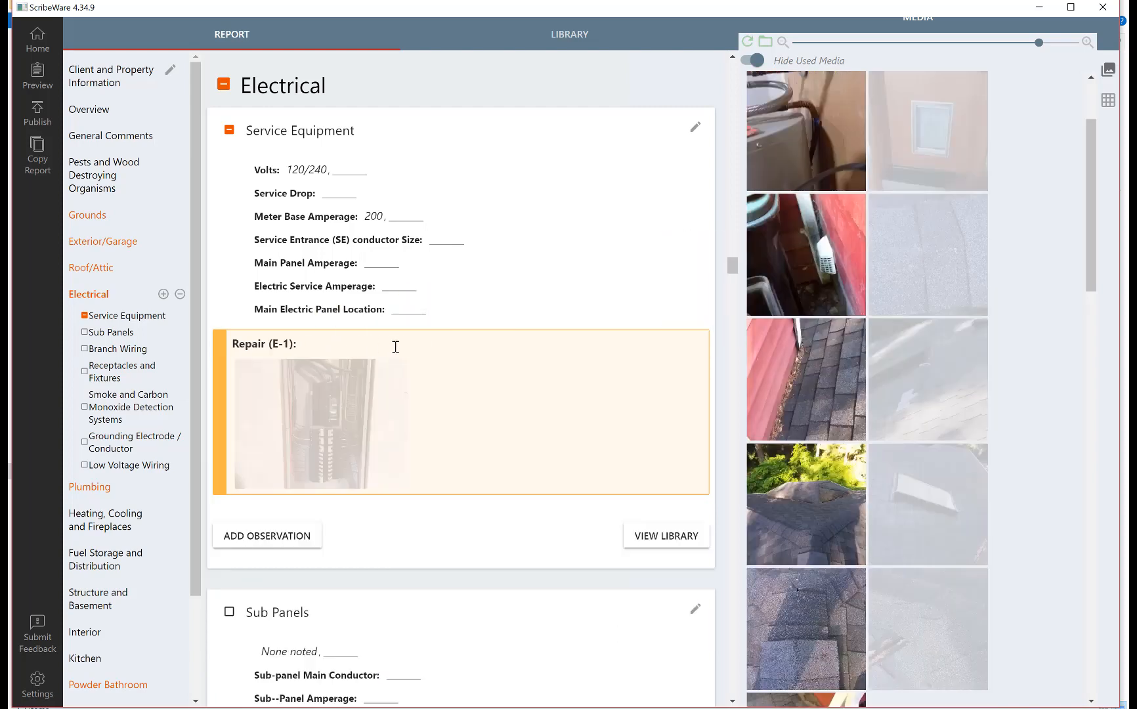
# - Using "afci", fill the new Service Equipment observation with the library note "Modern Improvement Note" about arc fault protection
pyautogui.click(317, 334)
pyautogui.write('afc')
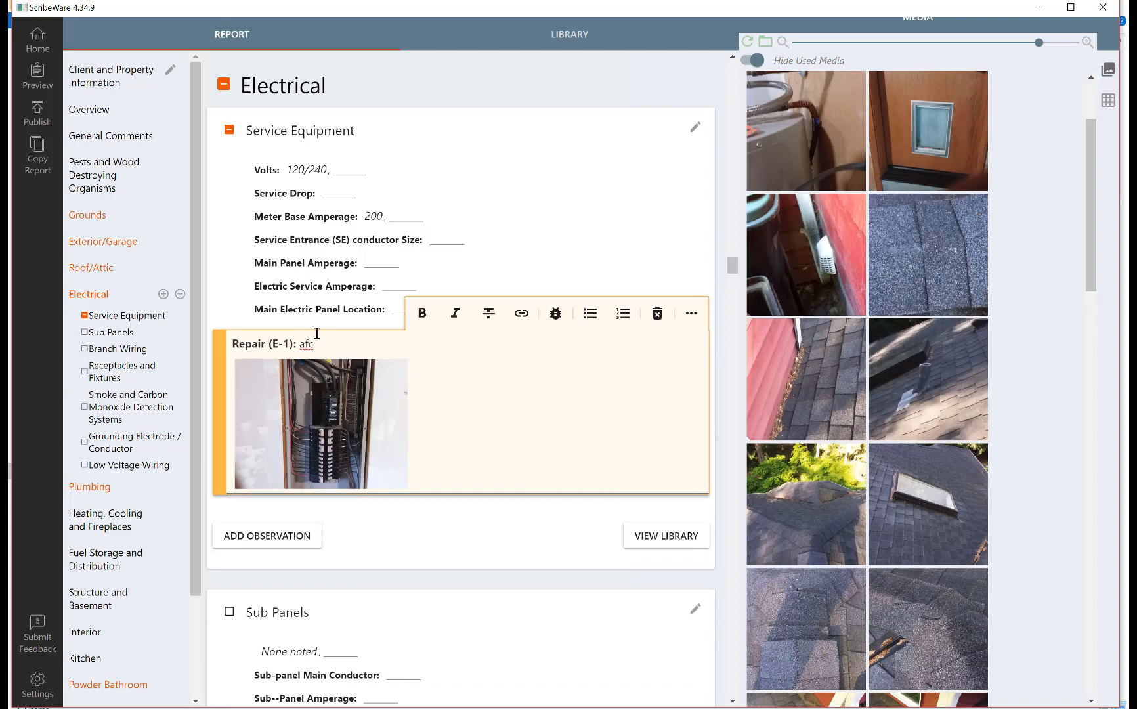
pyautogui.write('i')
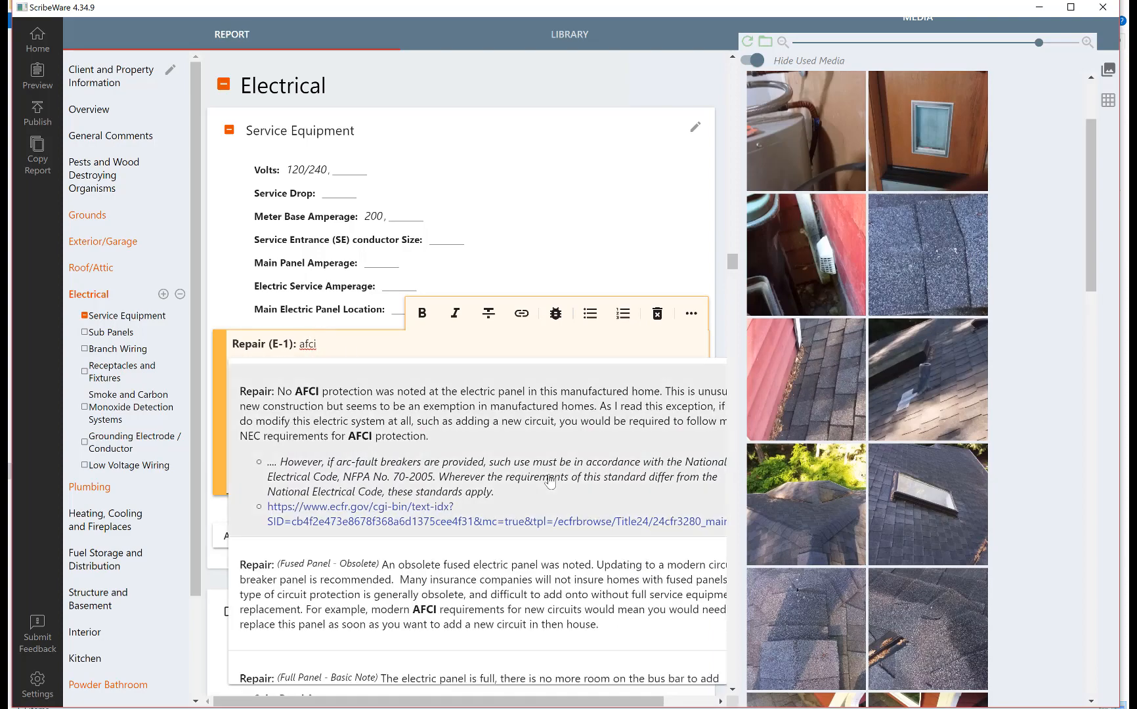
pyautogui.scroll(-3, 453, 485)
pyautogui.scroll(-1, 516, 485)
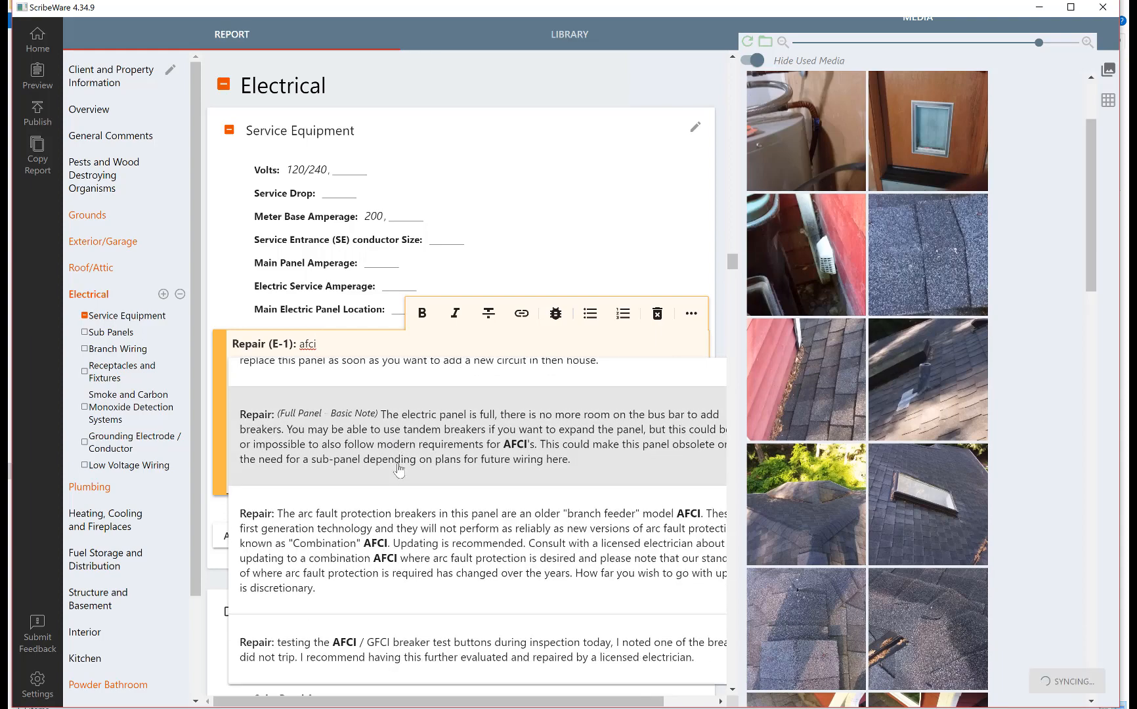
pyautogui.scroll(3, 398, 468)
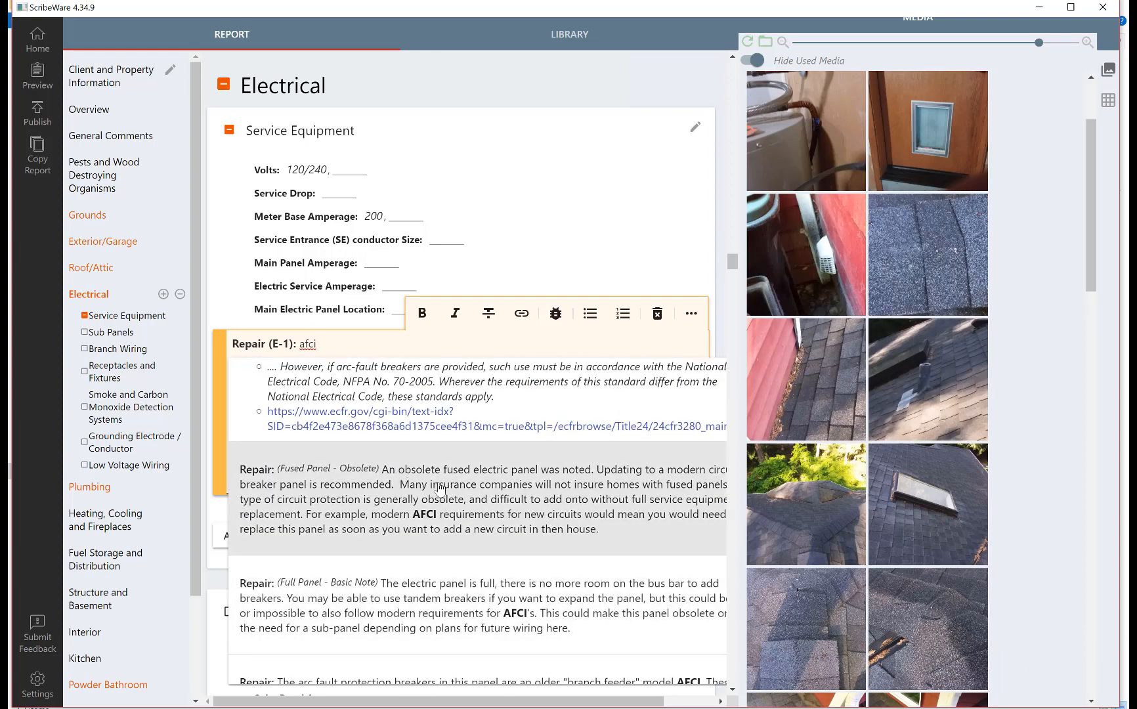
pyautogui.scroll(-5, 437, 489)
pyautogui.scroll(-4, 438, 491)
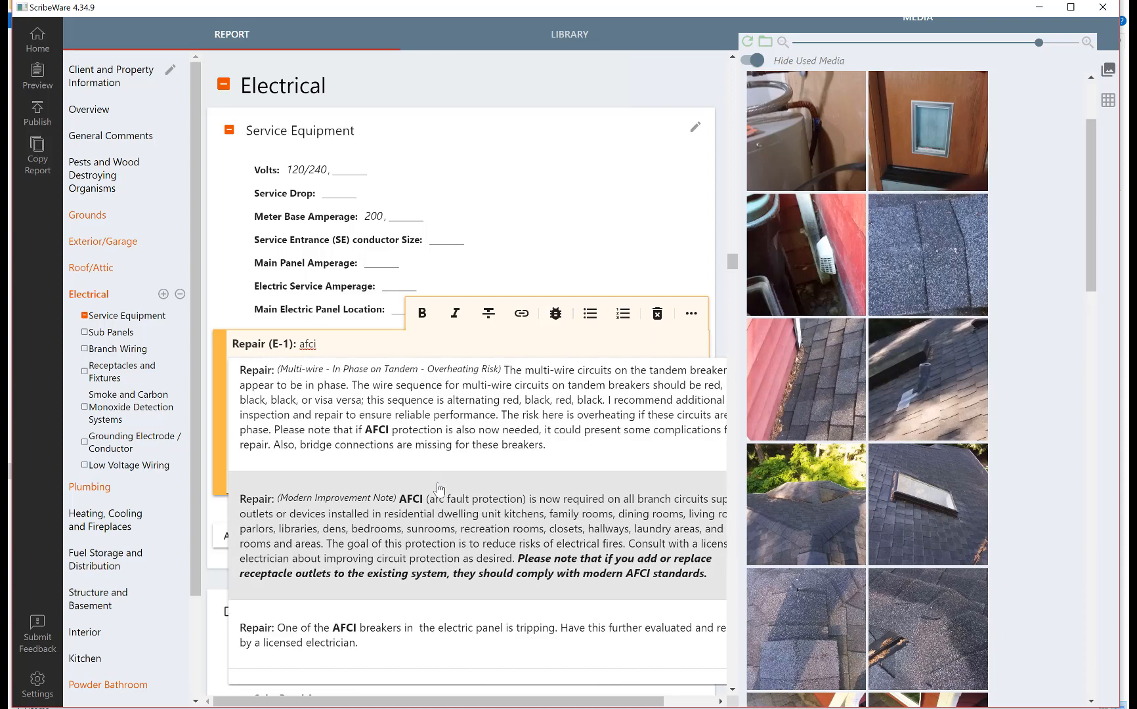
pyautogui.scroll(-2, 439, 489)
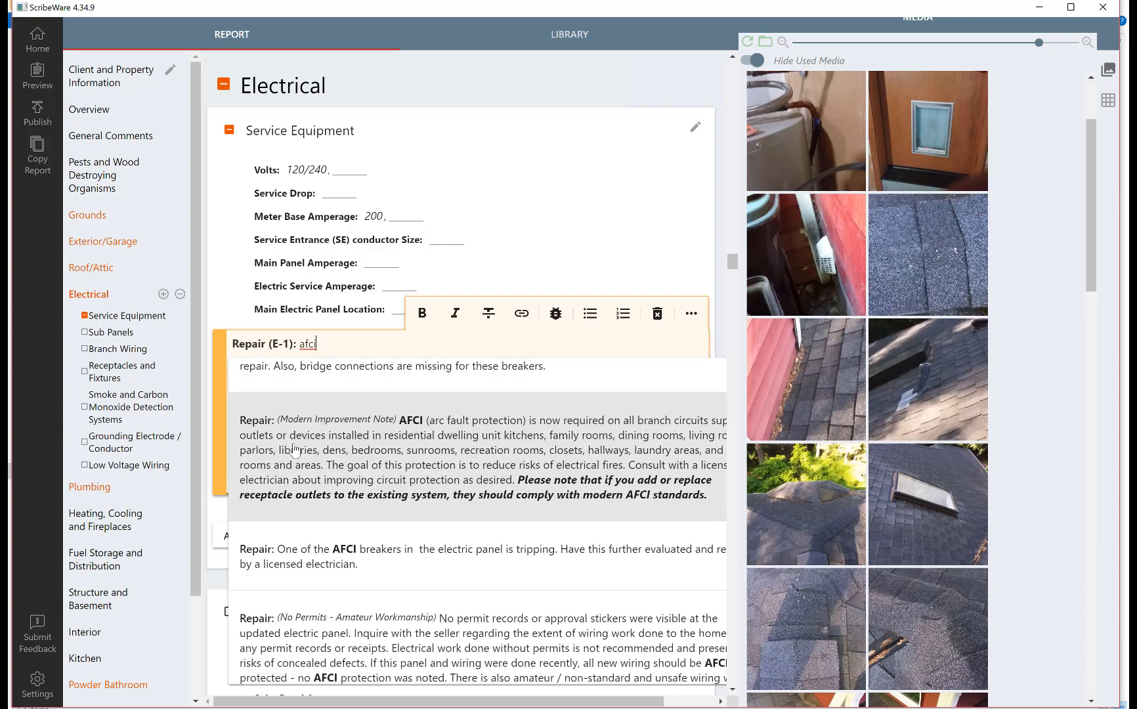
pyautogui.click(375, 436)
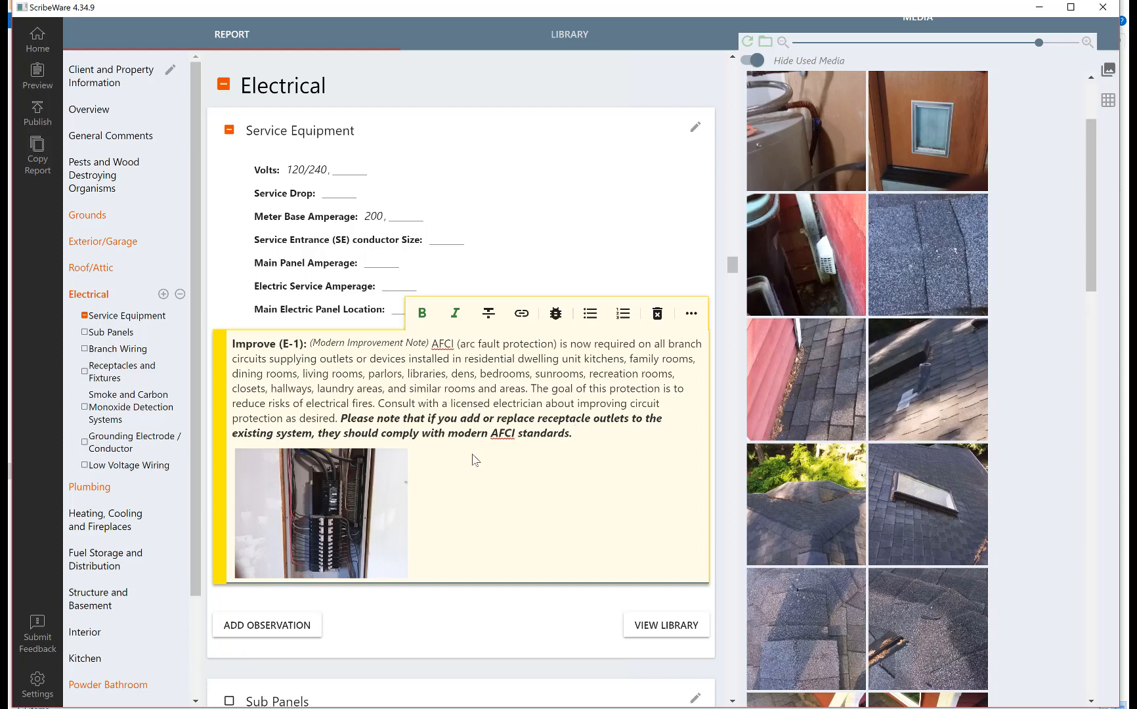
# - Open the electric panel photo of the AFCI note in the image editor, check its empty caption, and close it without annotations
pyautogui.scroll(-1, 474, 438)
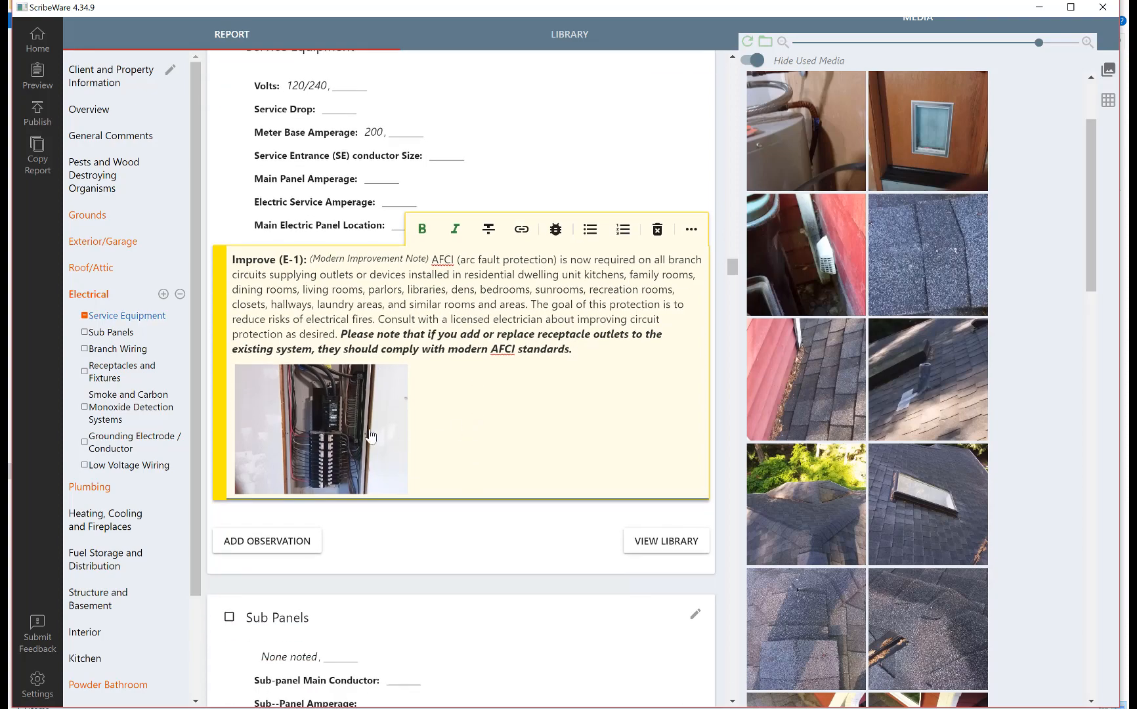
pyautogui.moveTo(362, 435)
pyautogui.click(335, 448)
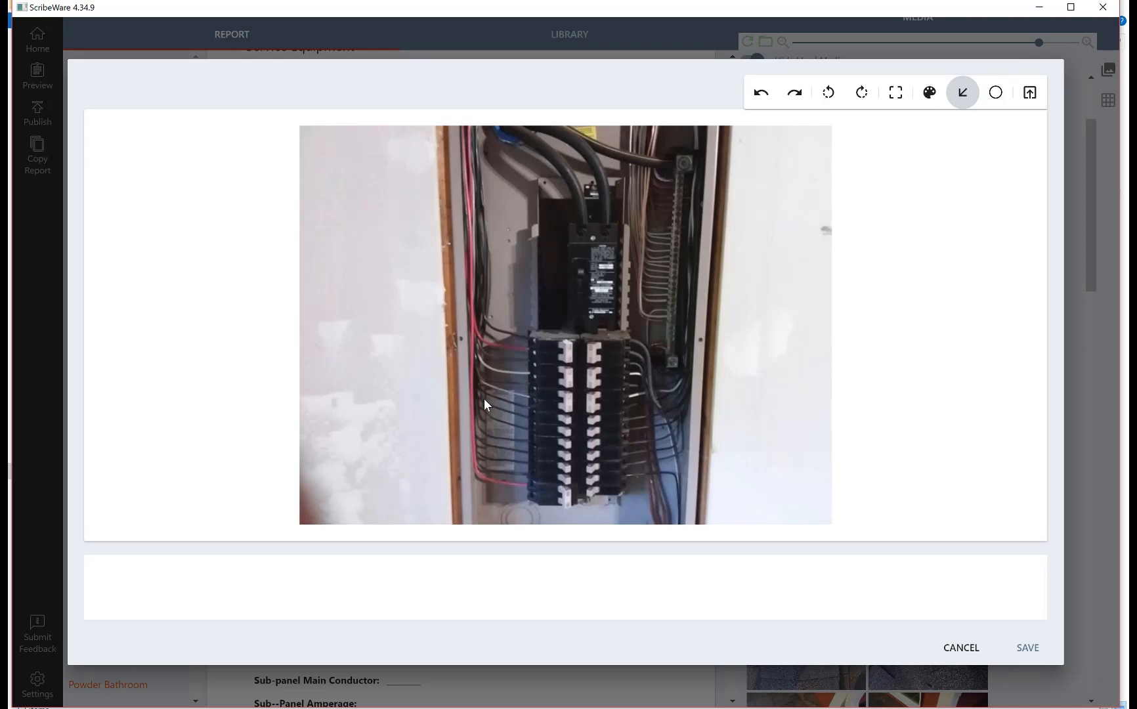
pyautogui.click(176, 574)
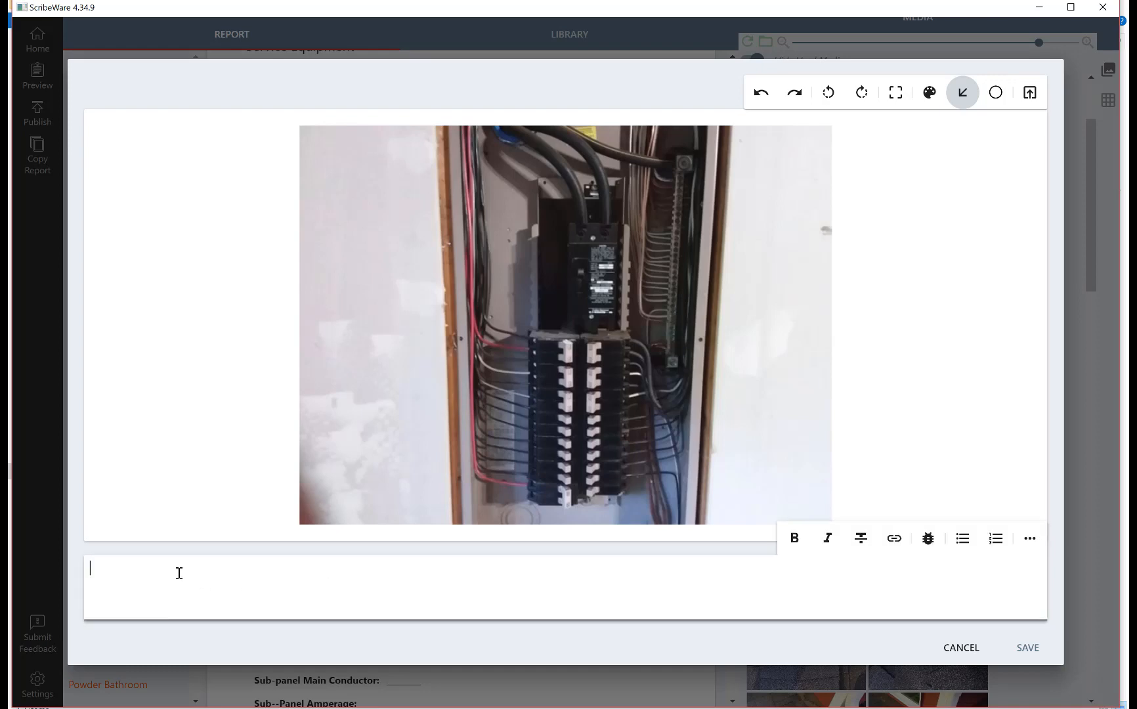
pyautogui.click(1027, 648)
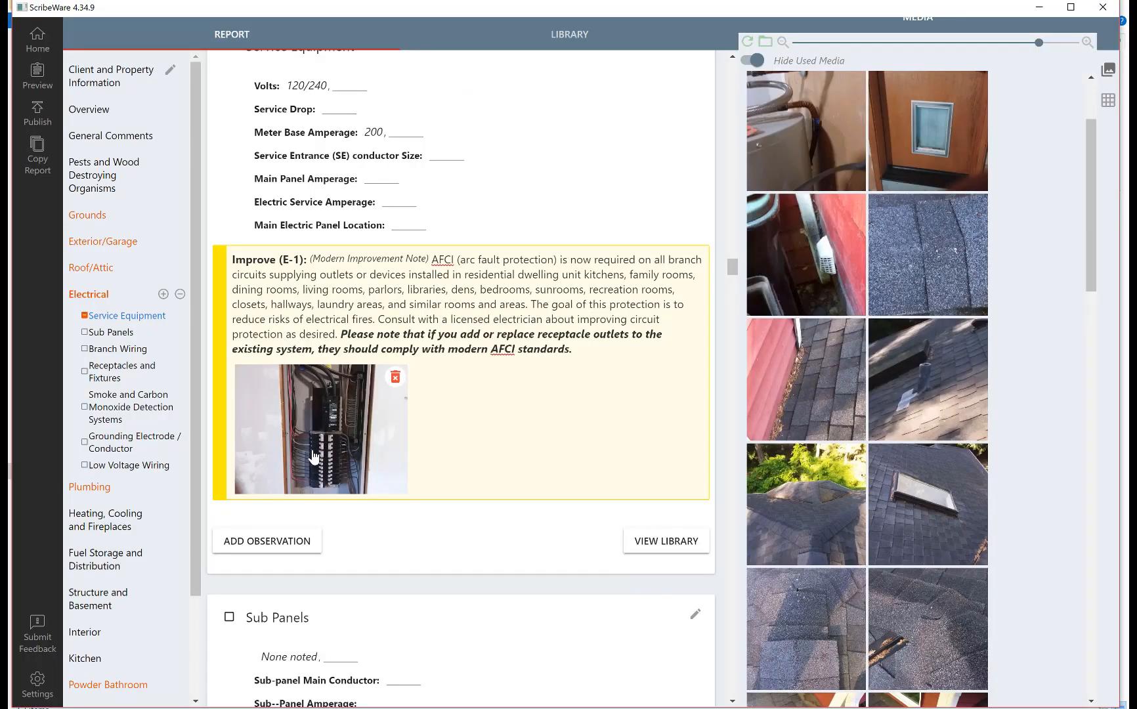
# - Show already used media, and add a second Service Equipment observation with both the close-up and the wider electric panel photos attached
pyautogui.scroll(-1, 446, 478)
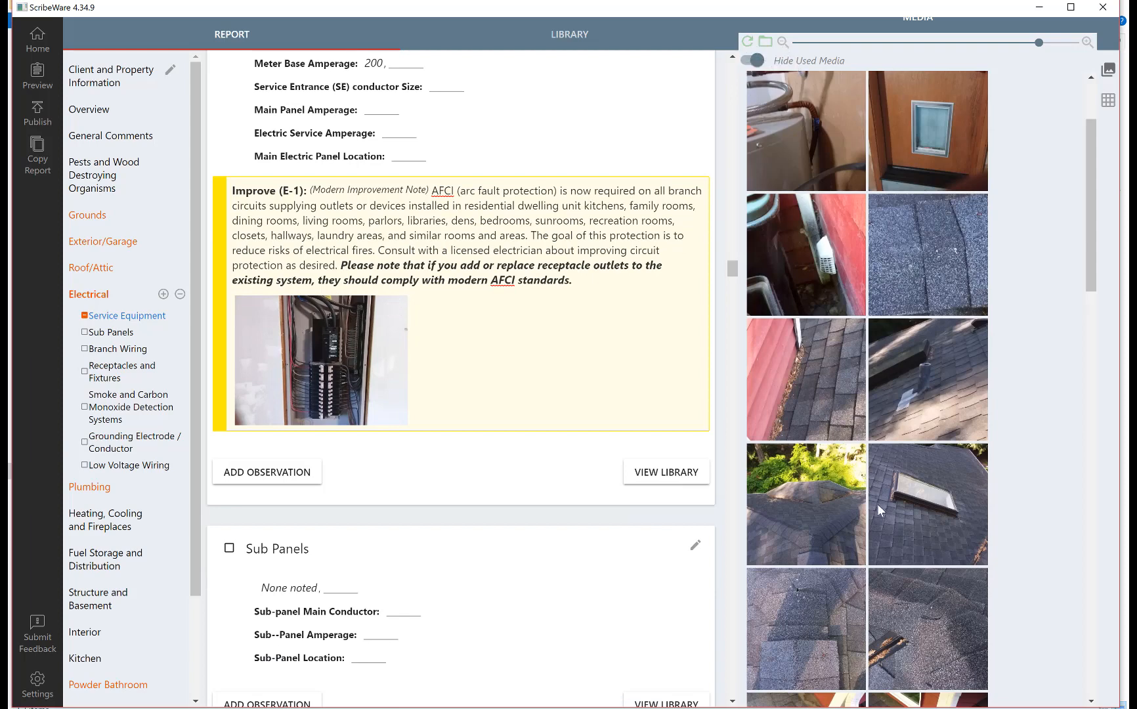
pyautogui.click(752, 60)
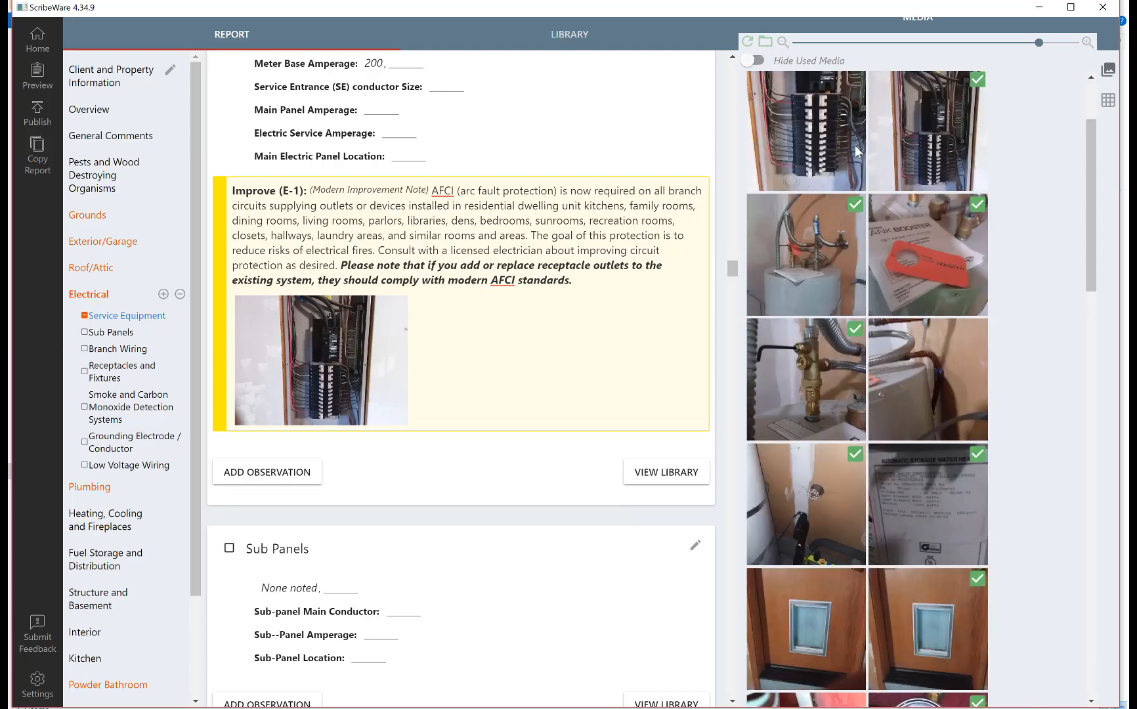
pyautogui.scroll(-1, 734, 313)
pyautogui.scroll(-2, 413, 459)
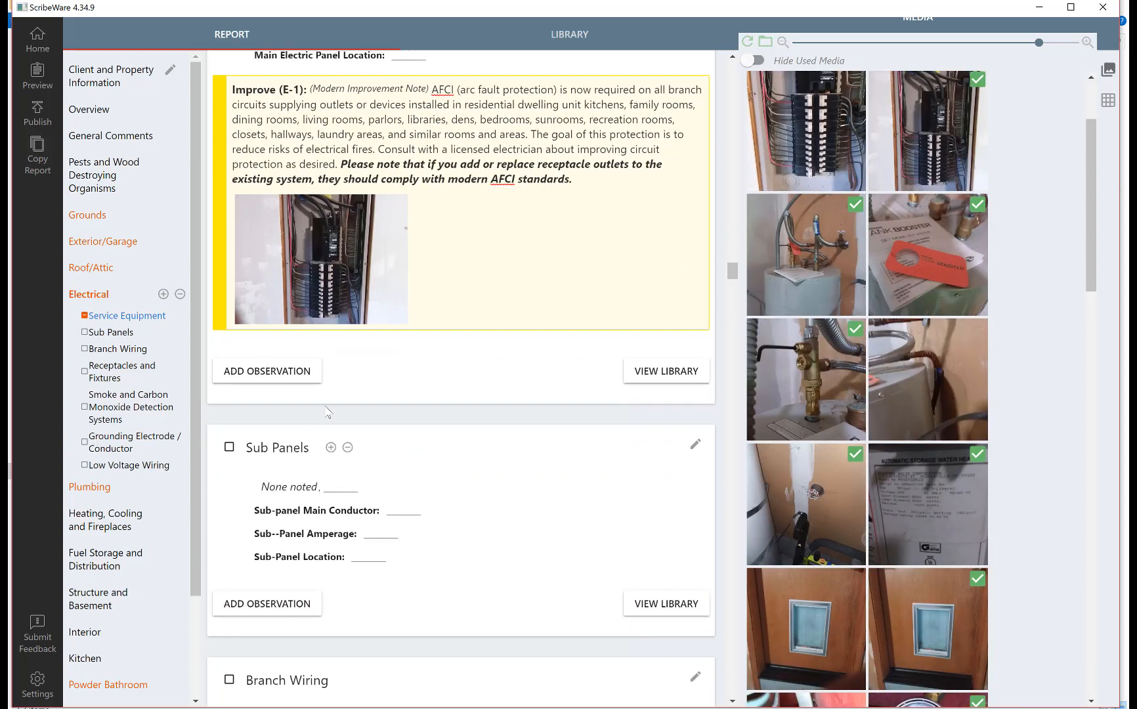
pyautogui.click(276, 380)
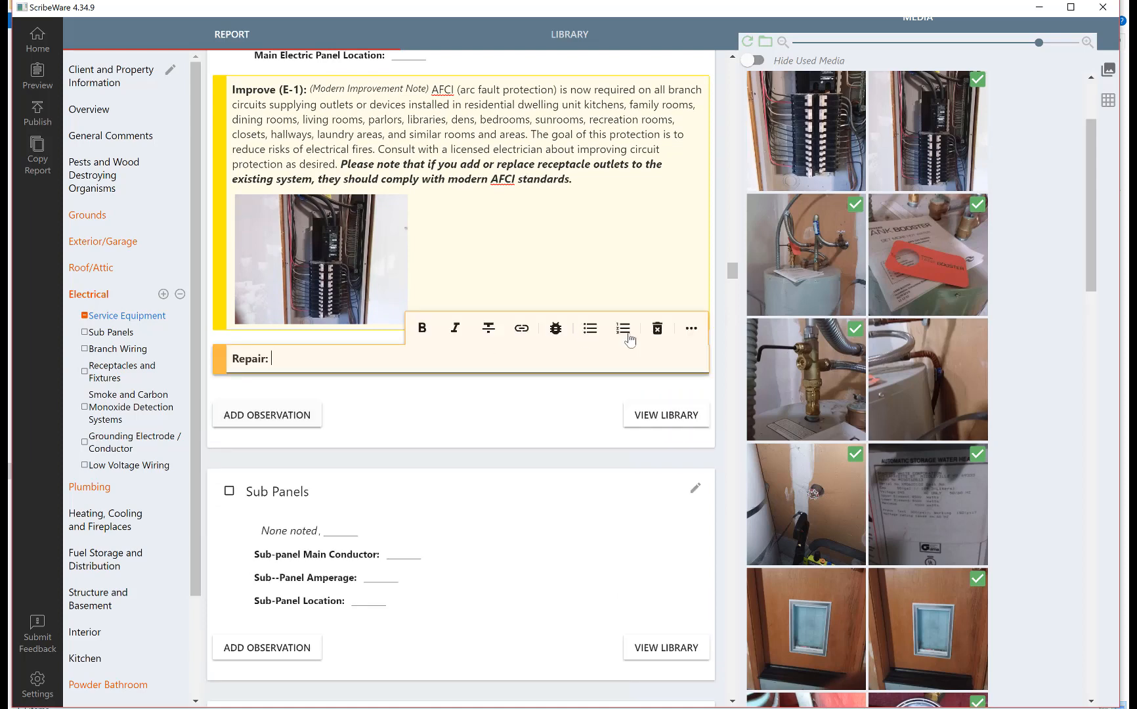
pyautogui.click(840, 113)
pyautogui.click(899, 111)
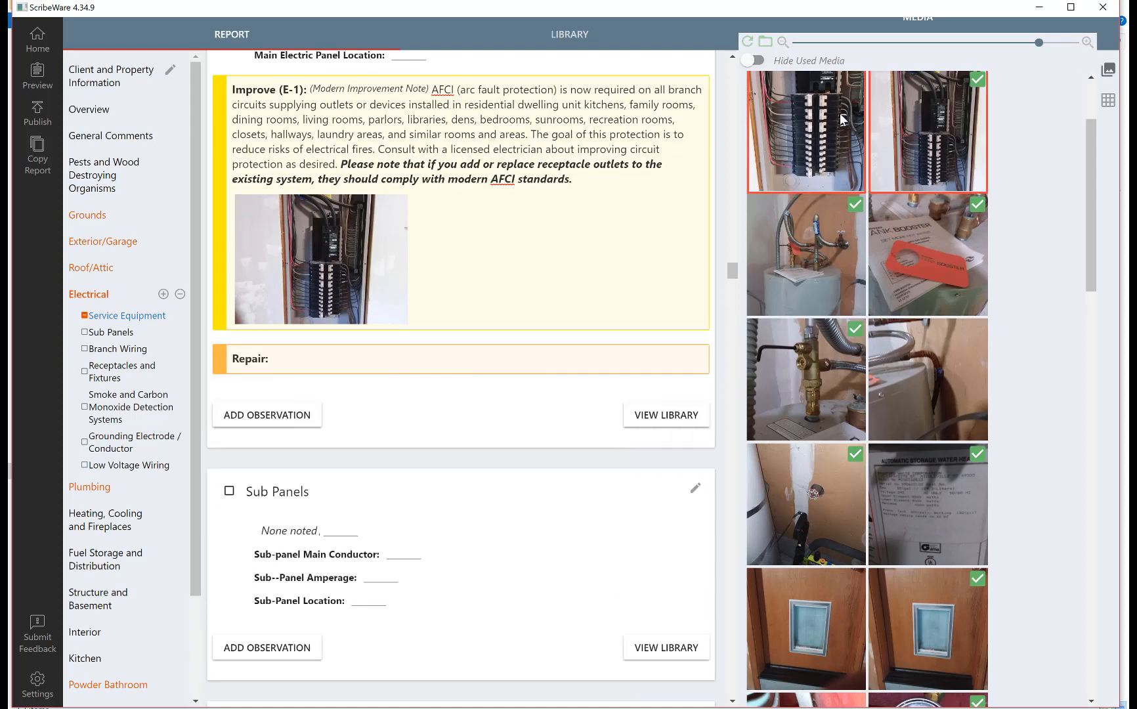
pyautogui.moveTo(840, 113); pyautogui.dragTo(338, 361)
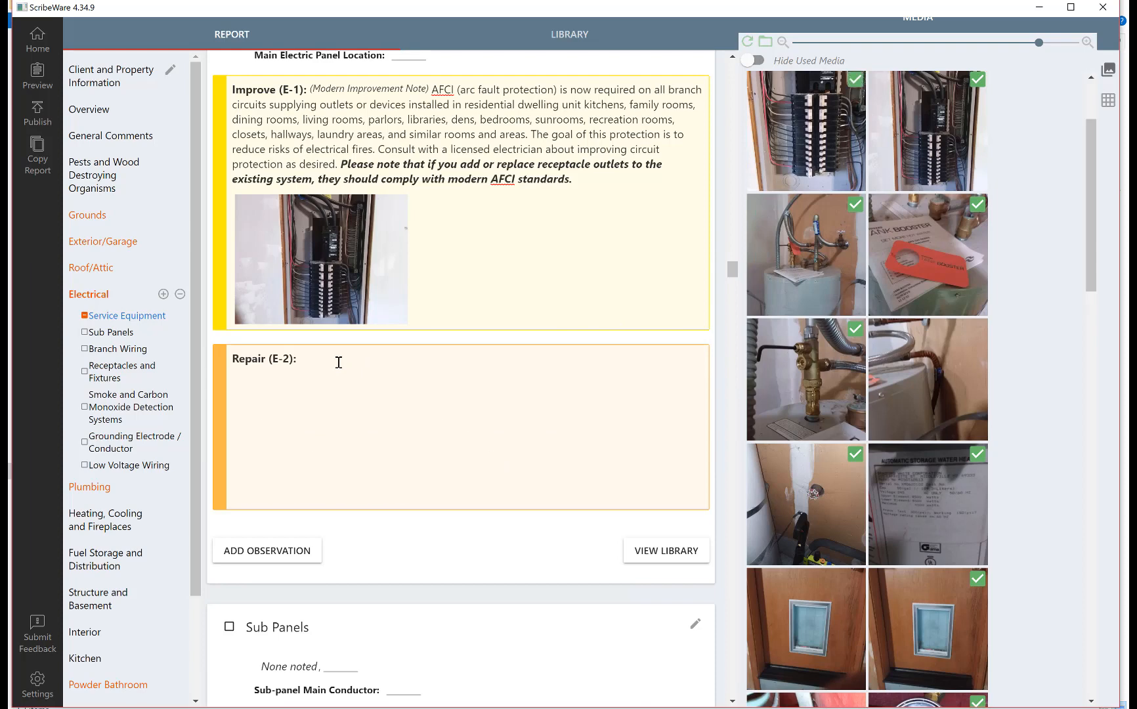
# - Using "white", fill the second Service Equipment observation with the library note "White's Not Labeled"
pyautogui.write('w')
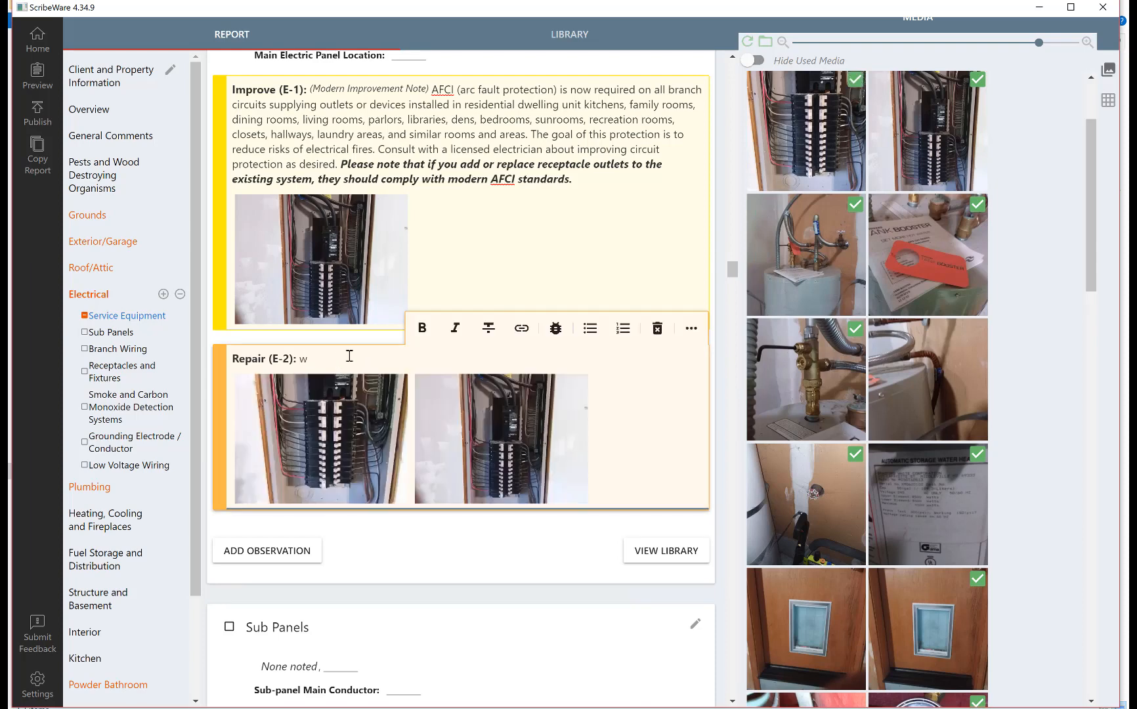
pyautogui.write('hite')
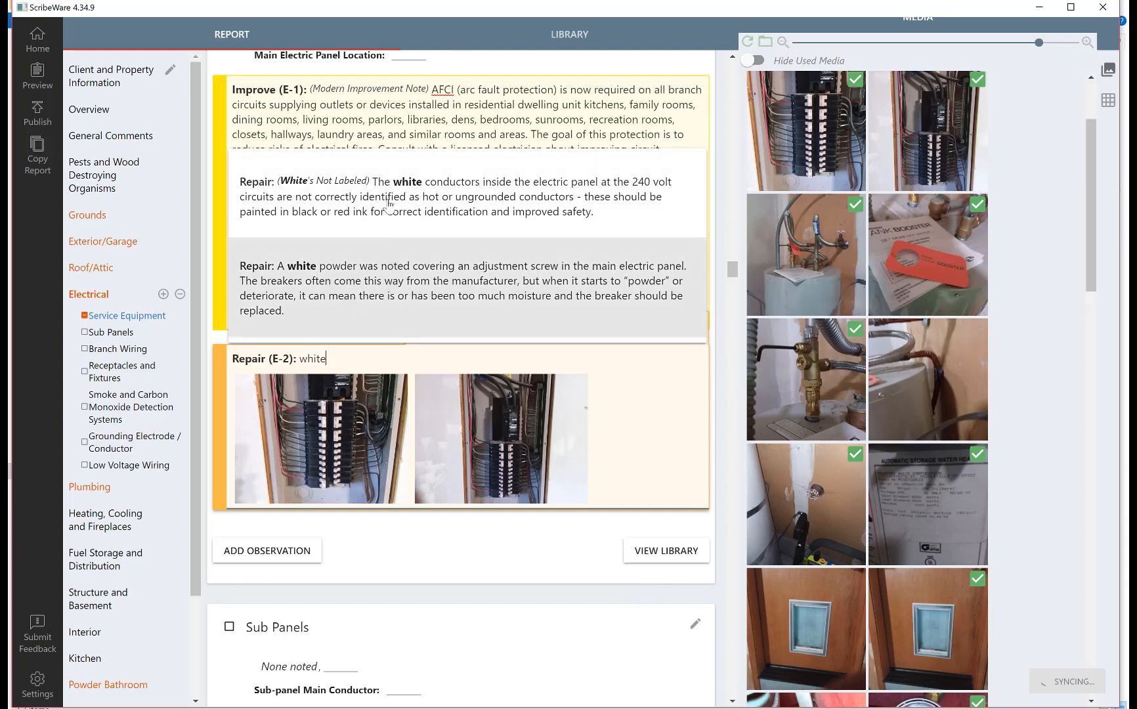
pyautogui.click(451, 200)
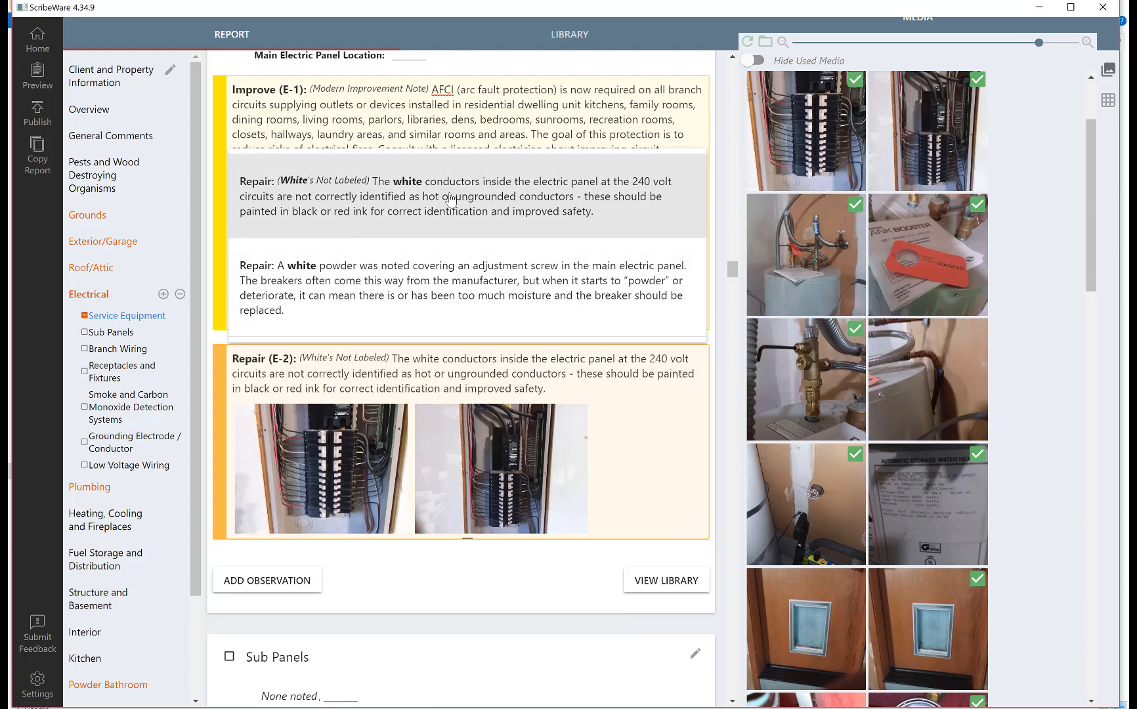
# - Circle the white conductors beside the upper breakers on the close-up panel photo and save the annotation
pyautogui.moveTo(328, 474)
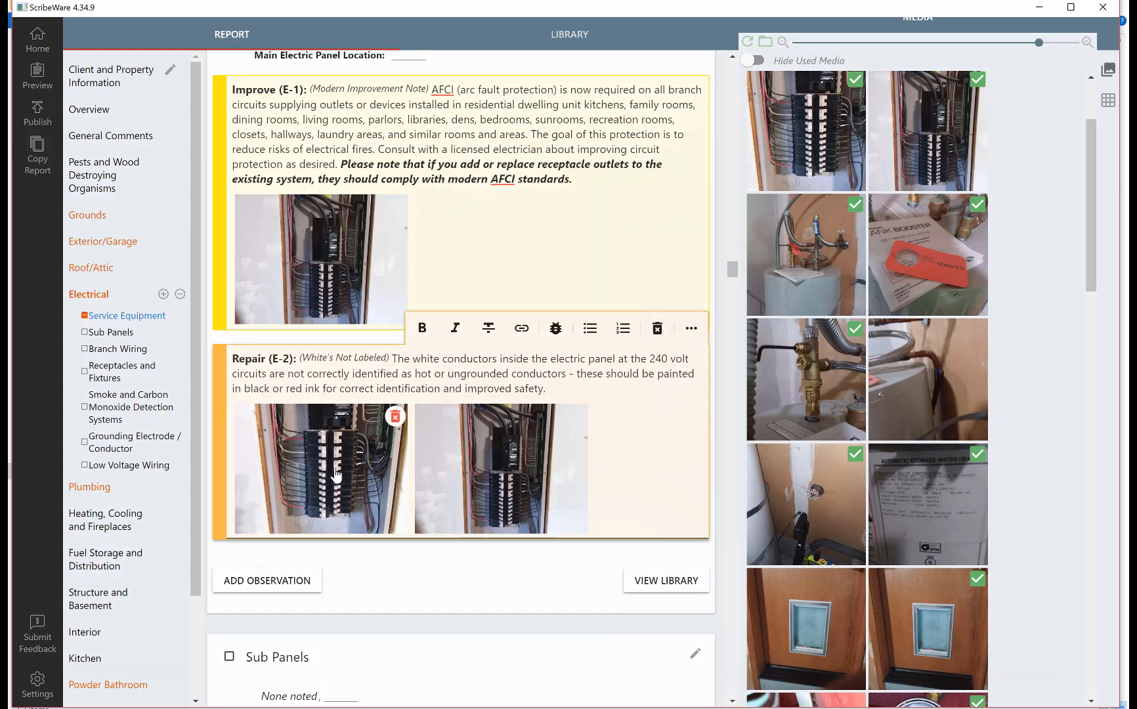
pyautogui.click(336, 474)
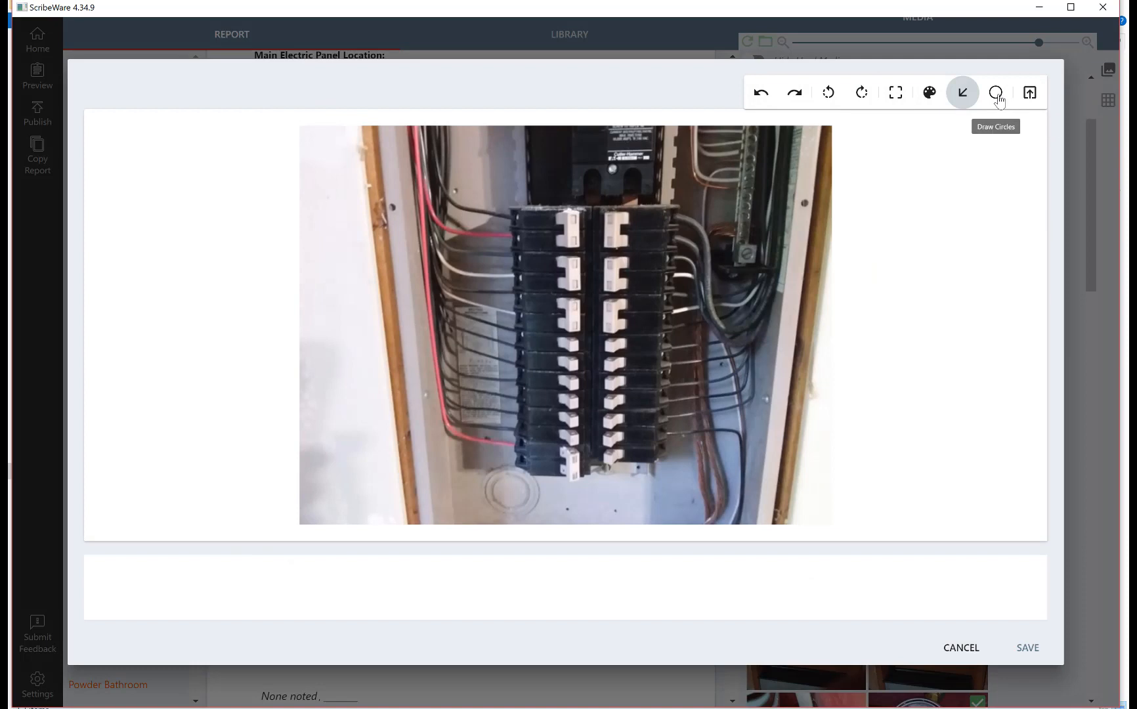
pyautogui.click(995, 94)
pyautogui.moveTo(506, 283); pyautogui.dragTo(513, 345)
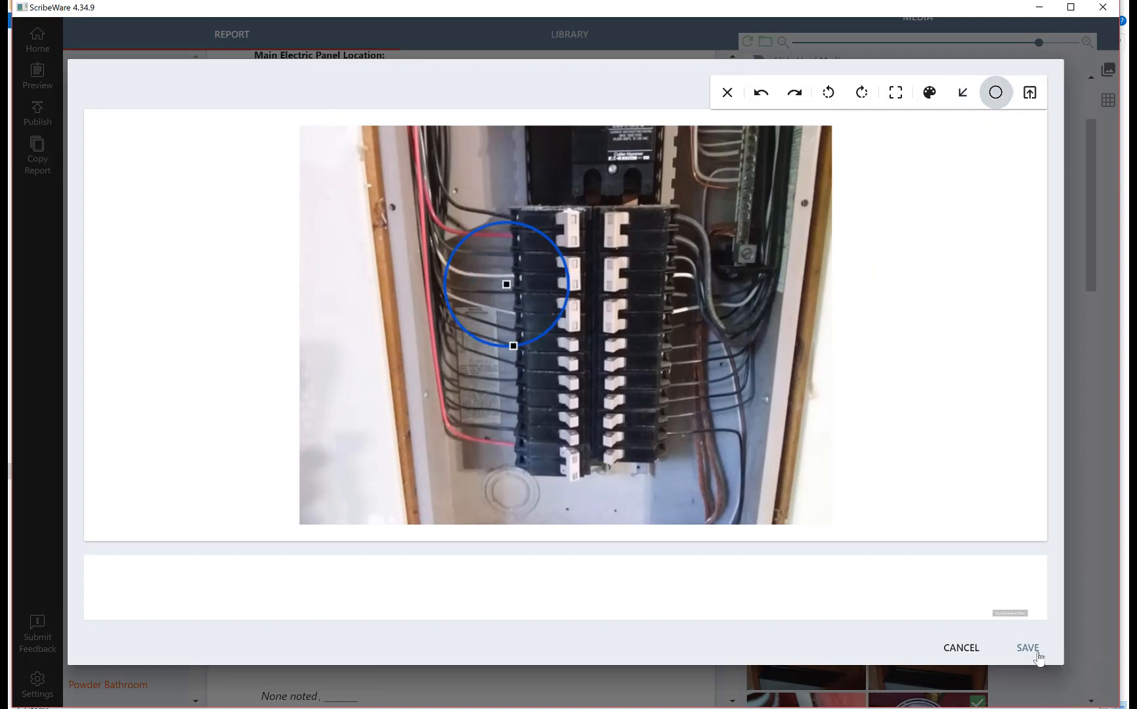
pyautogui.click(1028, 647)
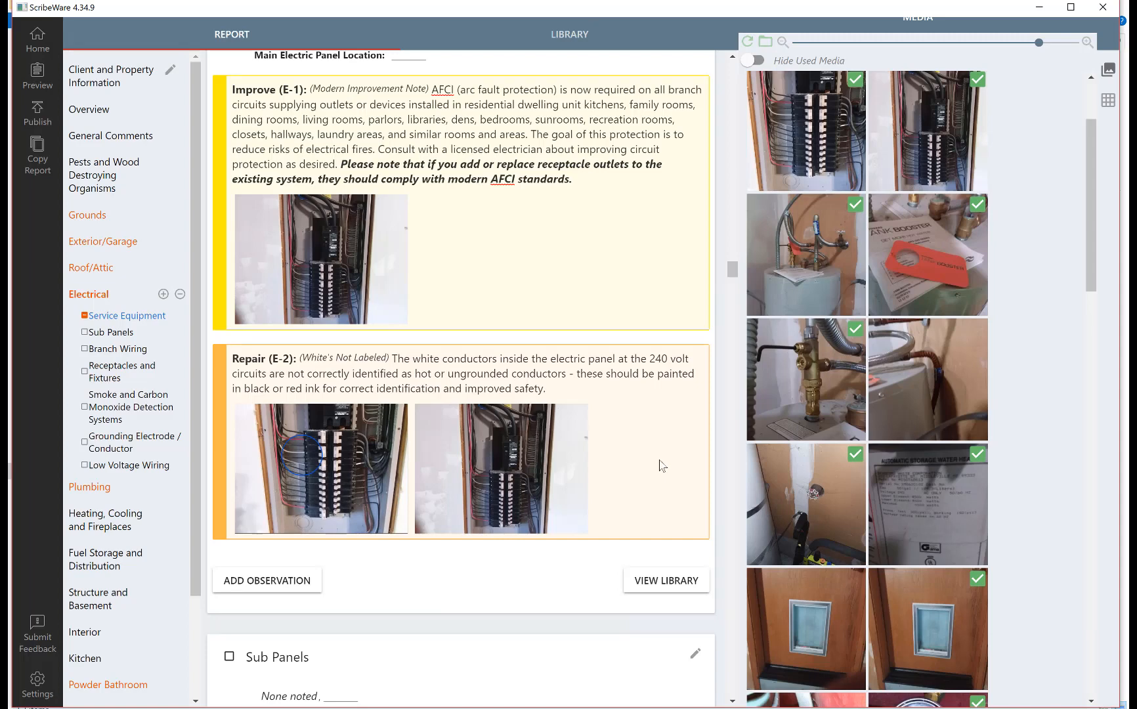